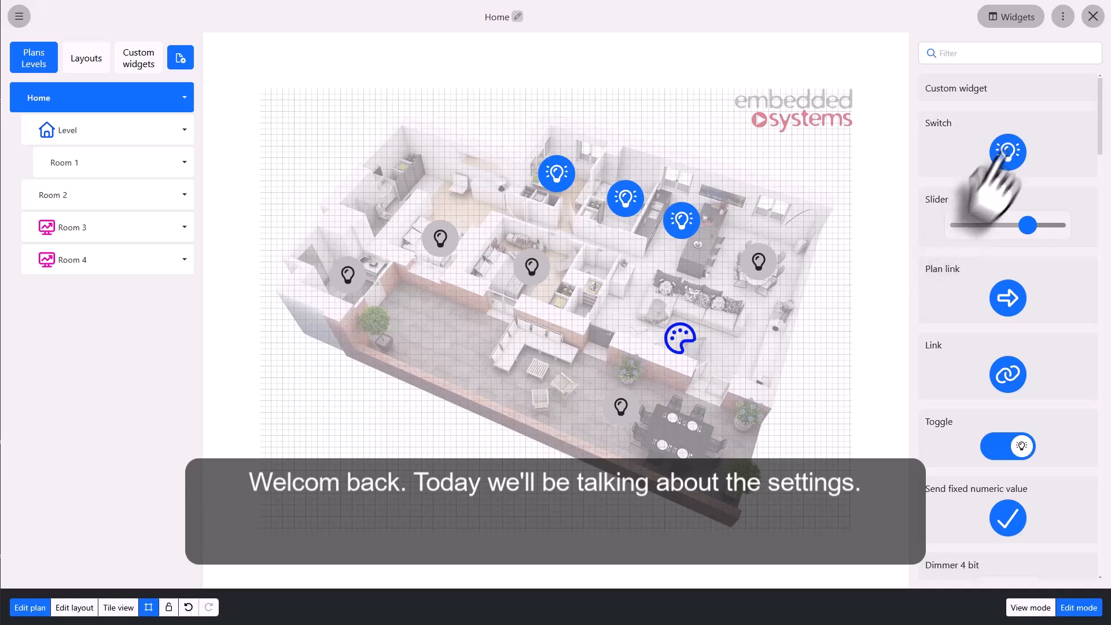
Step: Apply the Dark theme preset in the global appearance settings and save it
click(1062, 17)
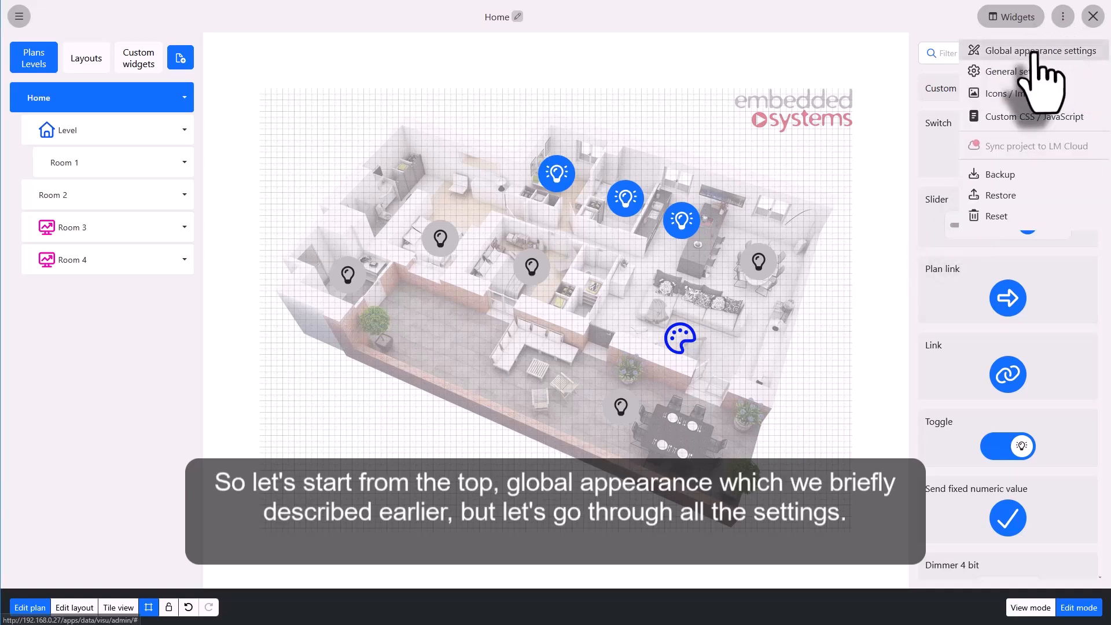
click(1011, 52)
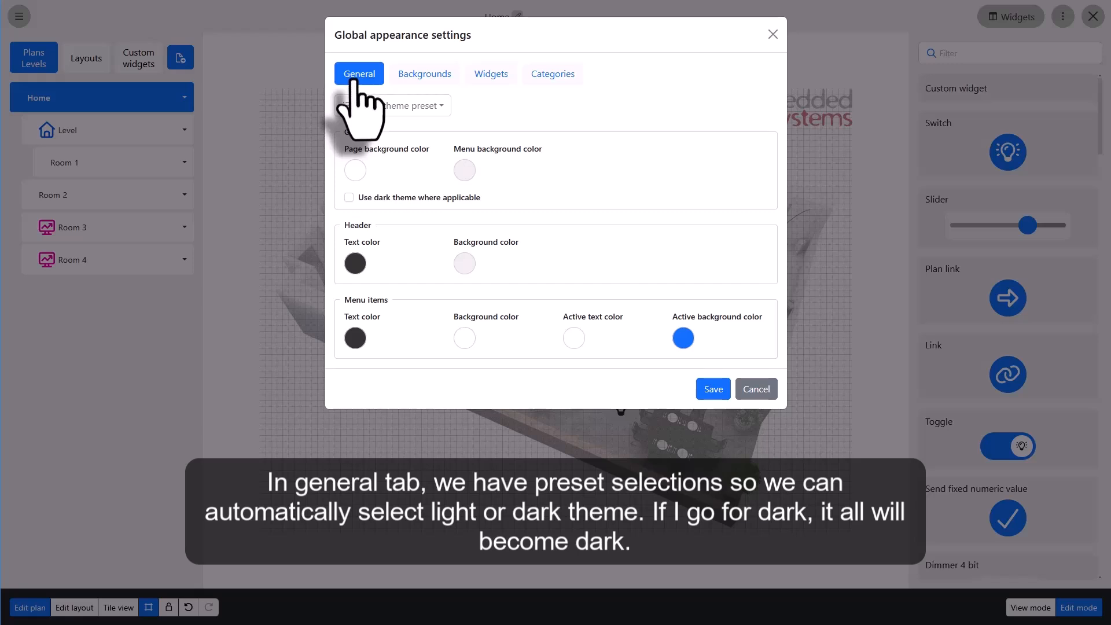
click(431, 111)
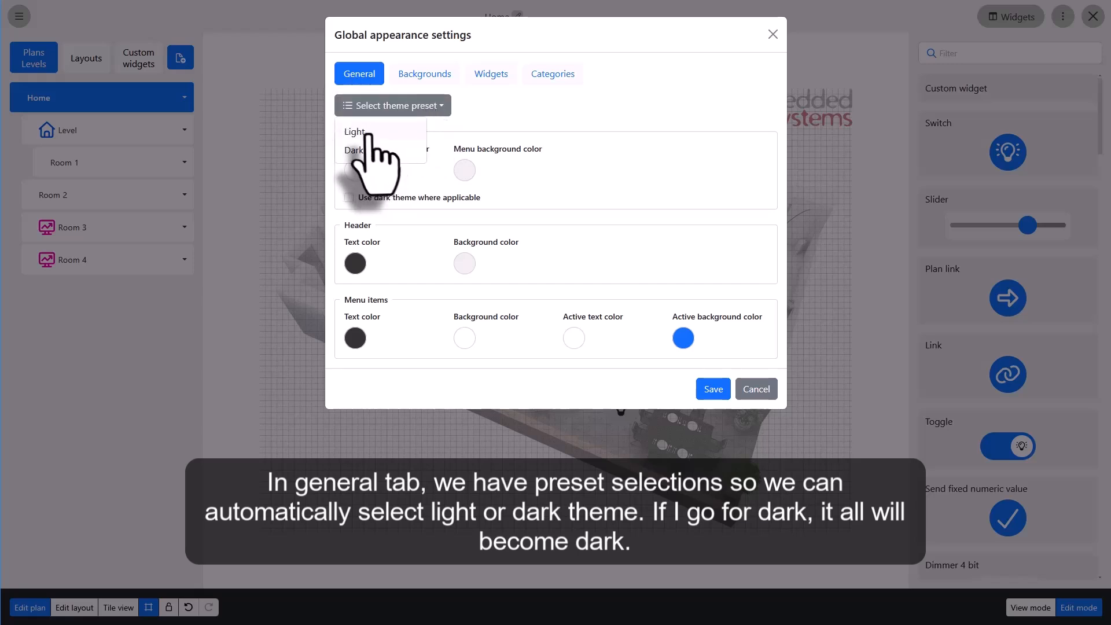
click(365, 150)
click(707, 388)
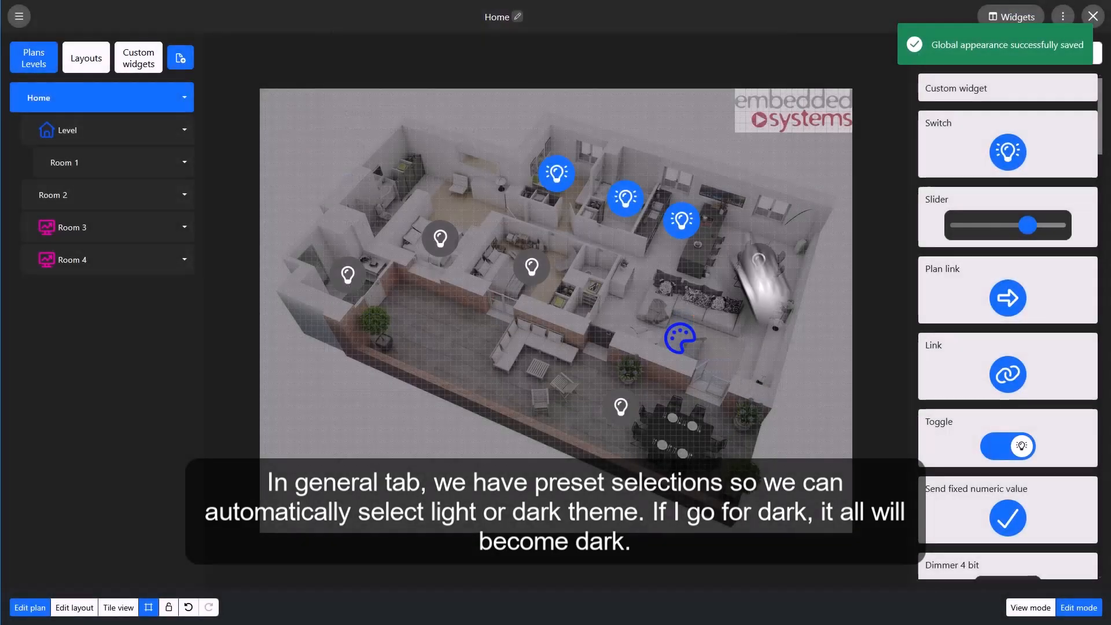
Step: Reopen the global appearance settings and select the Light theme preset
click(1062, 17)
click(1033, 56)
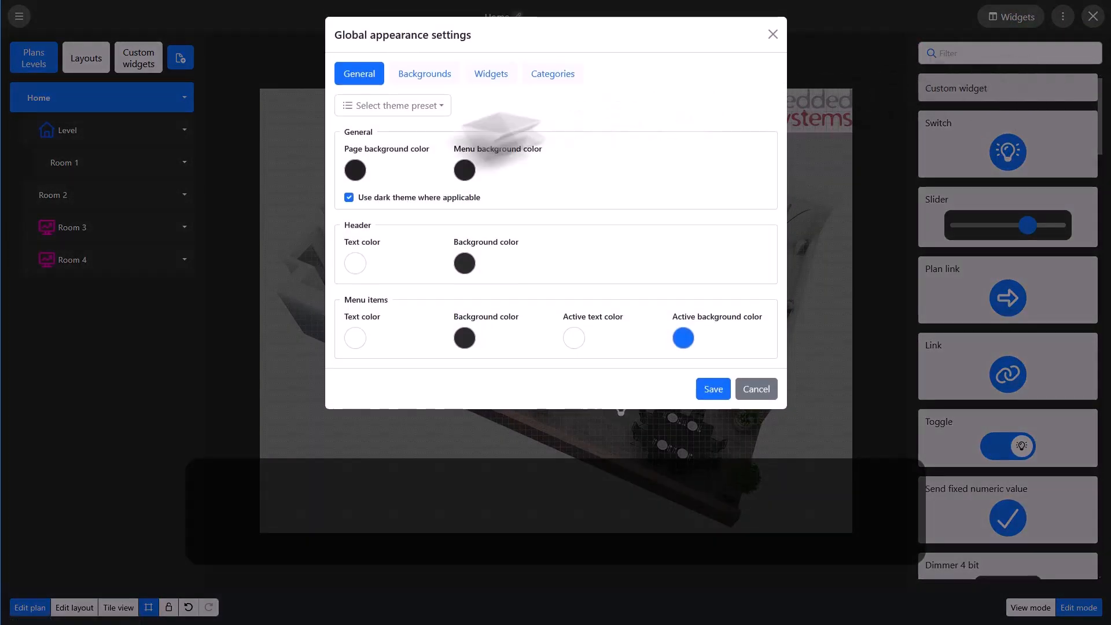
click(383, 107)
click(370, 145)
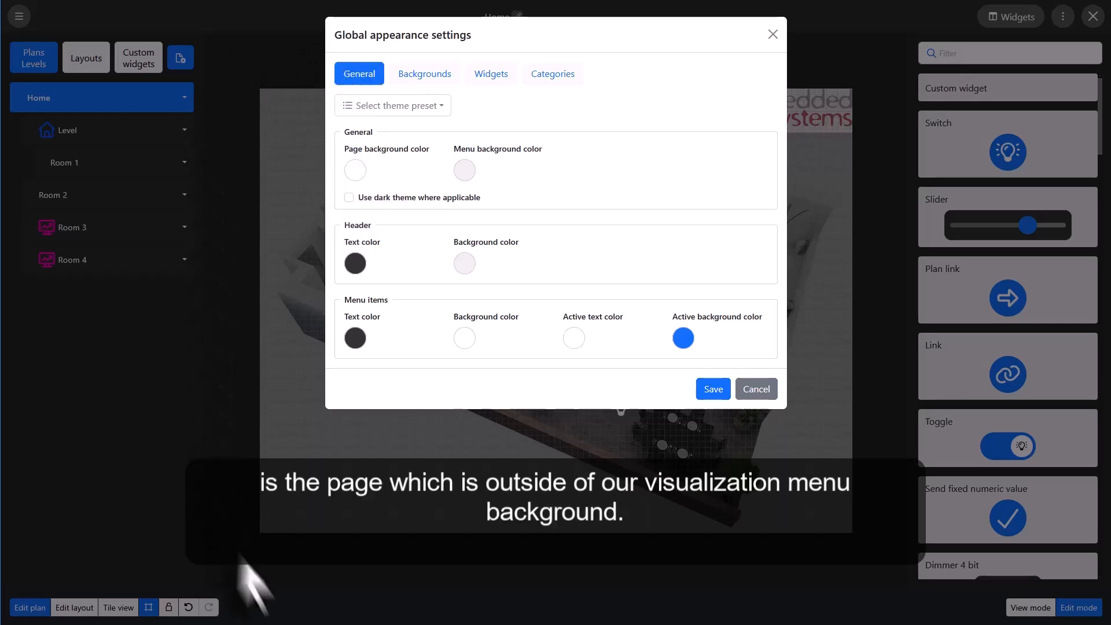
Step: Set the page background color to green (#69B459) and the menu background color to red (#E22222)
click(350, 173)
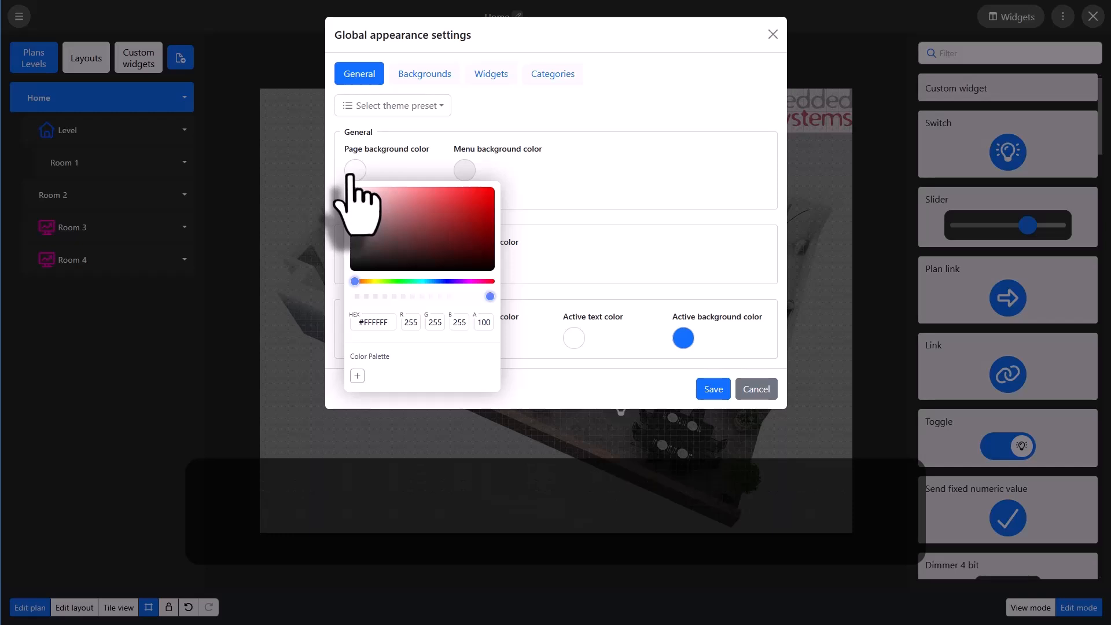
click(395, 282)
click(423, 213)
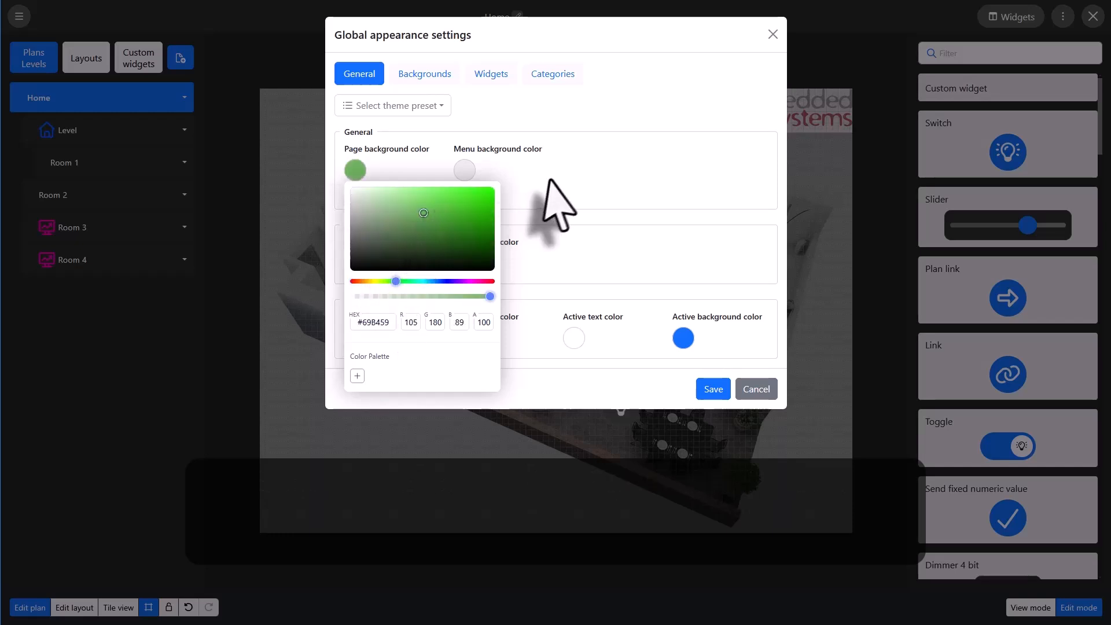
click(556, 174)
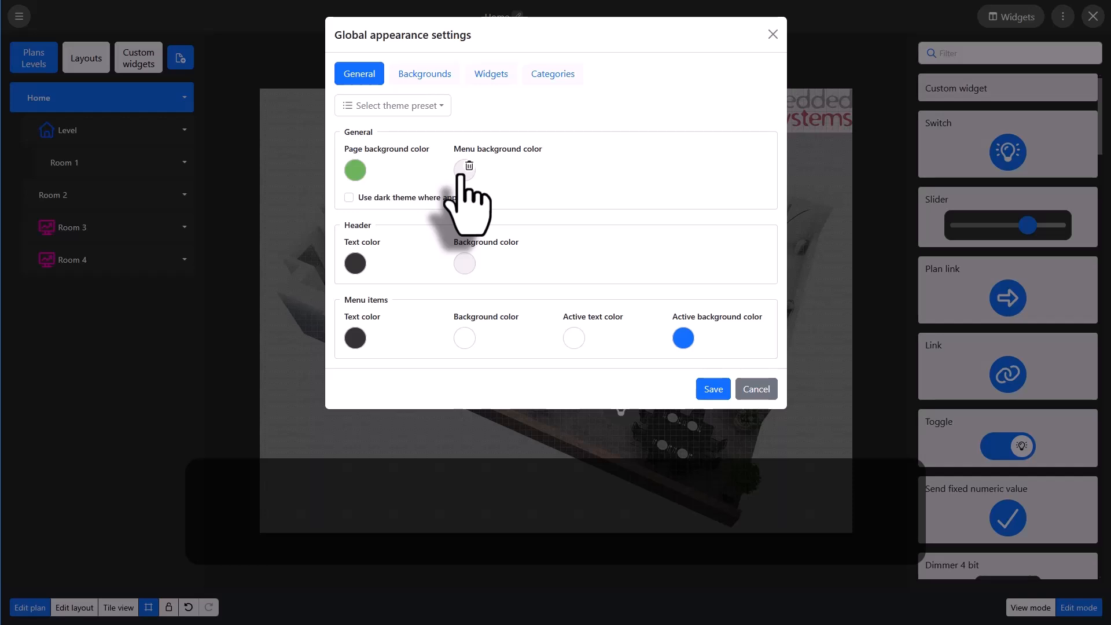
click(462, 171)
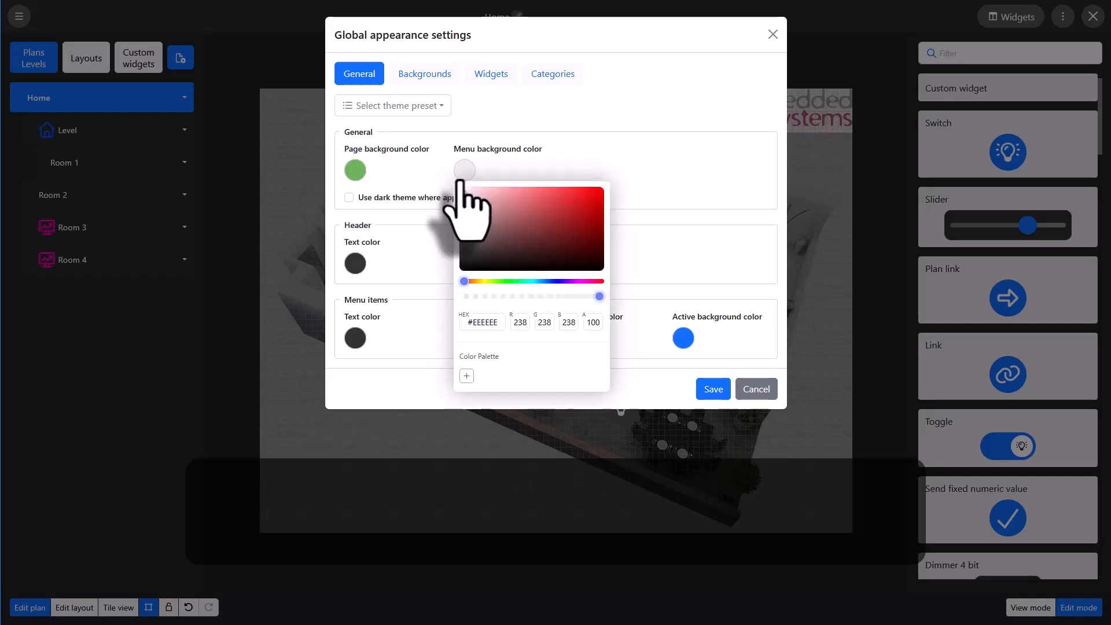
click(580, 201)
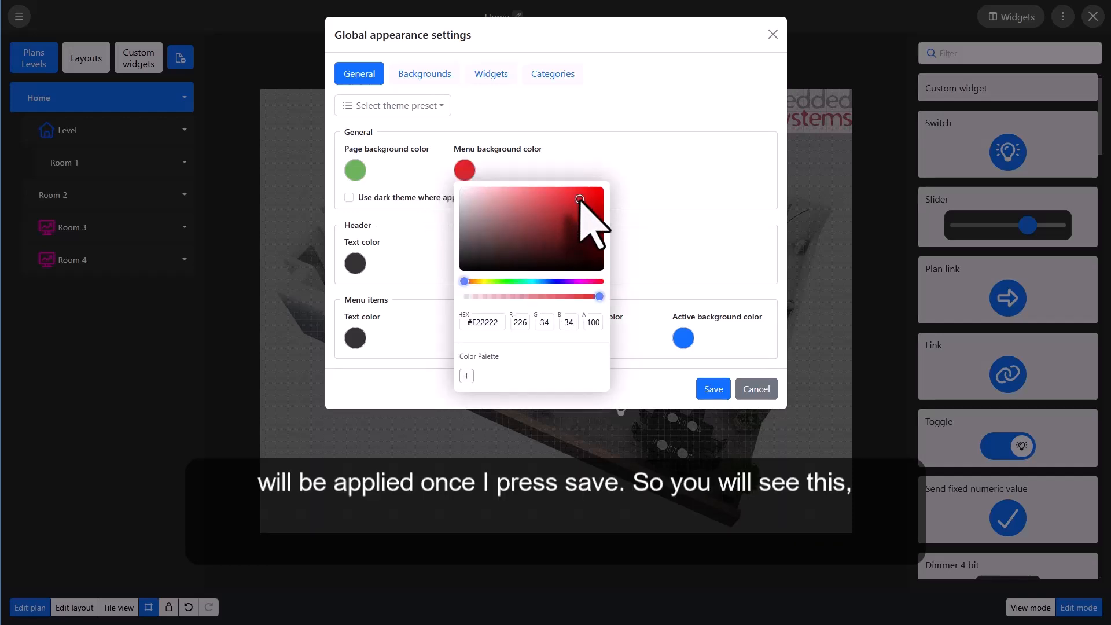
click(564, 164)
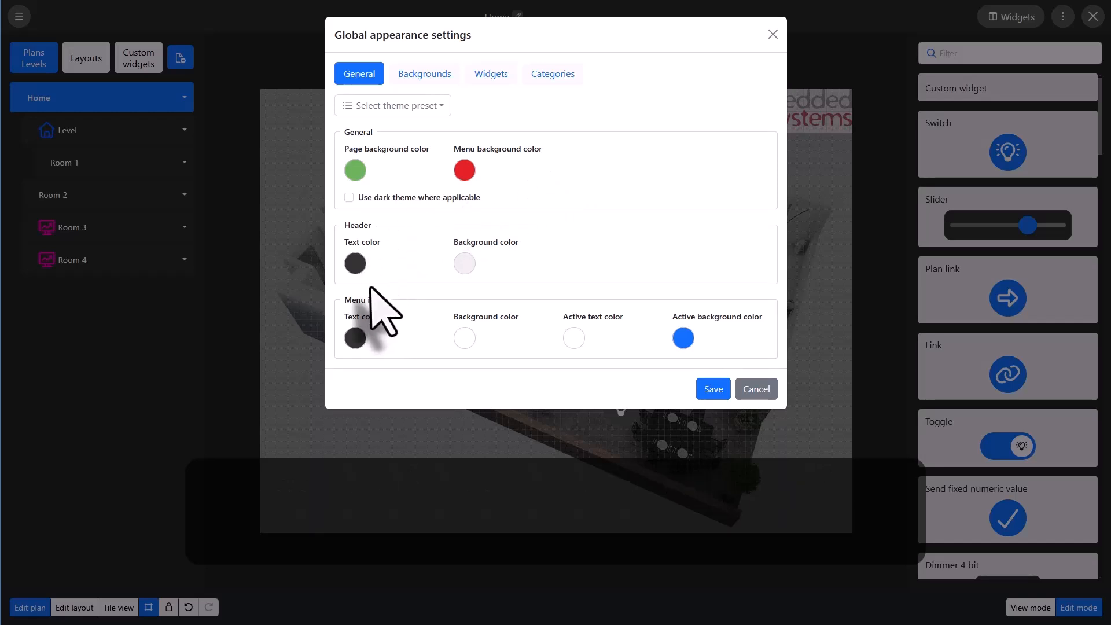
Step: Set the header's text color to blue (#4353BE) and its background color to light yellow
click(353, 265)
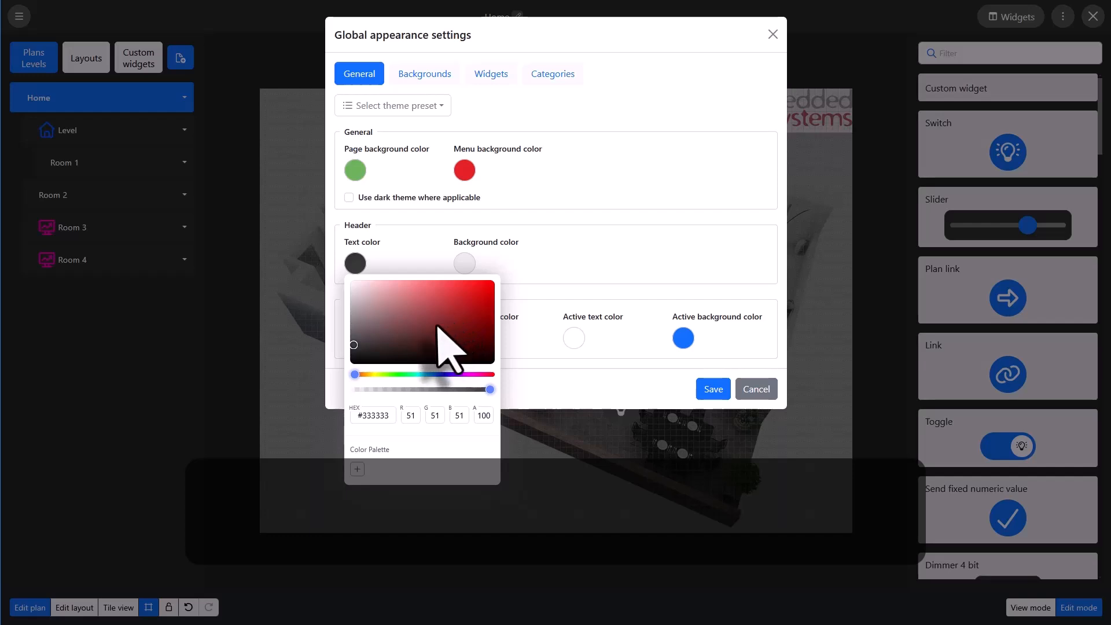
click(441, 375)
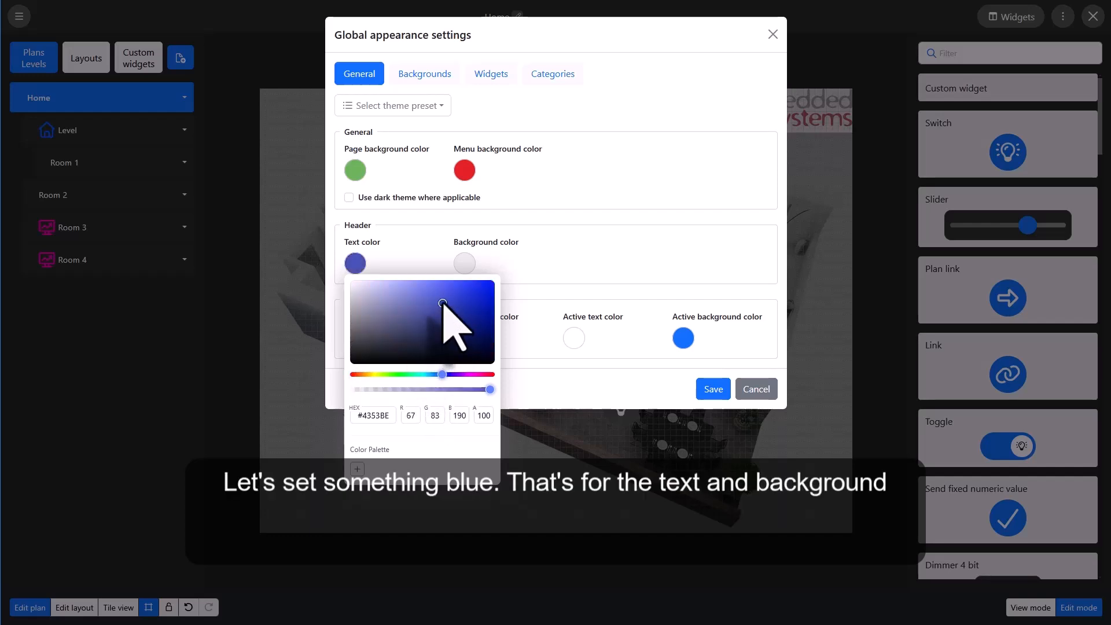
click(433, 258)
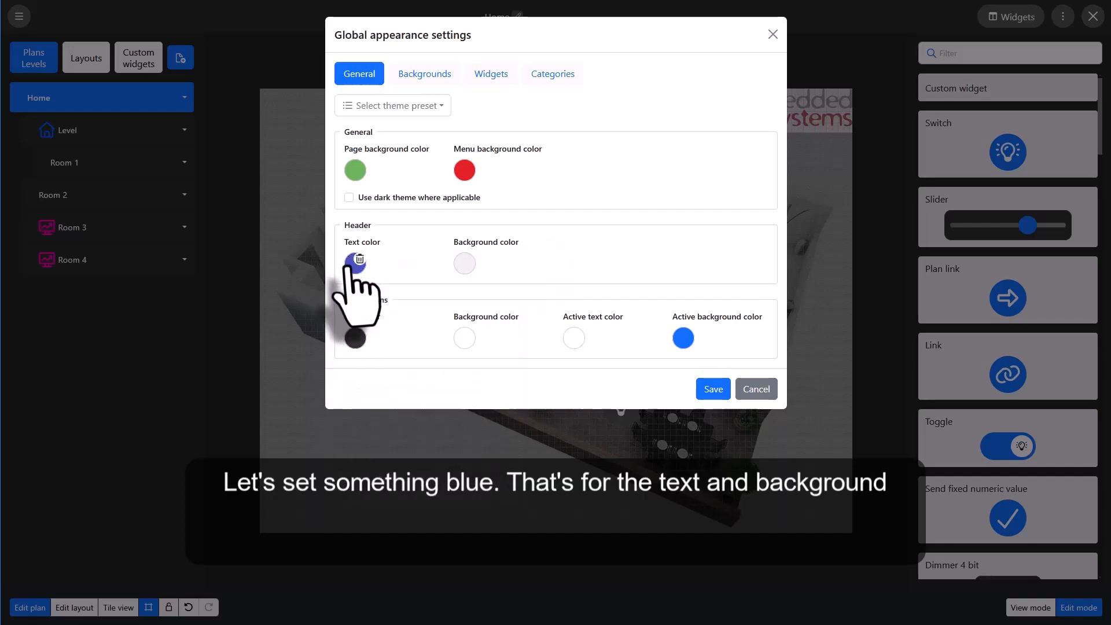
click(464, 264)
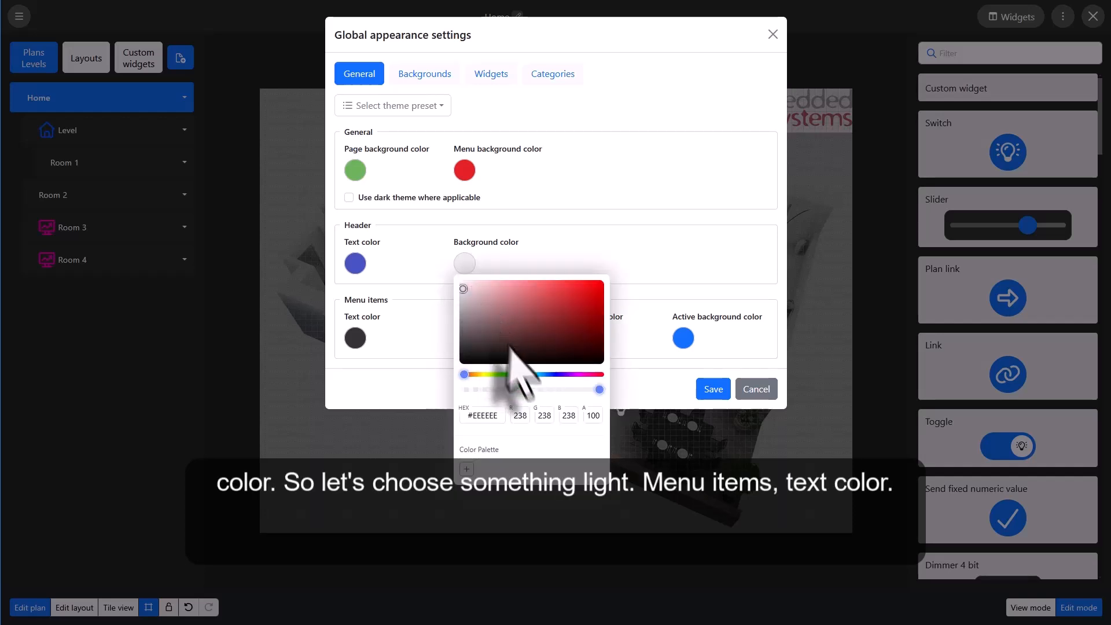
click(486, 374)
click(533, 302)
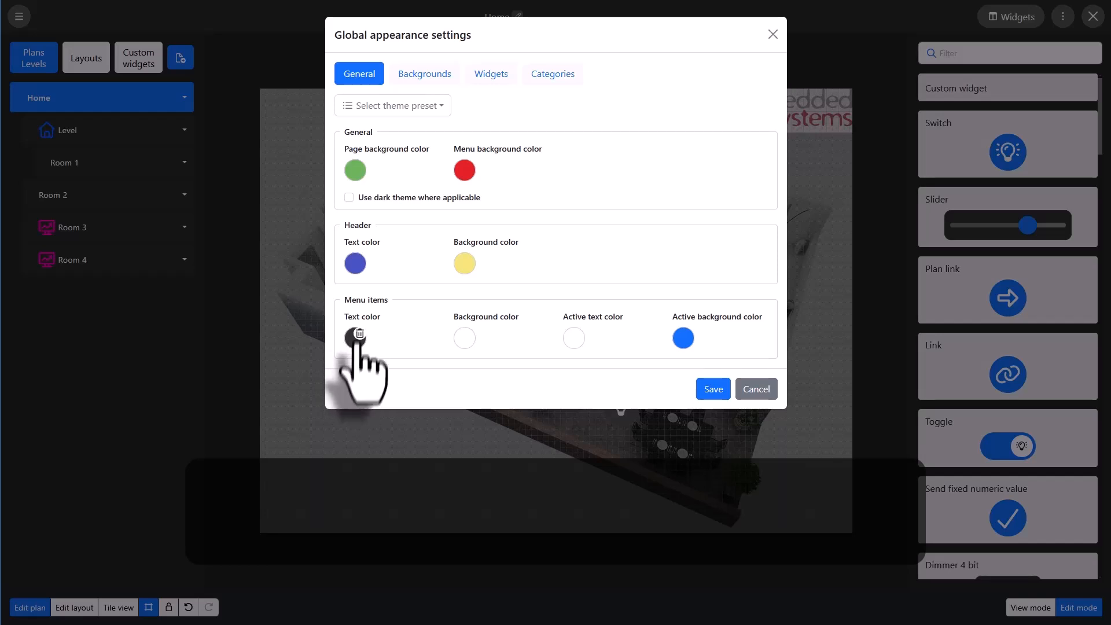
Step: Set the menu items' text color to a very light tone and their background color to dark purple (#791D6F)
click(355, 338)
click(353, 363)
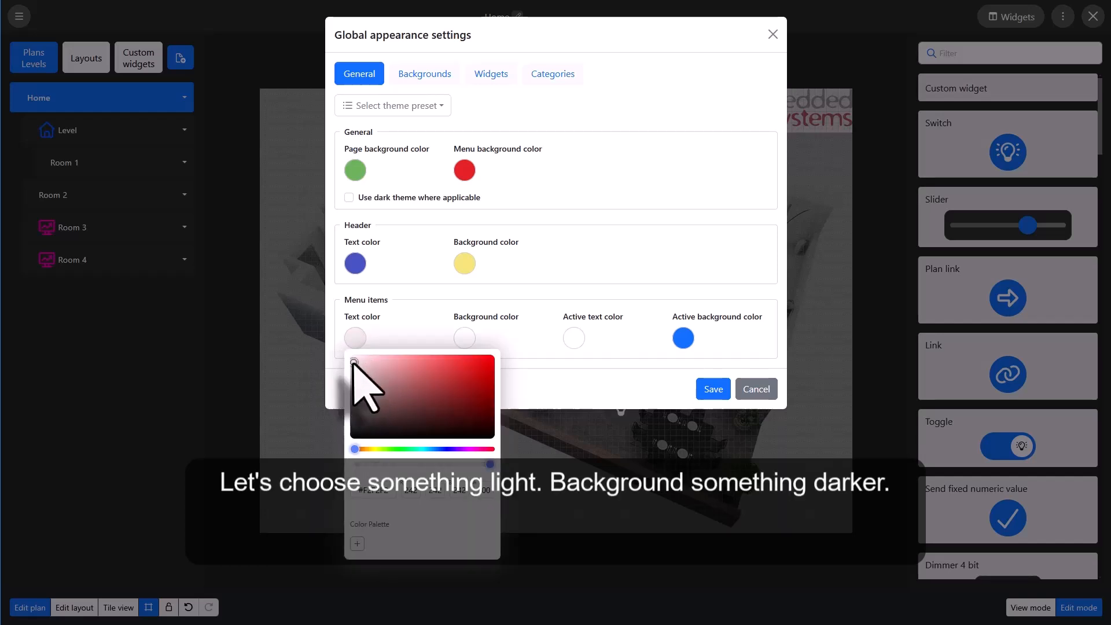
click(464, 338)
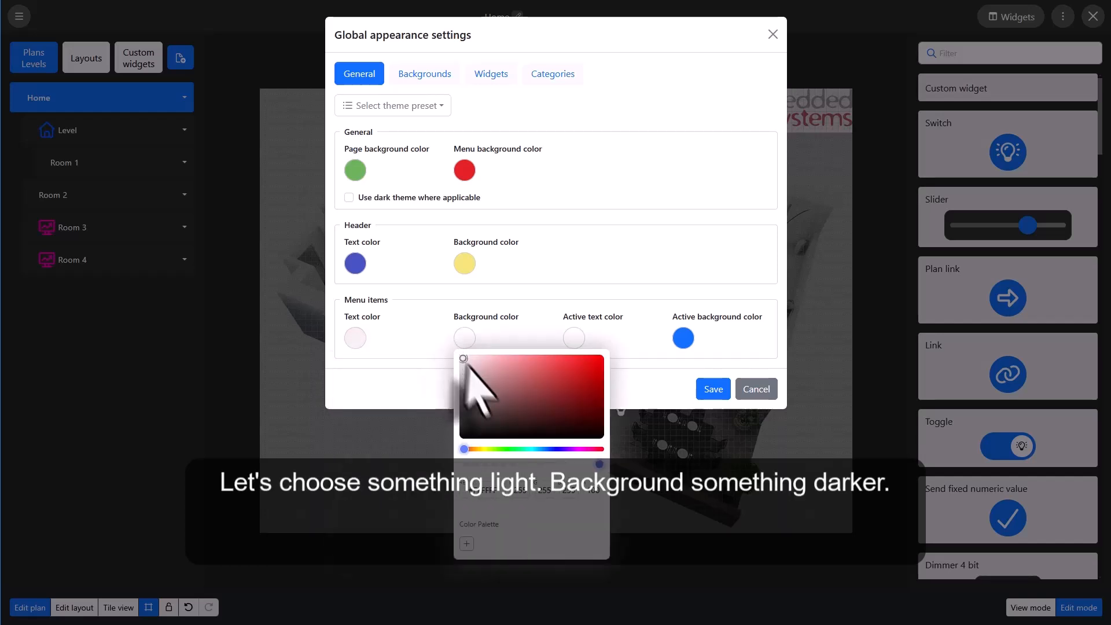
click(578, 449)
mouse_move(565, 376)
mouse_down()
mouse_move(578, 434)
mouse_move(569, 399)
mouse_up()
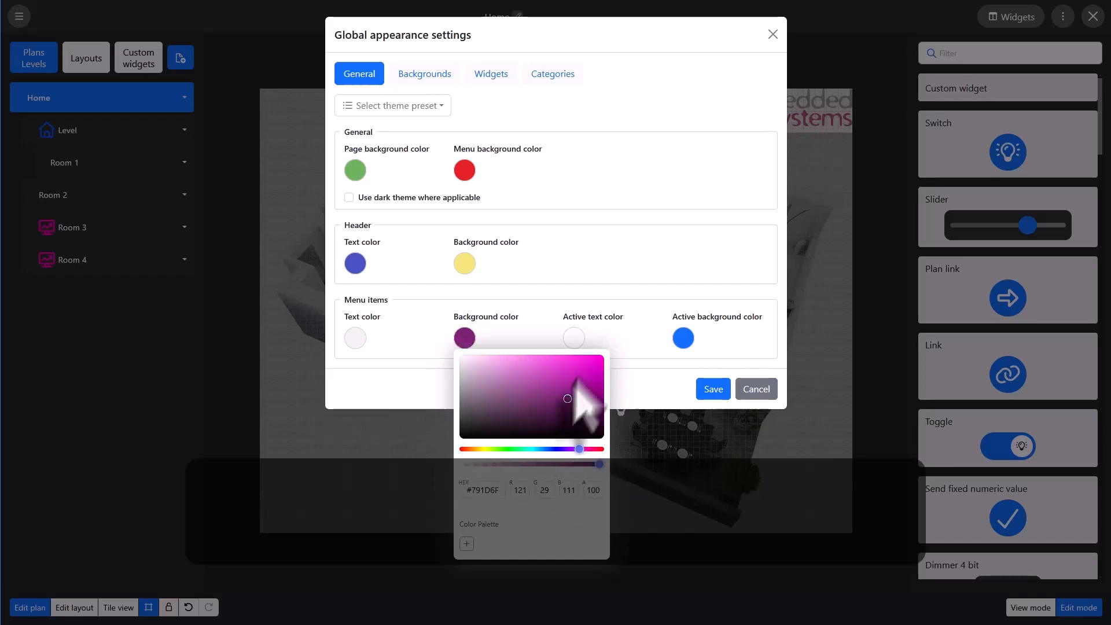
click(627, 359)
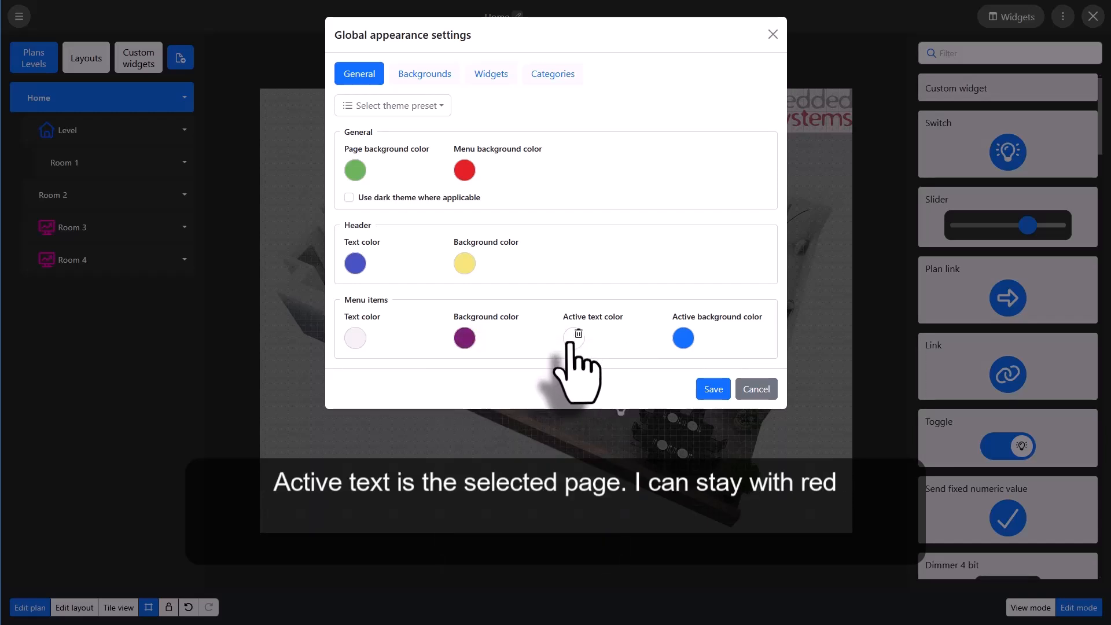
Step: Set the menu items' active text color to red and active background color to bright green, and save the appearance
click(573, 341)
click(678, 370)
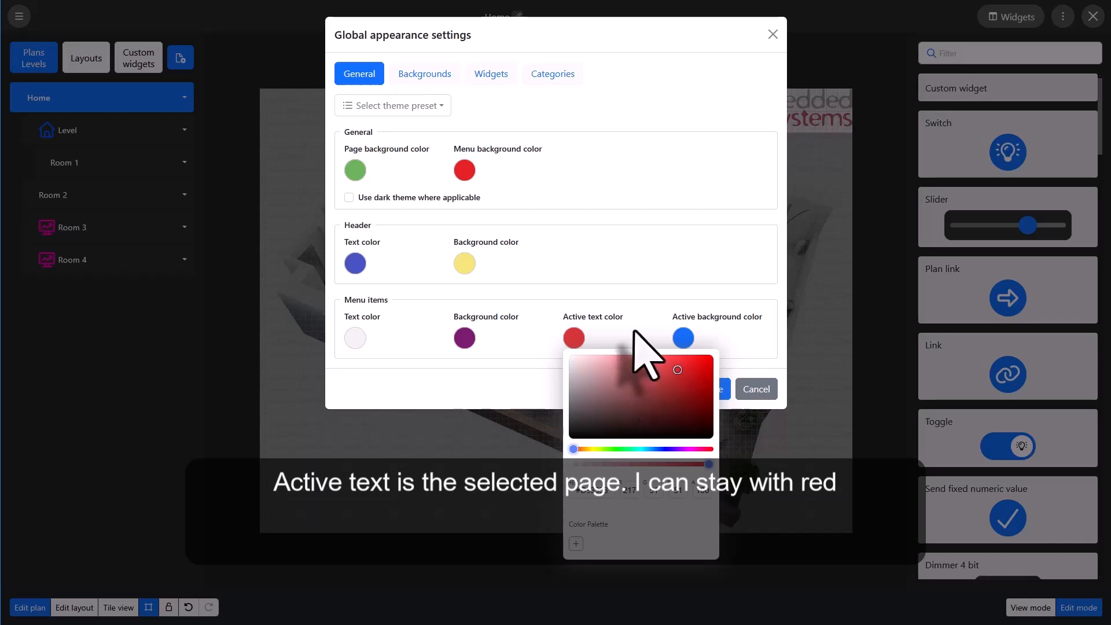
click(641, 336)
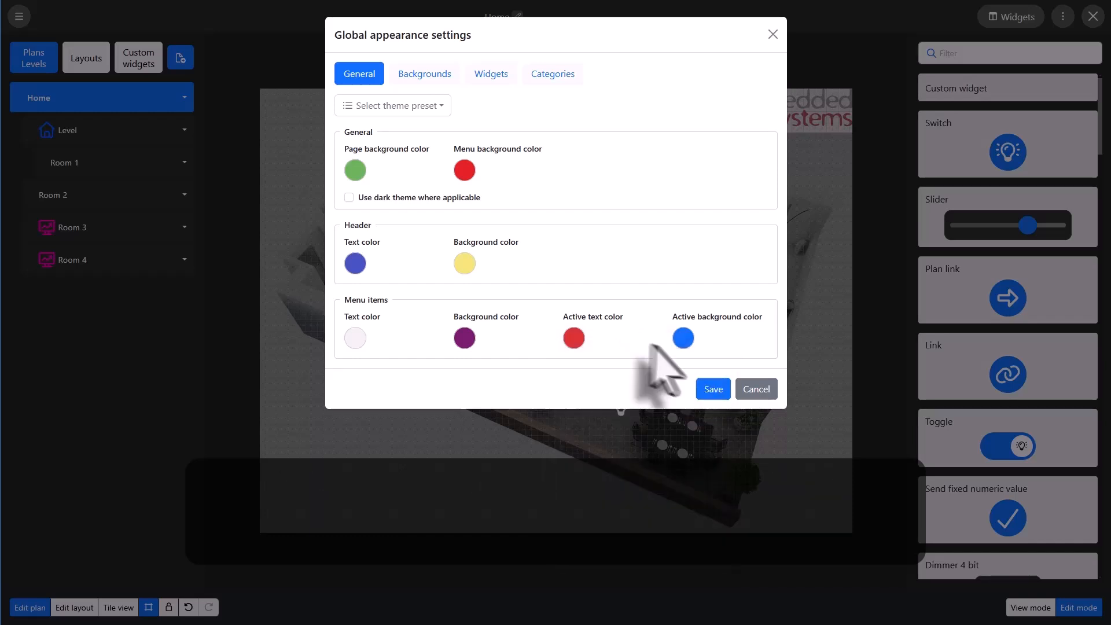
click(681, 340)
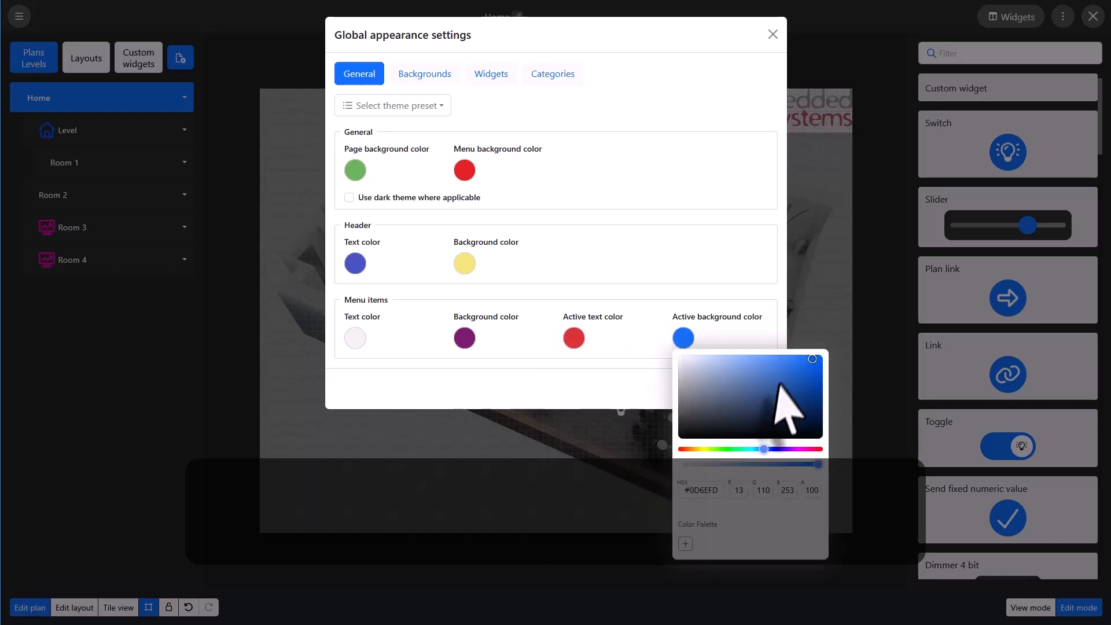
click(718, 449)
click(774, 394)
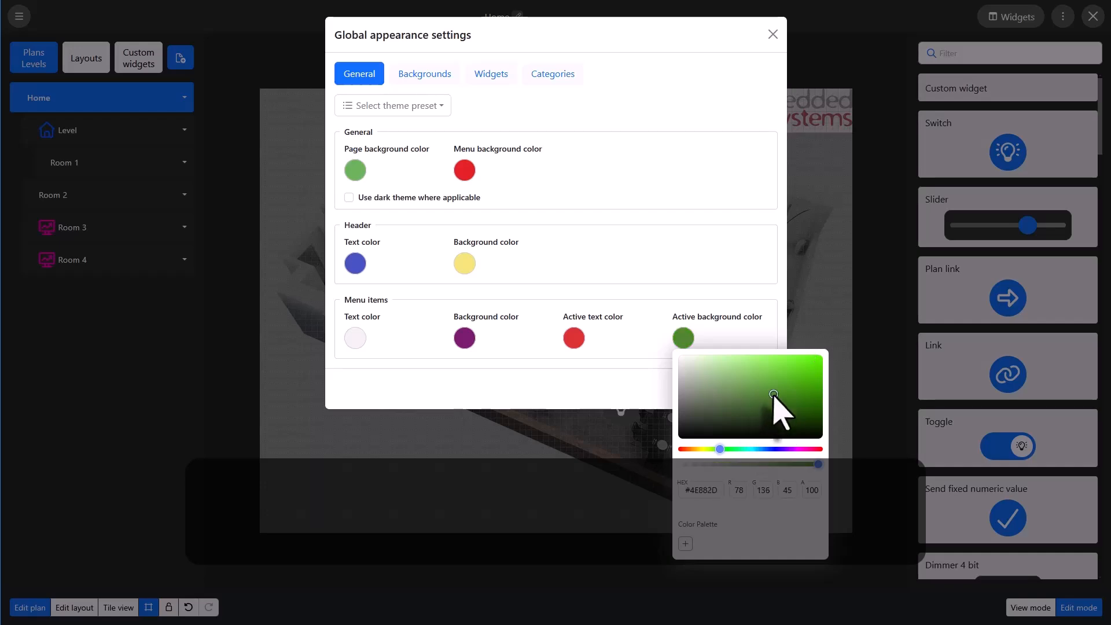
click(789, 376)
click(754, 341)
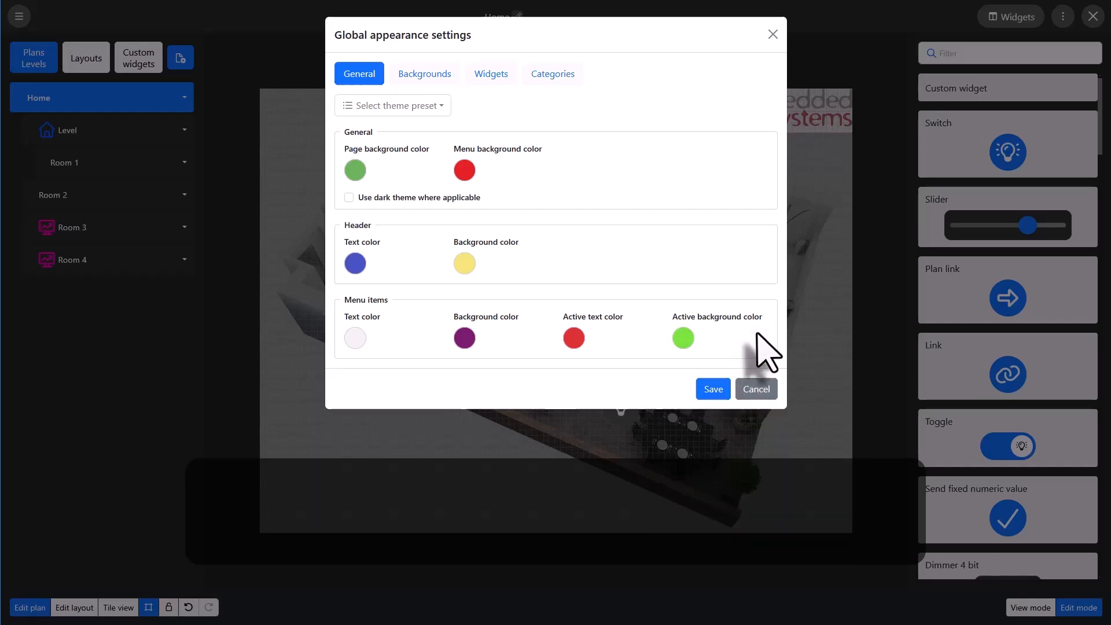
click(713, 388)
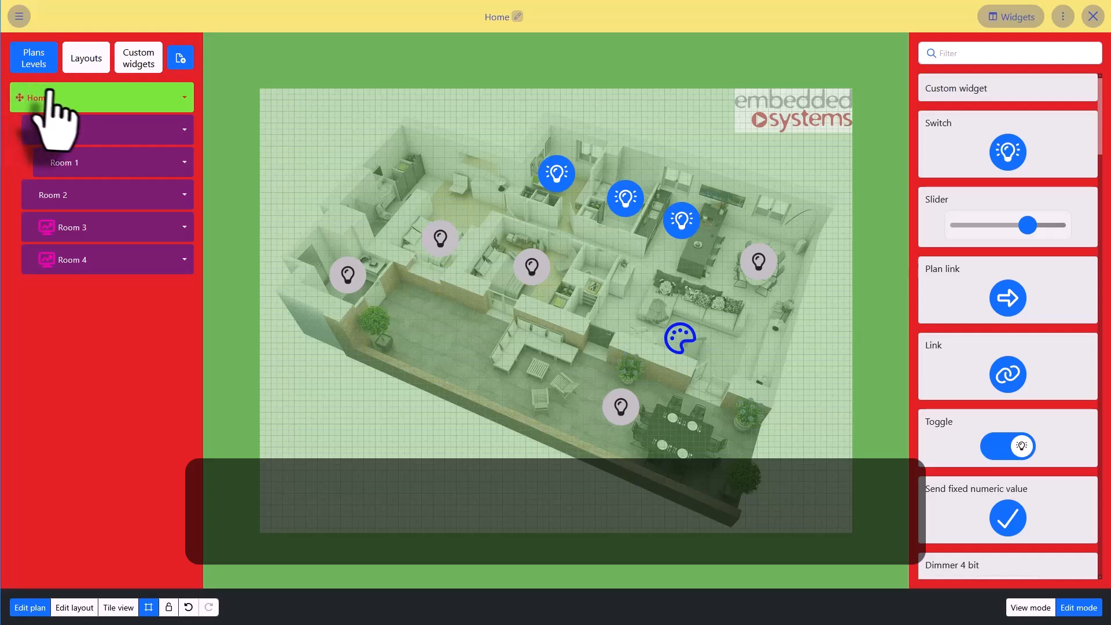
Step: Switch between the Room 1 and Room 2 plans to examine the active menu item's colors
click(93, 163)
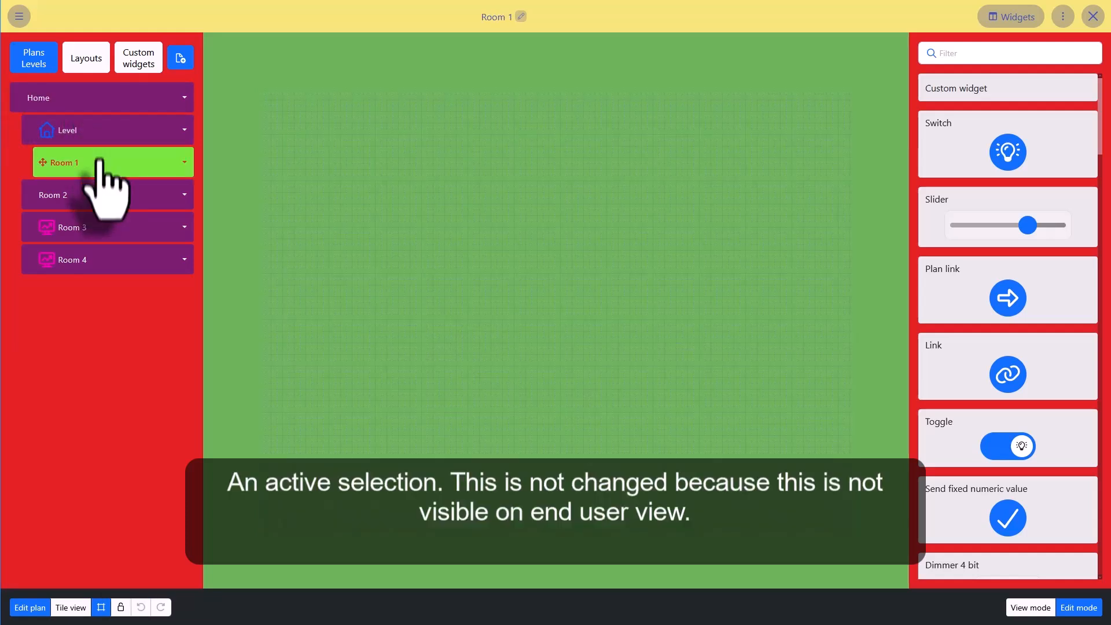
click(102, 197)
click(106, 166)
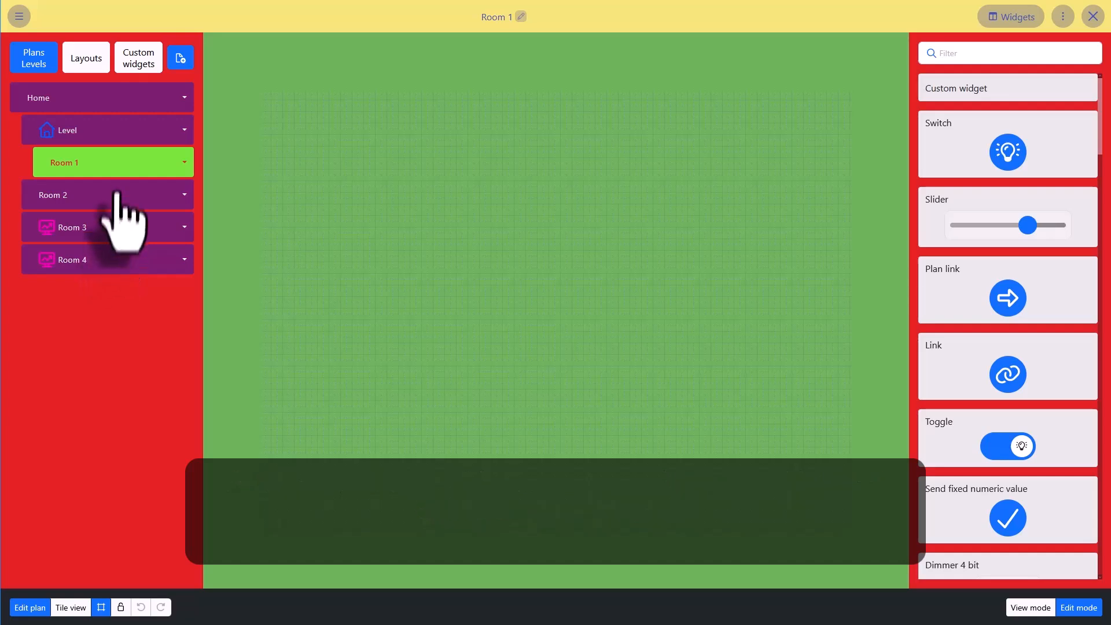
Step: Apply the Light theme preset in the global appearance settings and save it
click(1062, 16)
click(1040, 51)
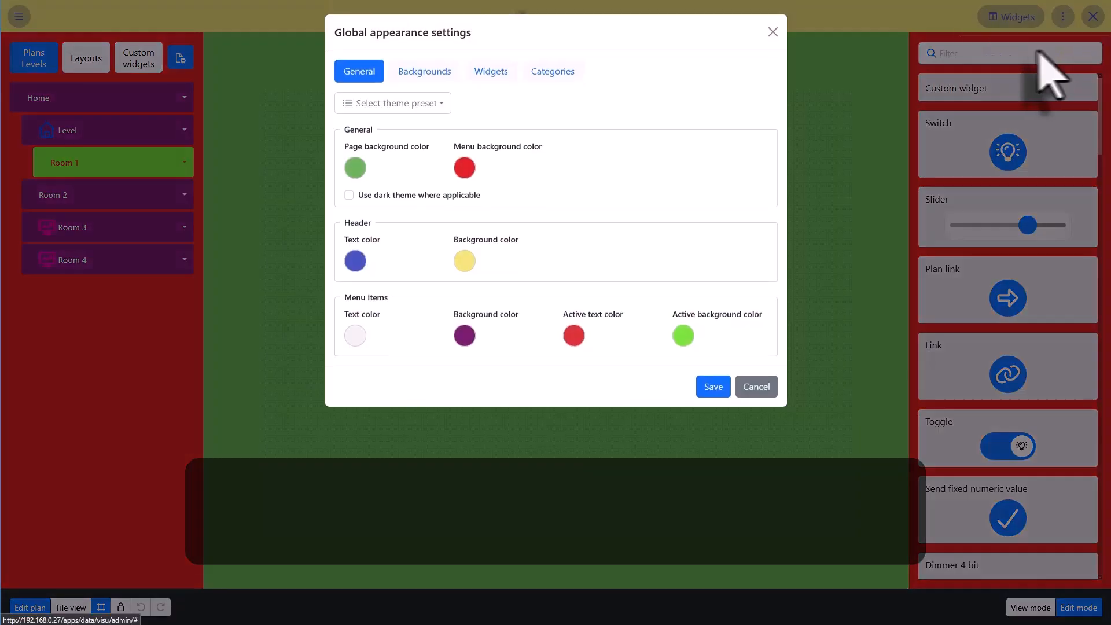
click(384, 106)
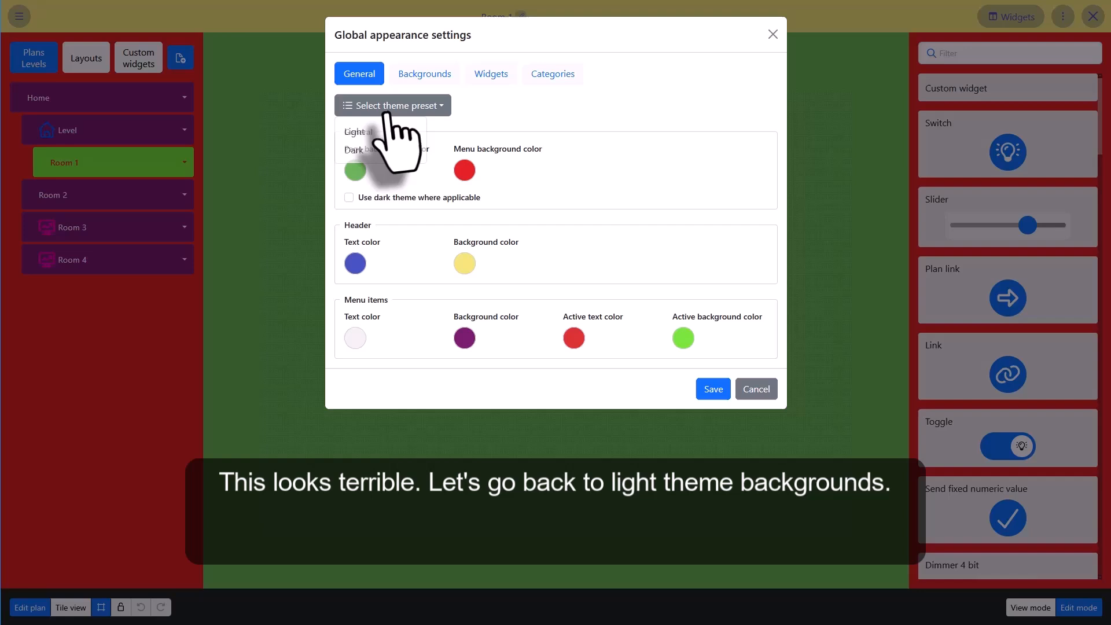
click(354, 132)
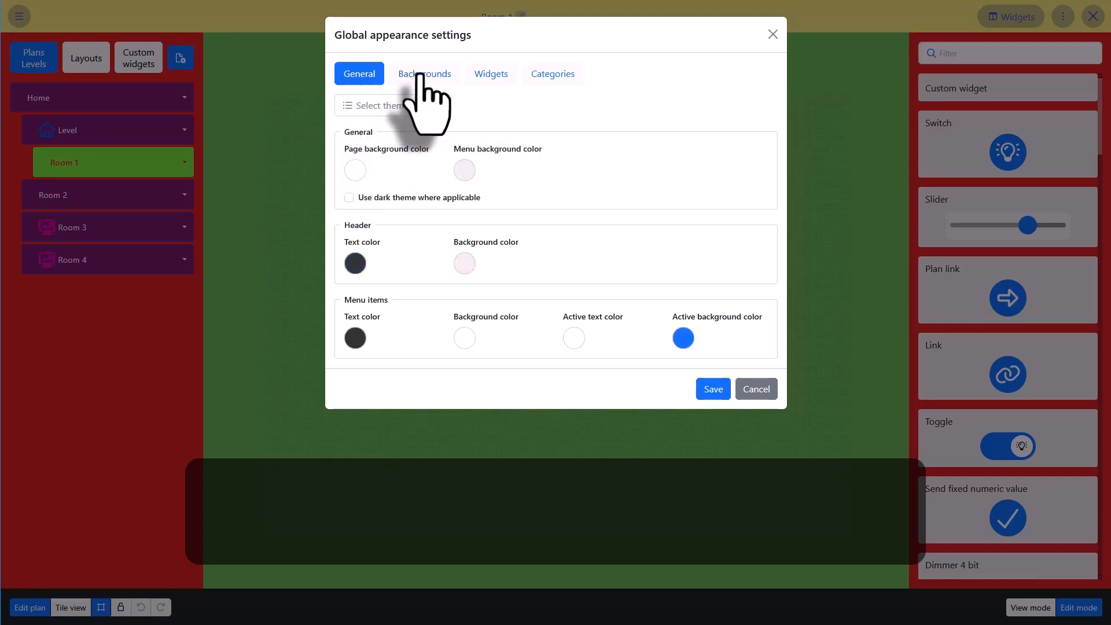
click(713, 389)
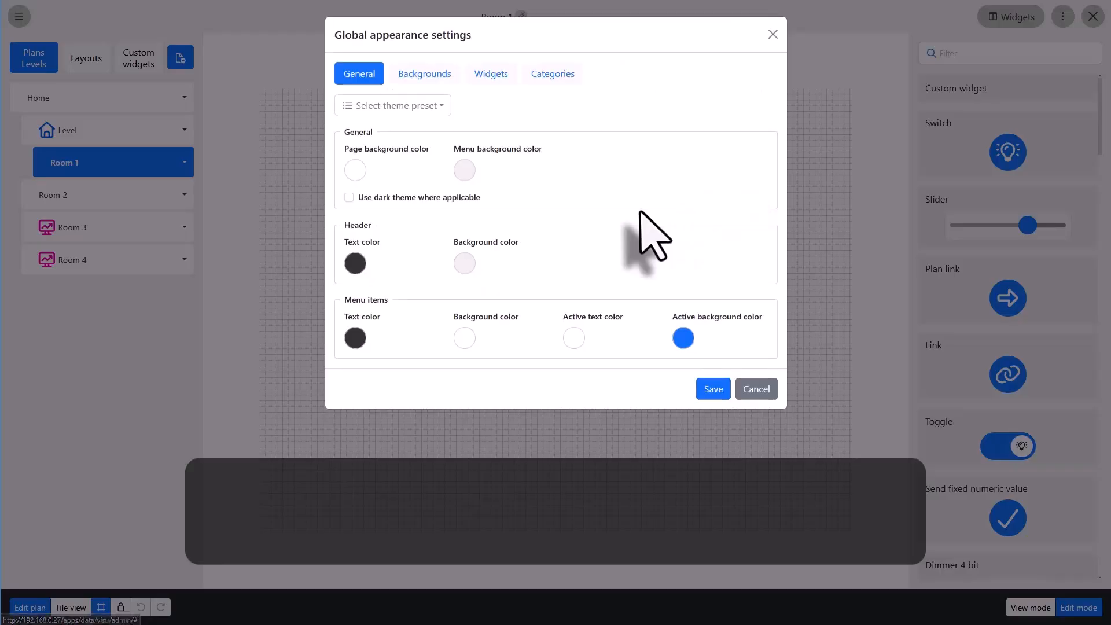
Step: Examine the background settings and the widget settings of the global appearance
click(426, 80)
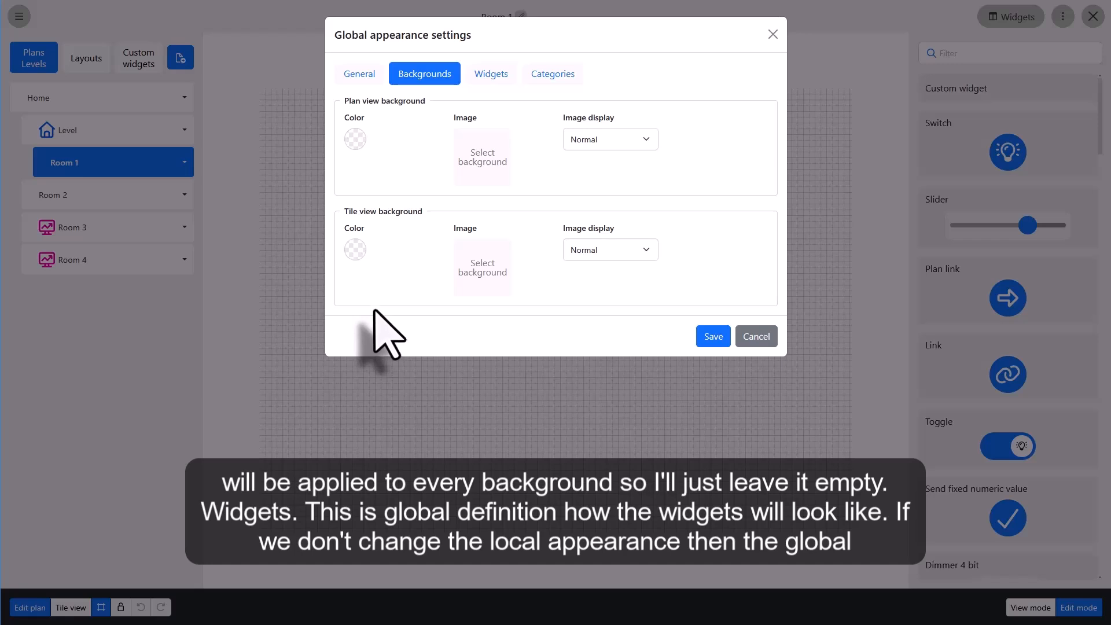
click(491, 74)
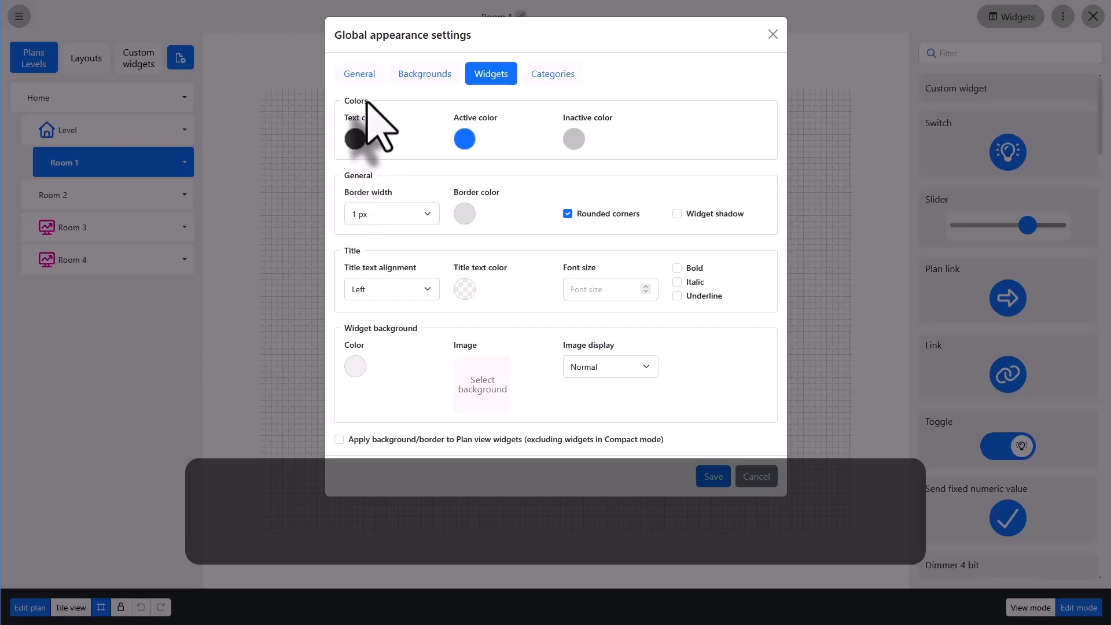
Step: Set the widgets' global text color to red
mouse_move(354, 137)
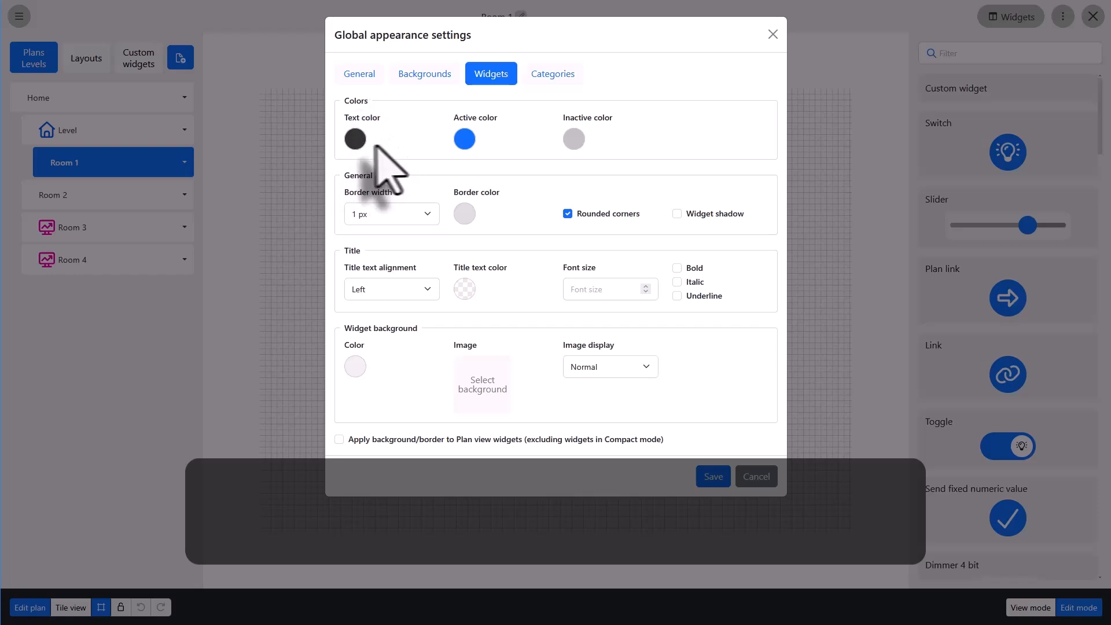
click(354, 143)
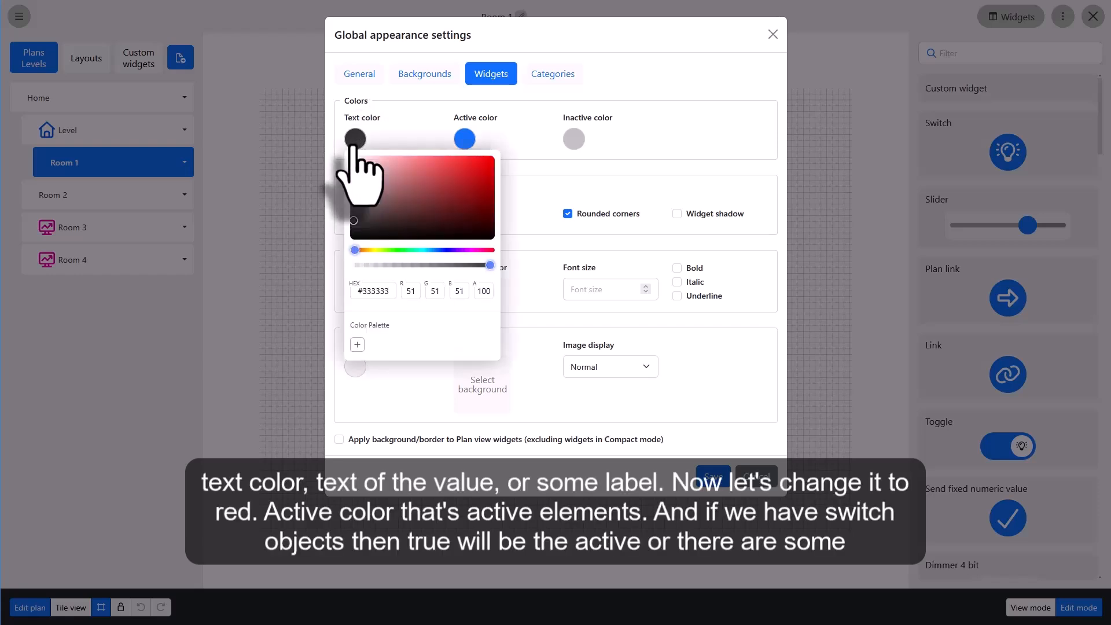
click(444, 172)
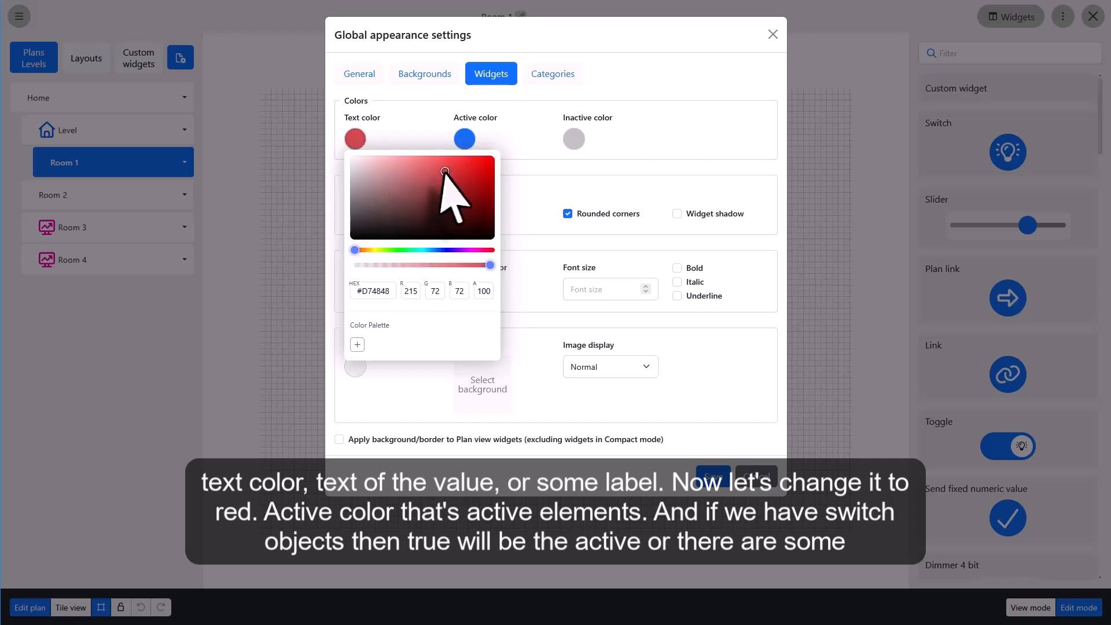
click(442, 151)
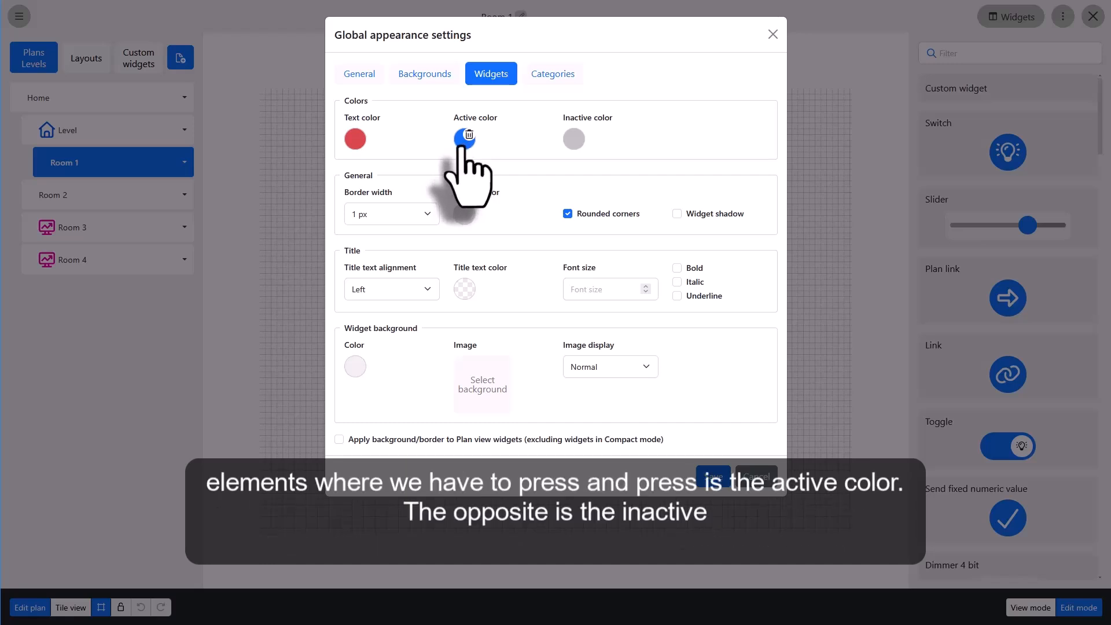
Step: Set the widgets' active color to bright green and their inactive color to dark red #7F4242
click(463, 144)
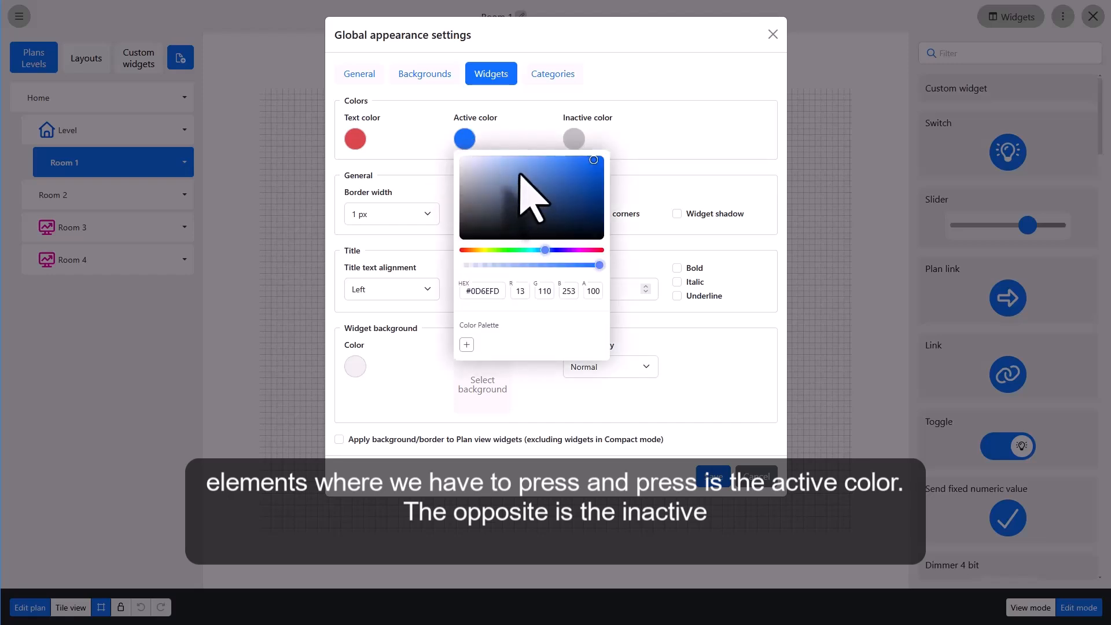
click(574, 139)
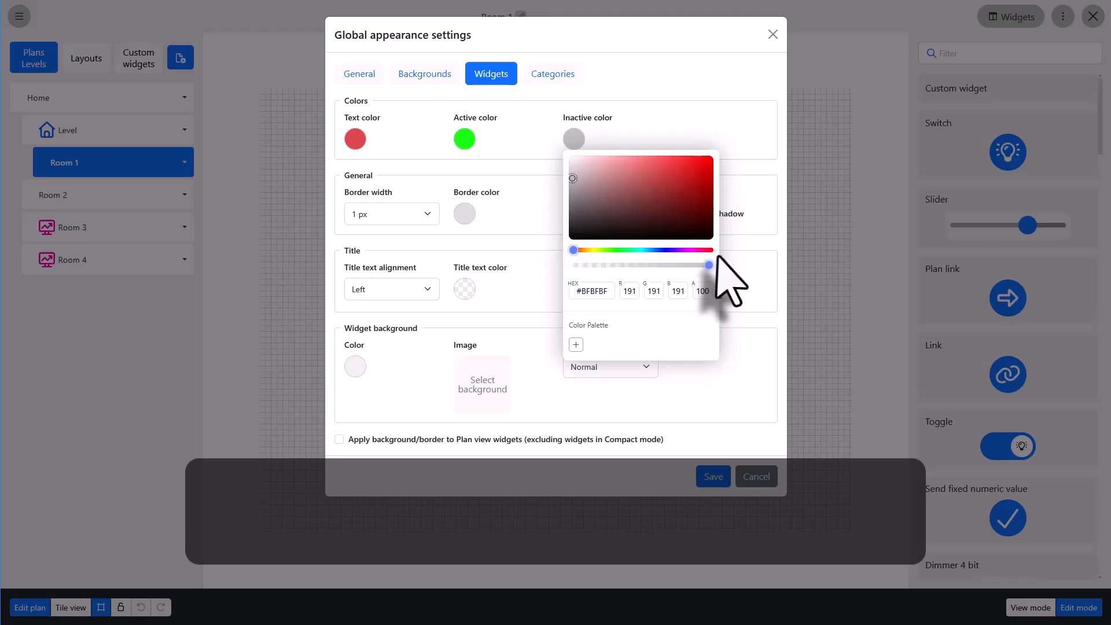
drag(572, 178, 636, 198)
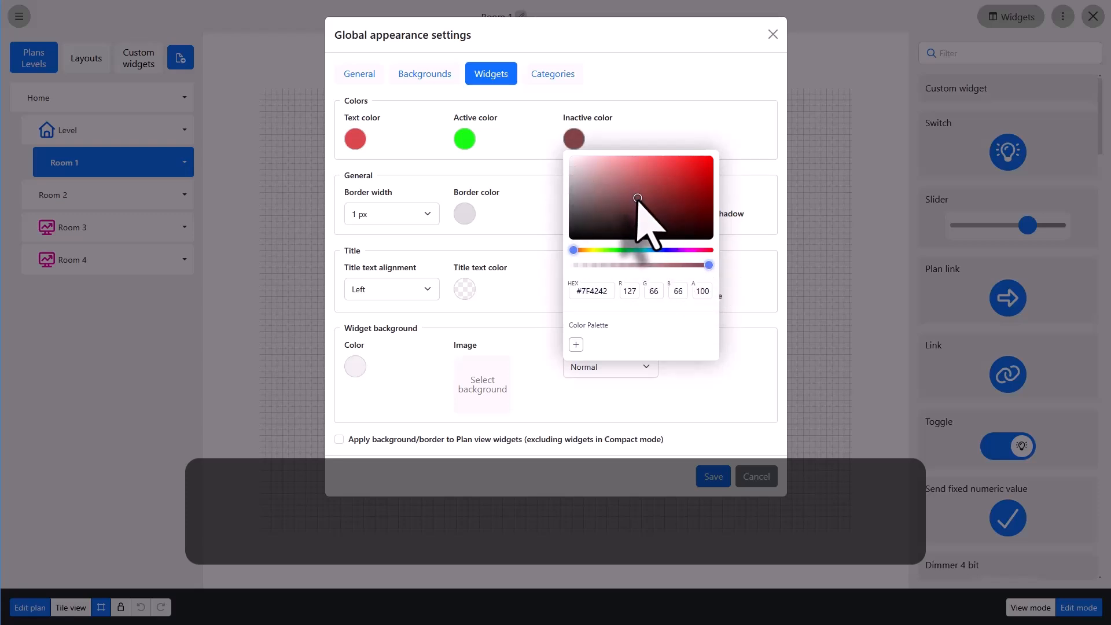
click(640, 137)
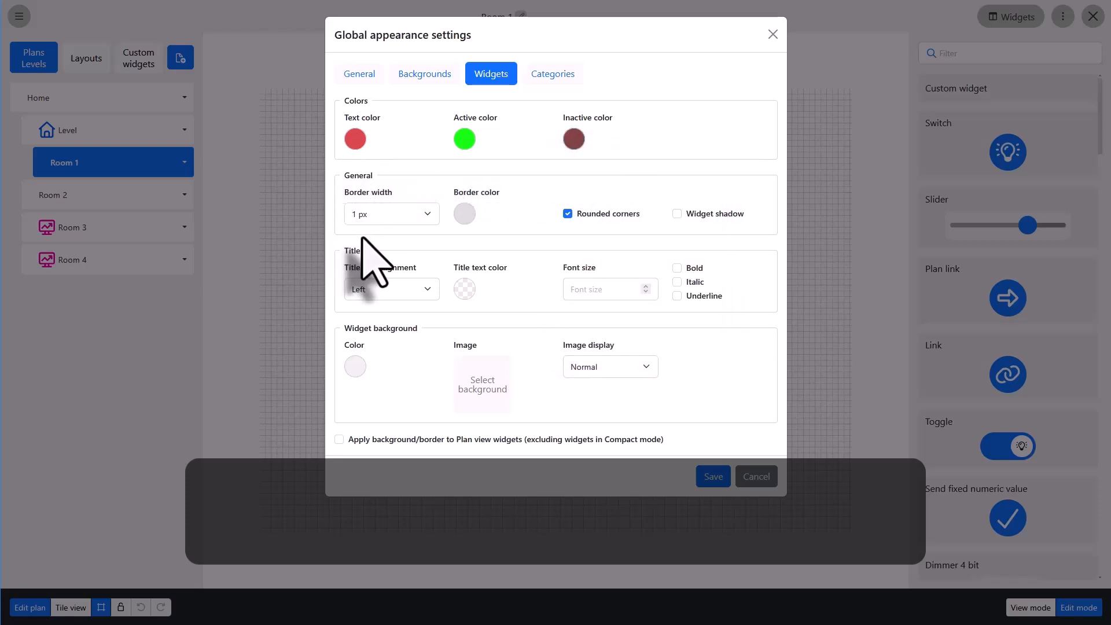
Step: Give the widgets a 5 px turquoise border and enable the widget shadow
click(404, 216)
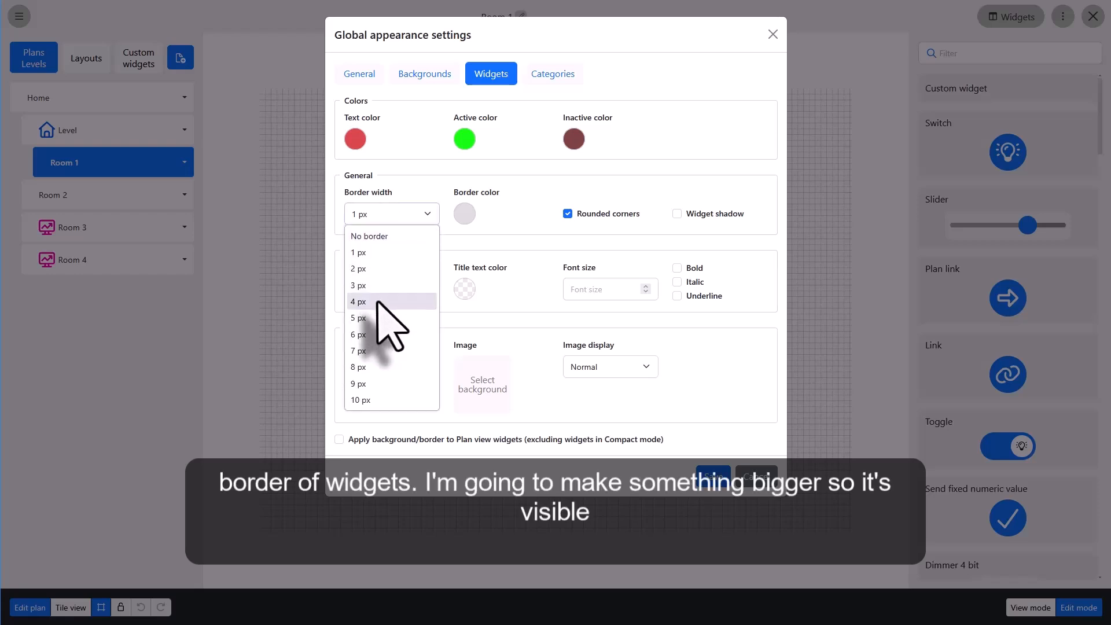
click(364, 317)
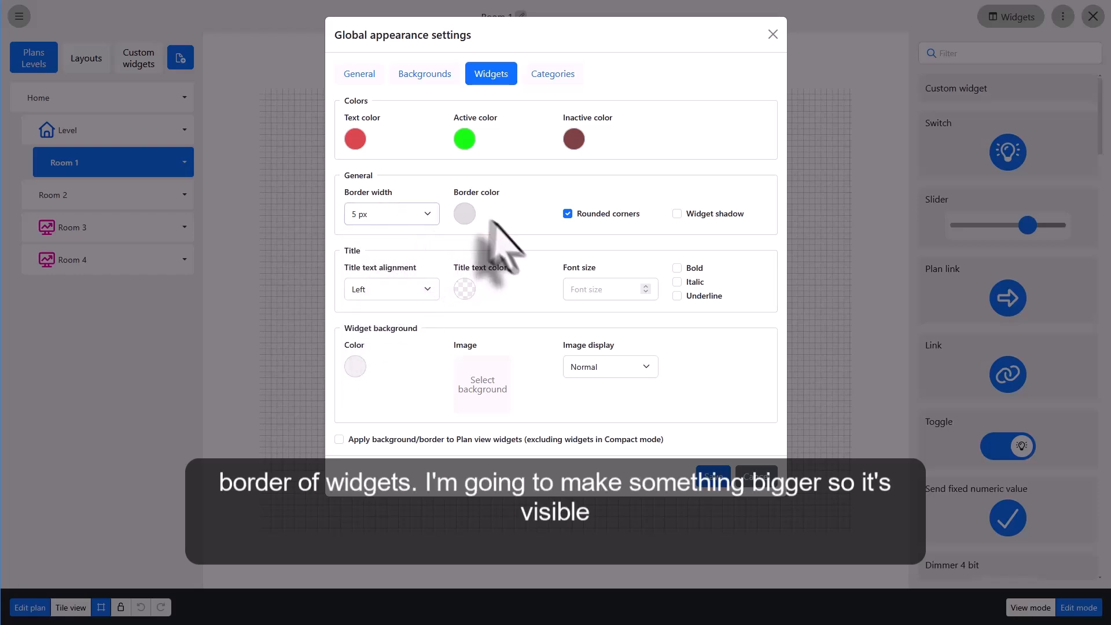
click(463, 215)
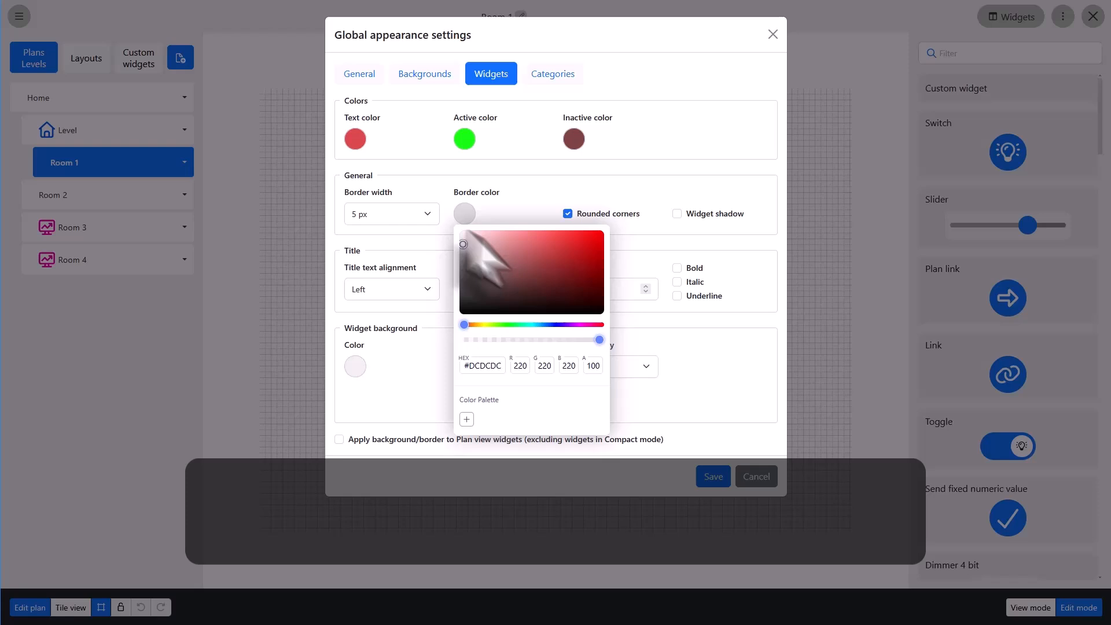
click(533, 325)
click(578, 244)
click(622, 189)
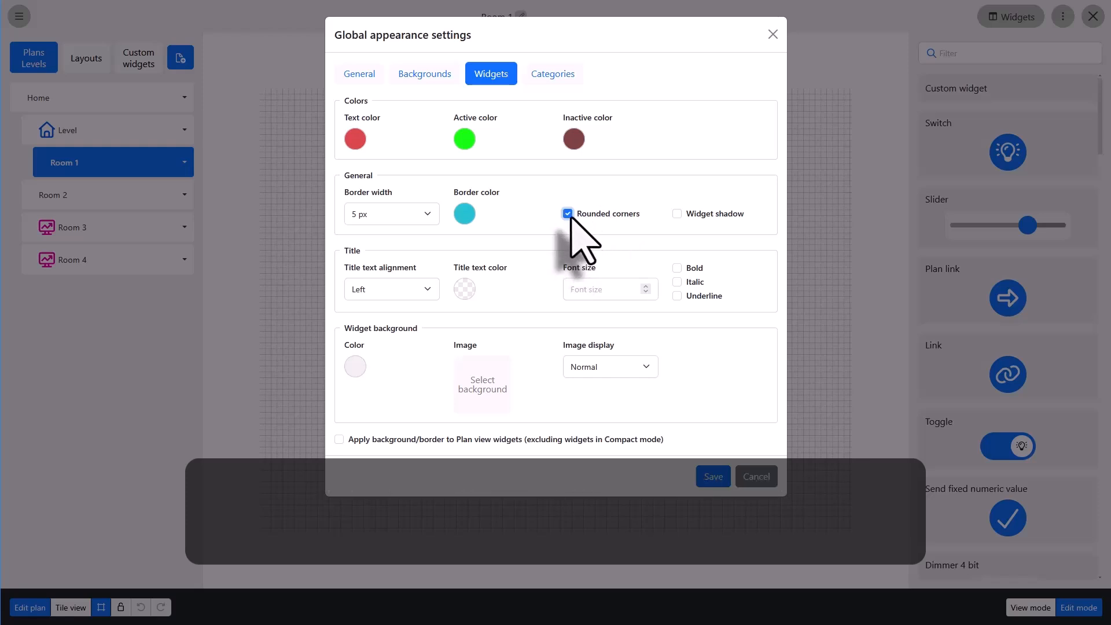
click(678, 214)
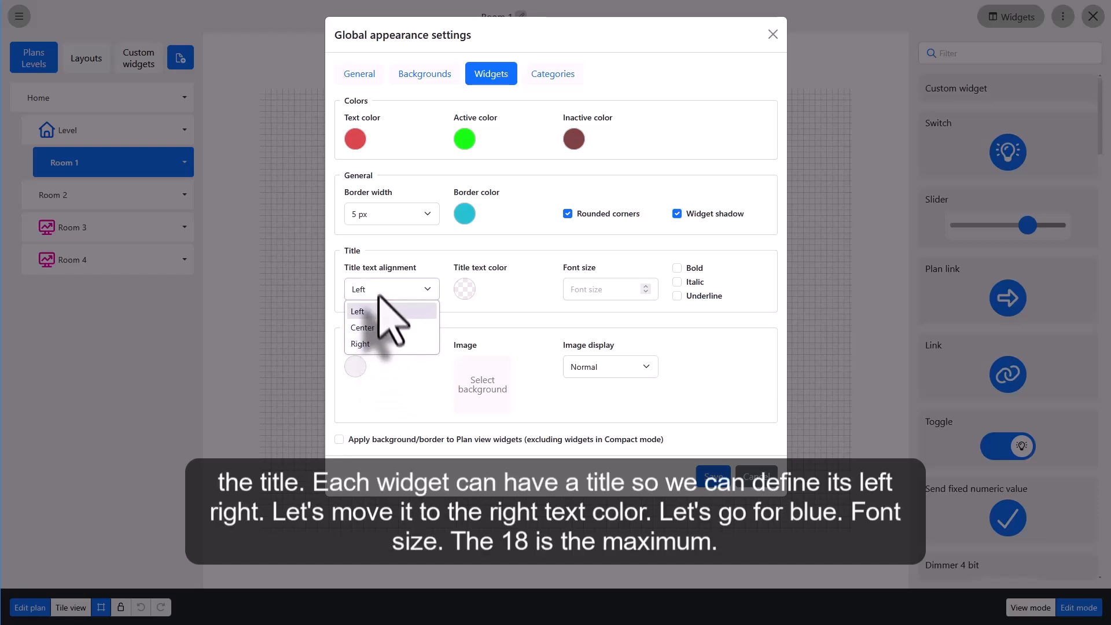
Step: Format the widget titles as right-aligned blue text in size 18 with bold, italic and underline
click(360, 343)
click(464, 288)
click(530, 287)
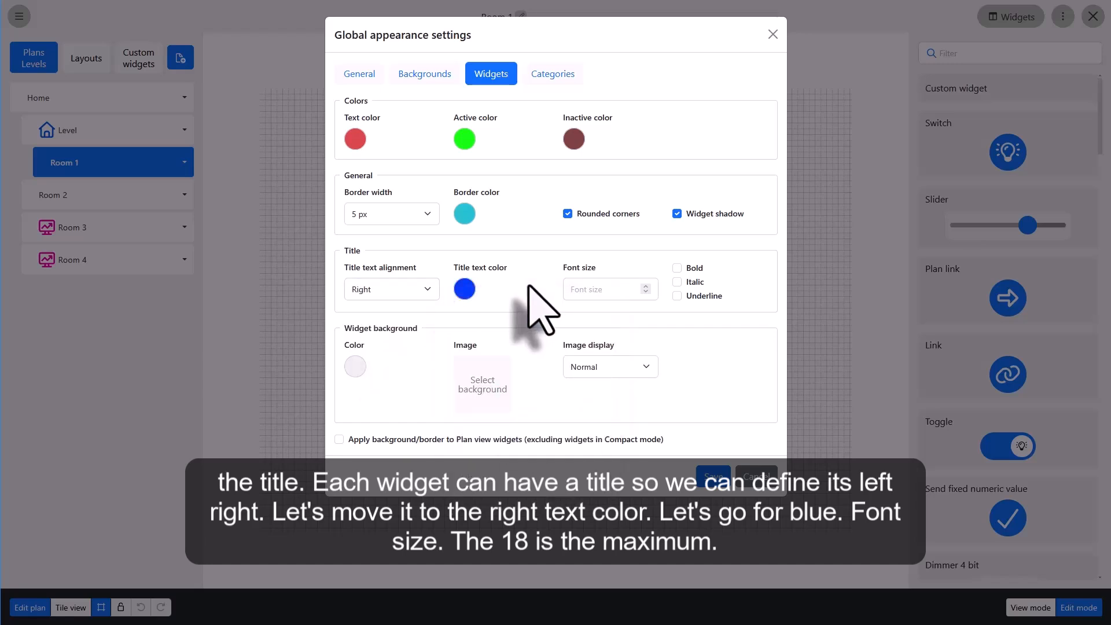
click(613, 289)
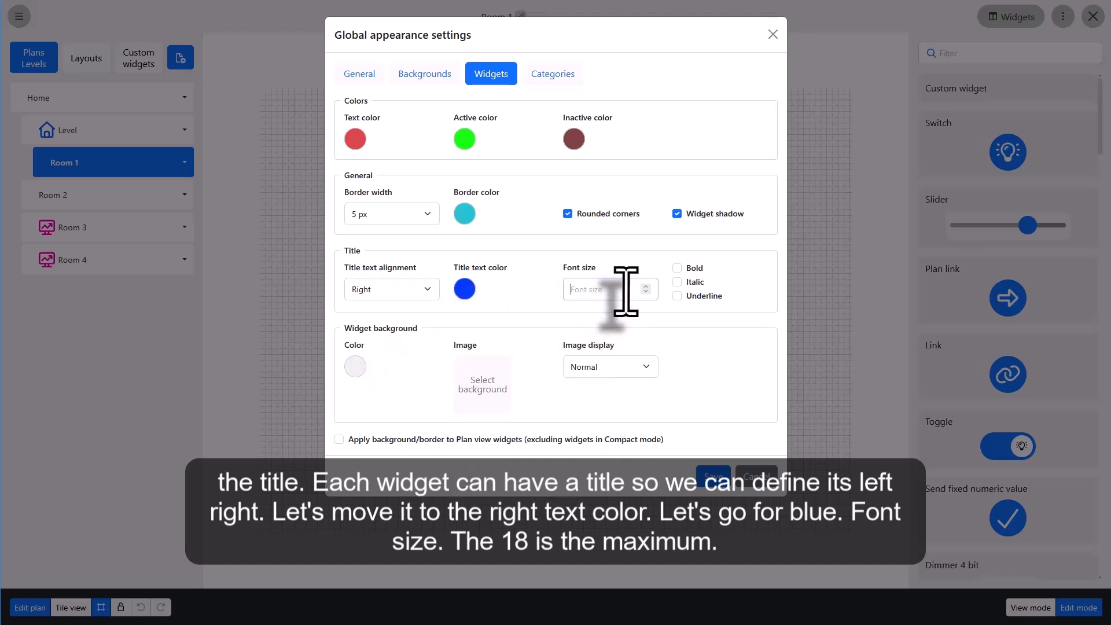
text(18)
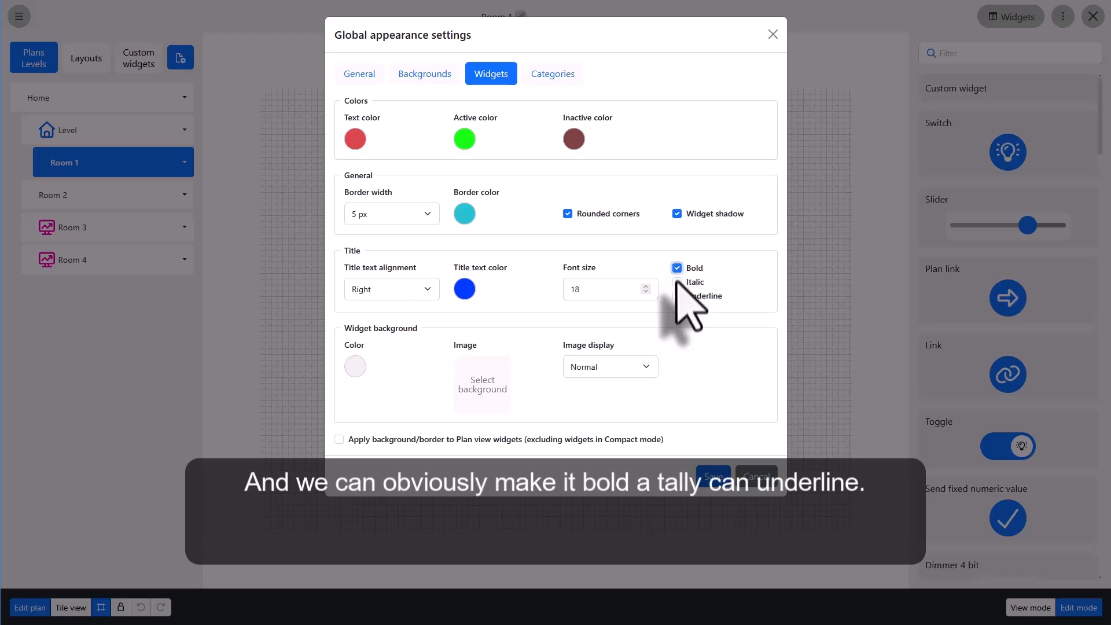
click(676, 296)
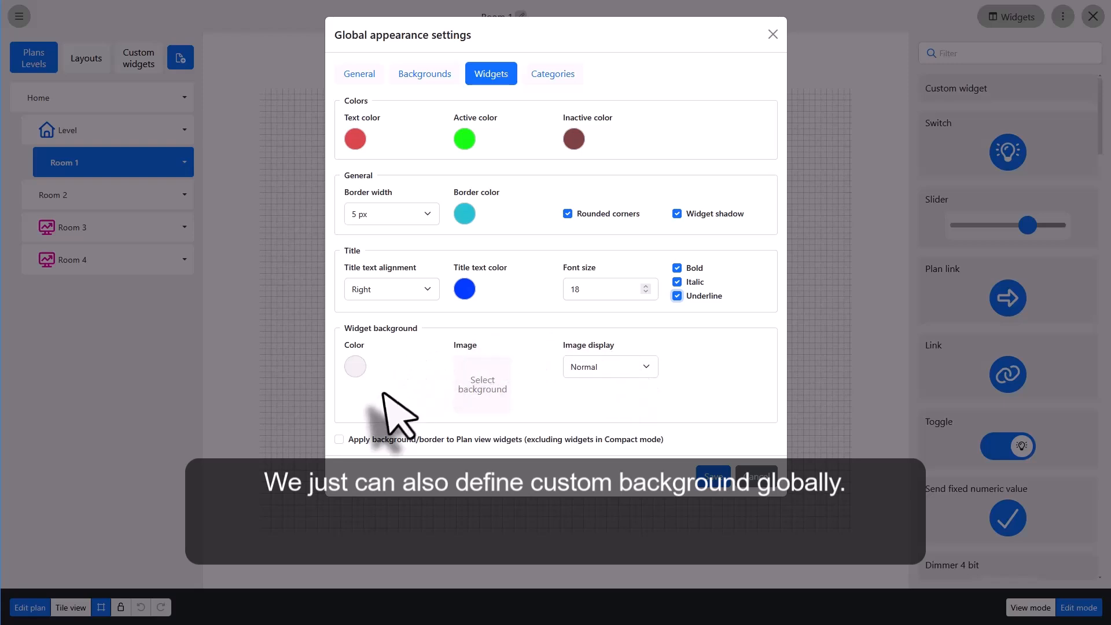
Step: Set the widget background color to a dark yellow and save the global appearance
click(356, 367)
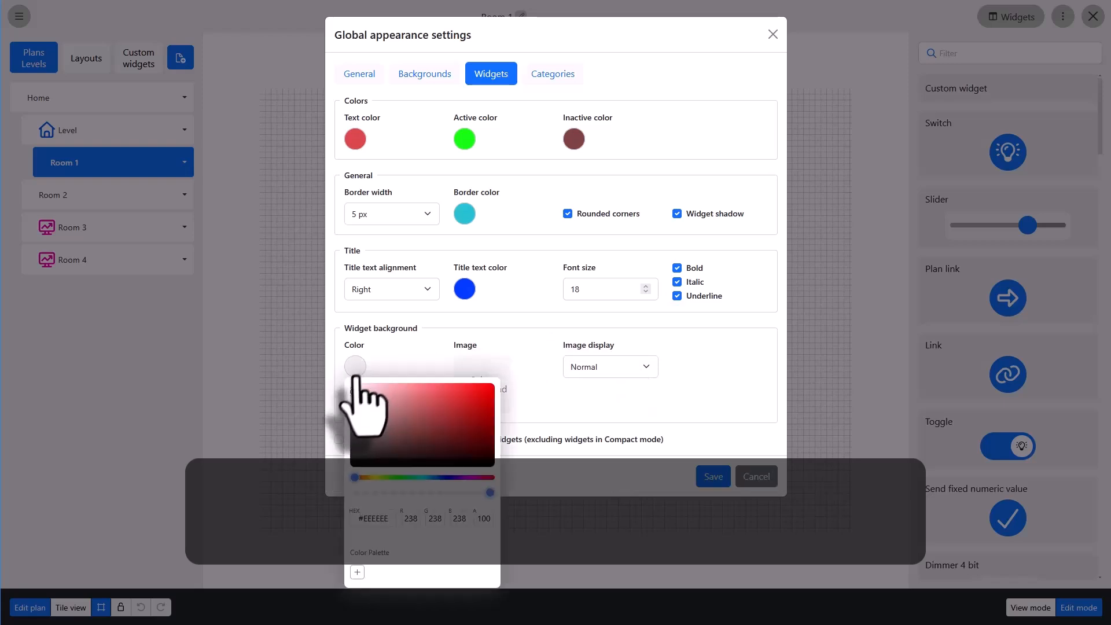
click(373, 478)
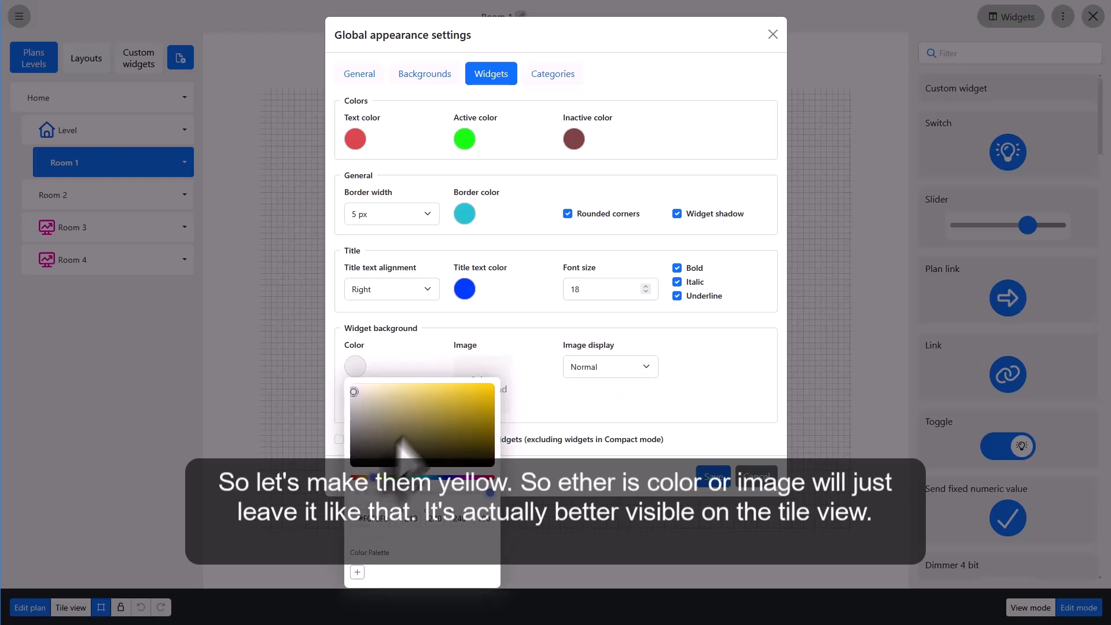
click(448, 401)
click(546, 410)
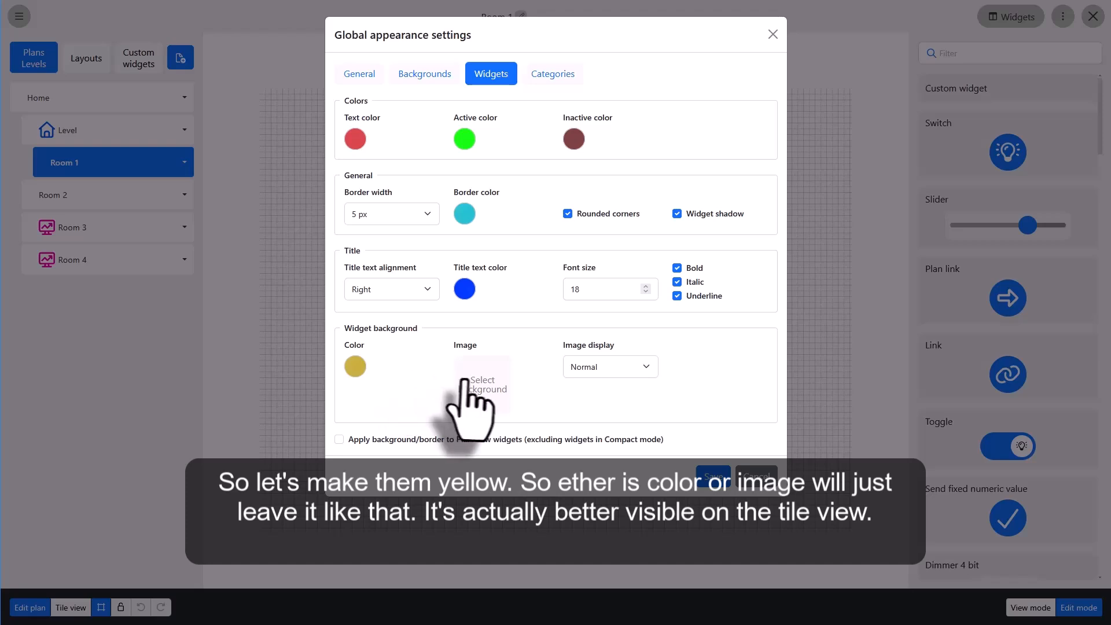
click(710, 475)
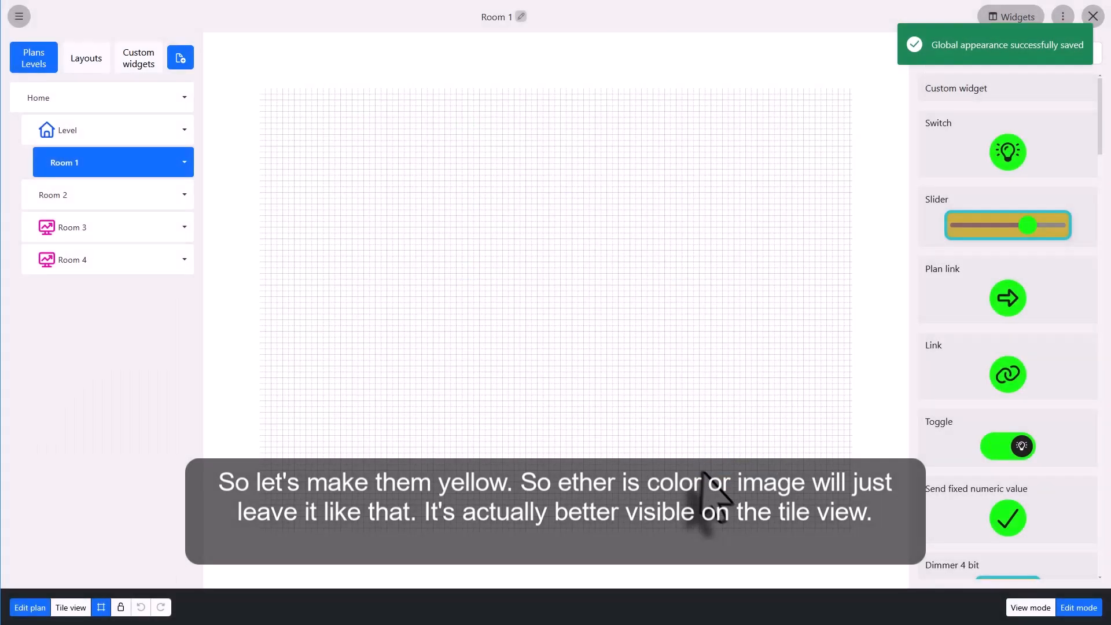
Step: Show the Home plan's tile view in view mode and raise the Kids bedroom slider to about a quarter
click(70, 608)
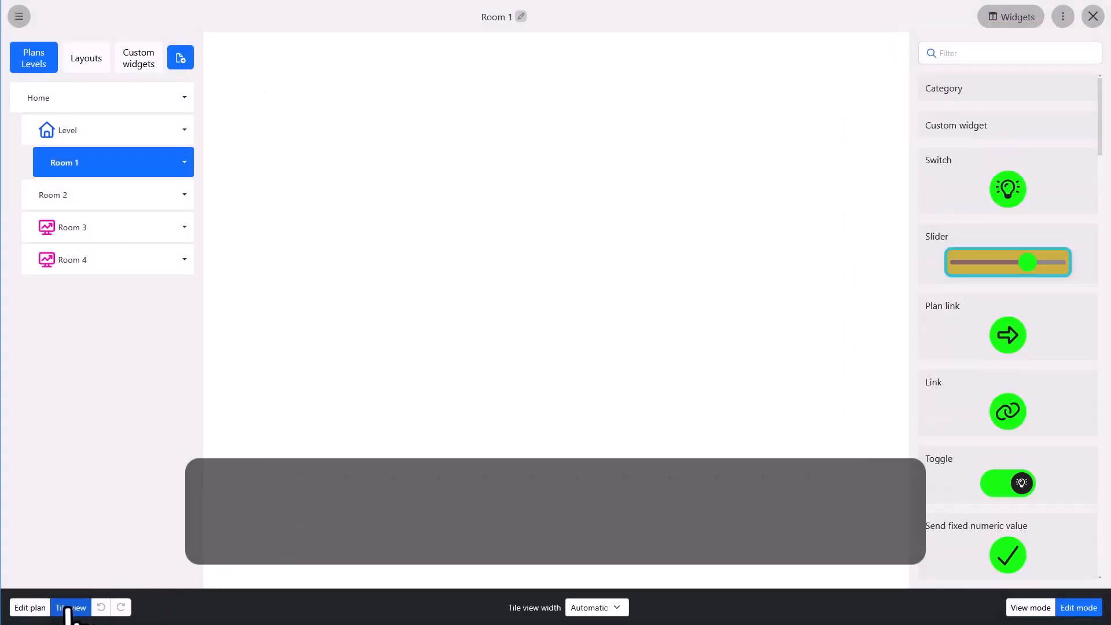
click(81, 103)
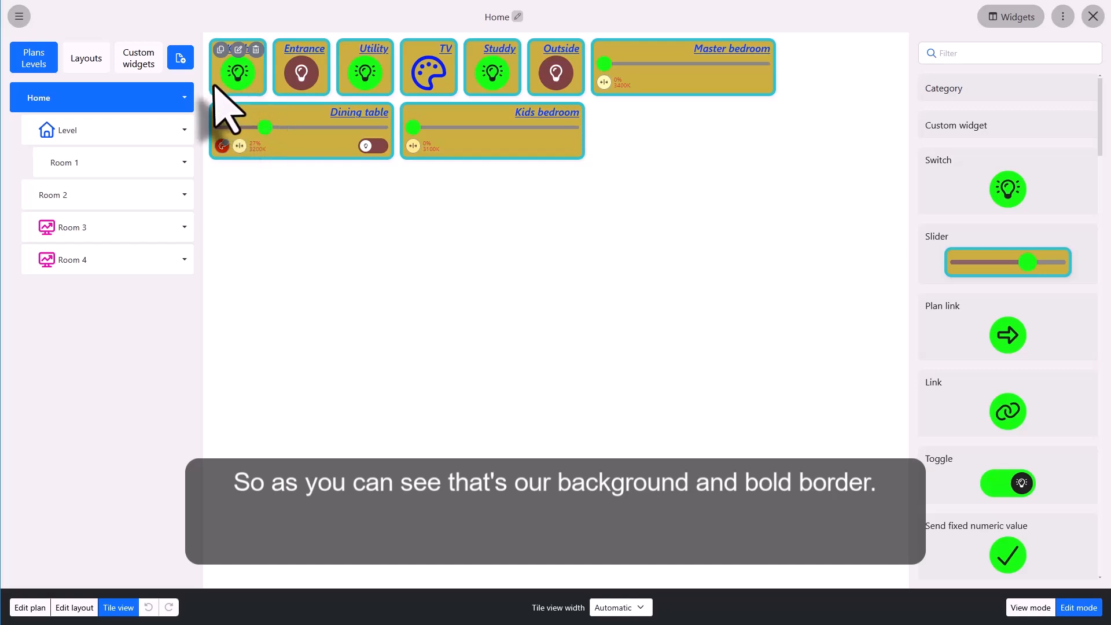
click(1030, 608)
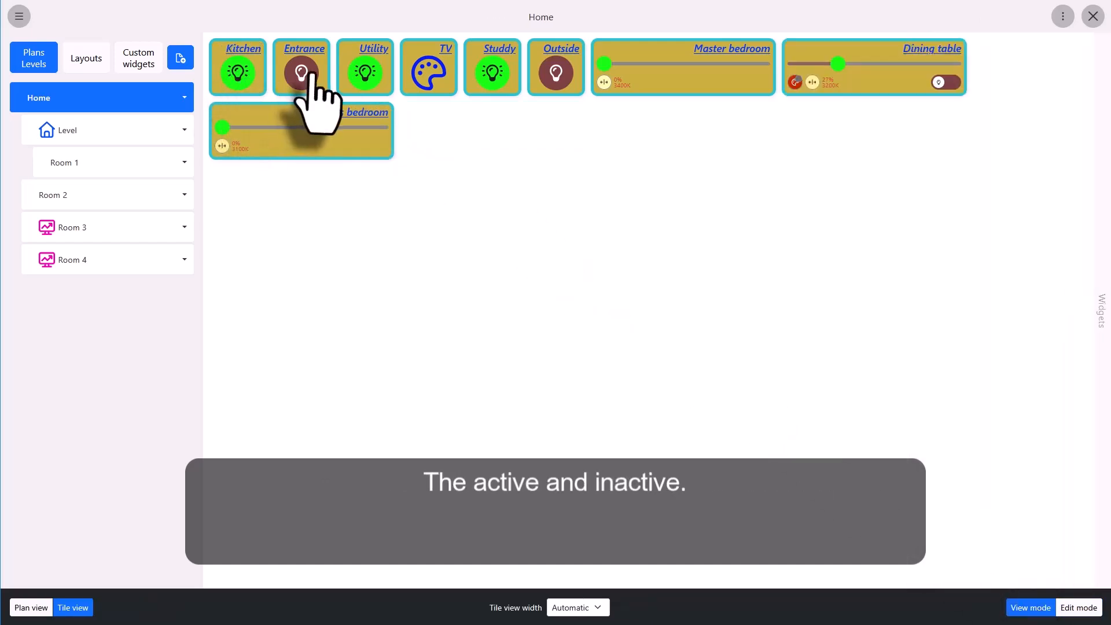
click(237, 74)
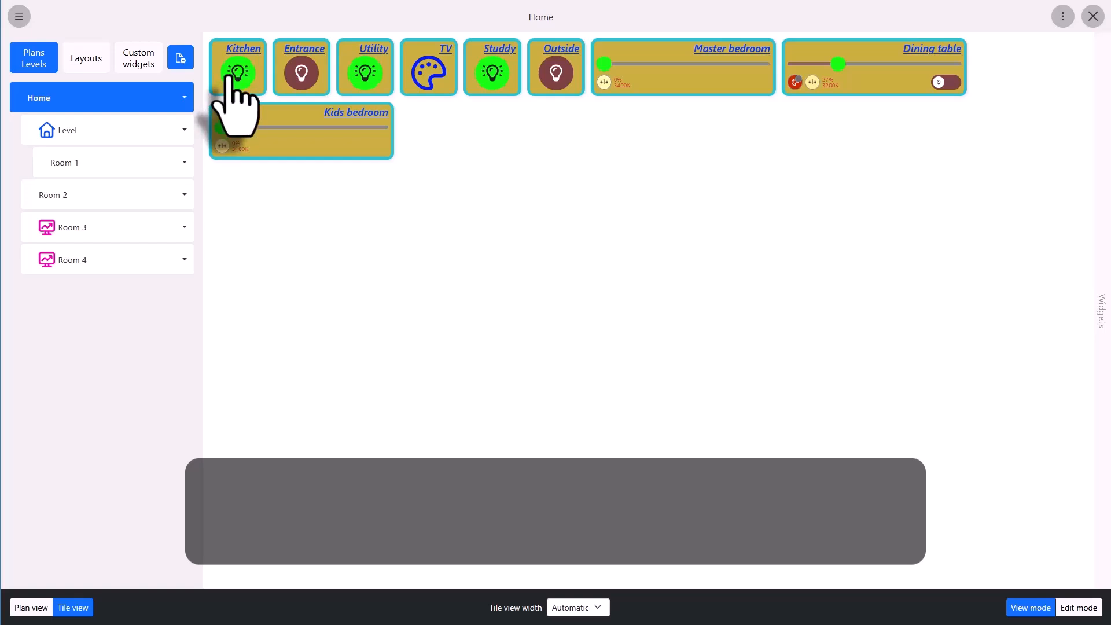
drag(223, 128, 266, 128)
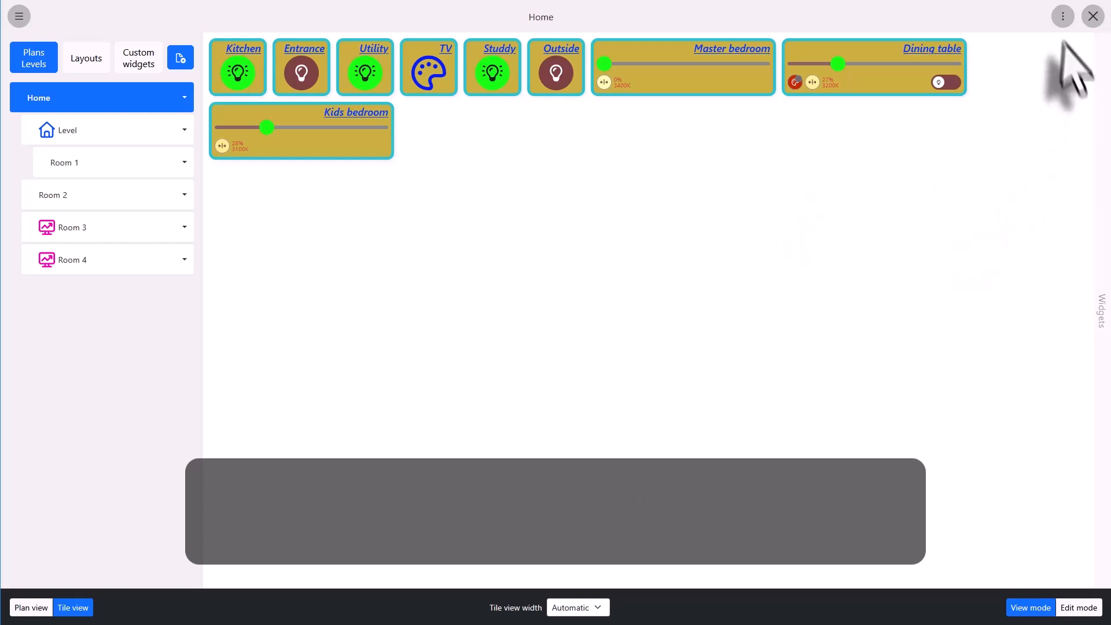
Step: Return to edit mode and examine how the new styling looks on the available widgets, including the sliders
click(1062, 17)
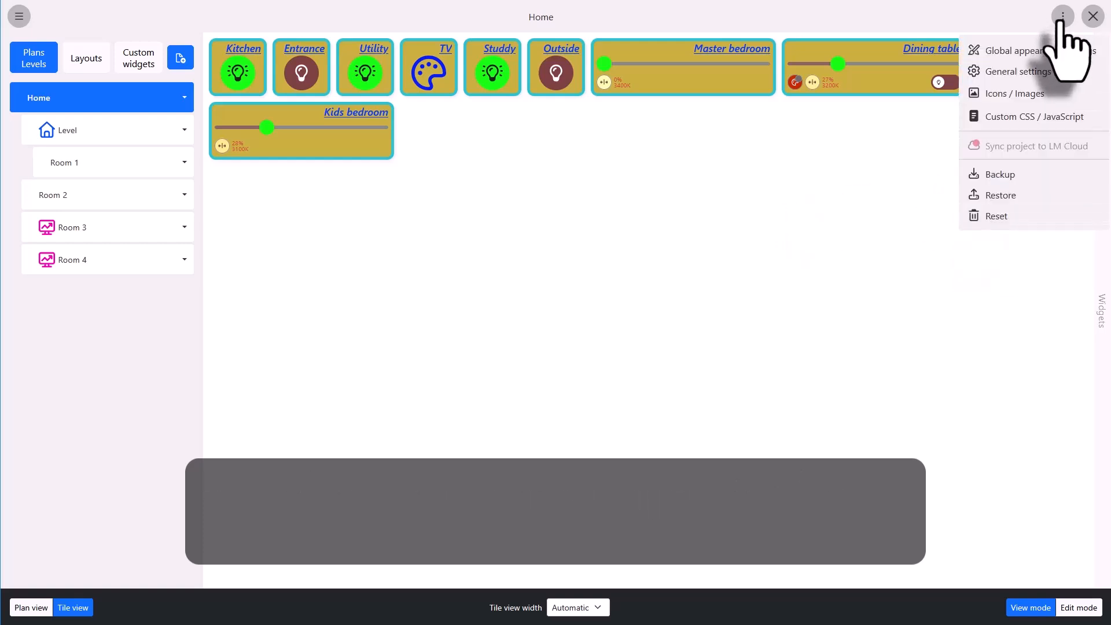
click(1079, 608)
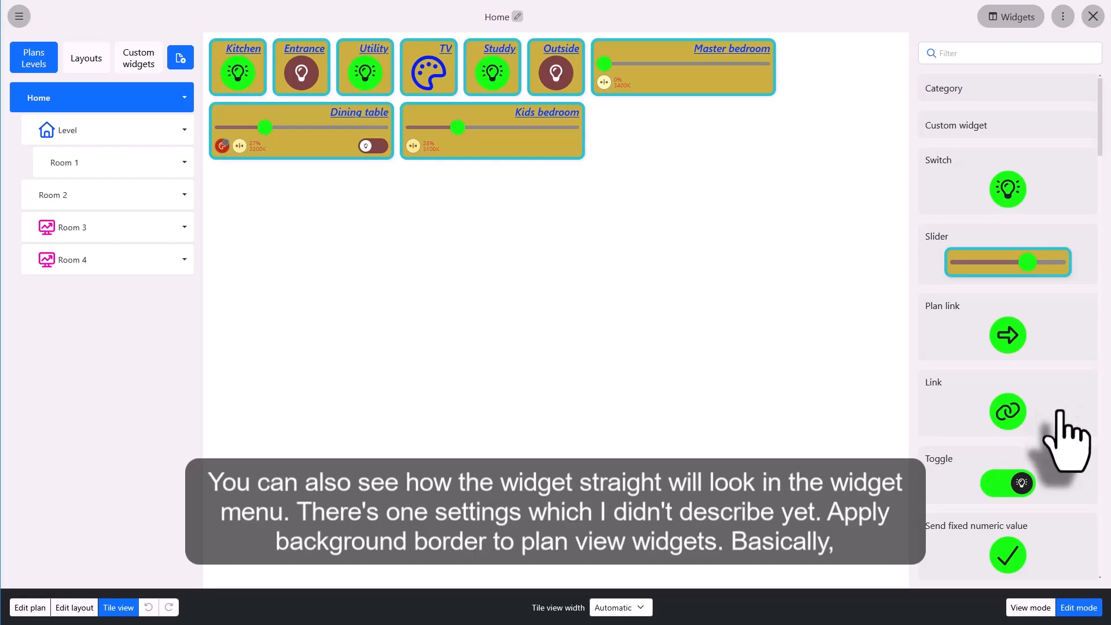
scroll(1059, 412, down, 15)
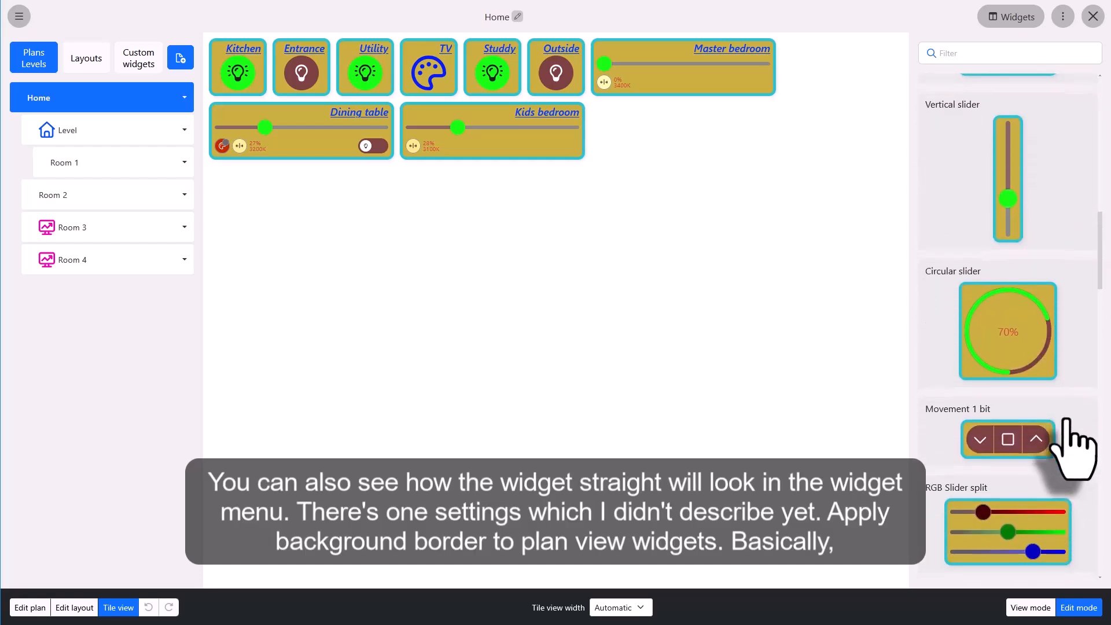
scroll(1075, 446, down, 5)
scroll(1076, 446, up, 6)
Step: In the Home plan's editing view, disable compact mode for the light widget near the plan's center, save it and shift it slightly left
click(32, 607)
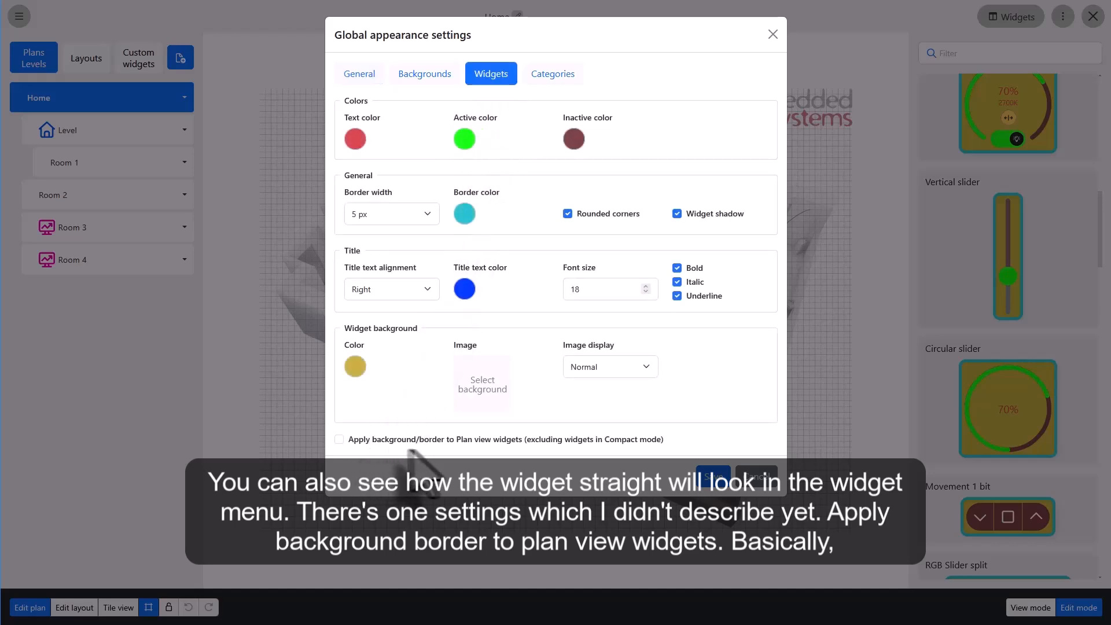
click(772, 35)
click(526, 271)
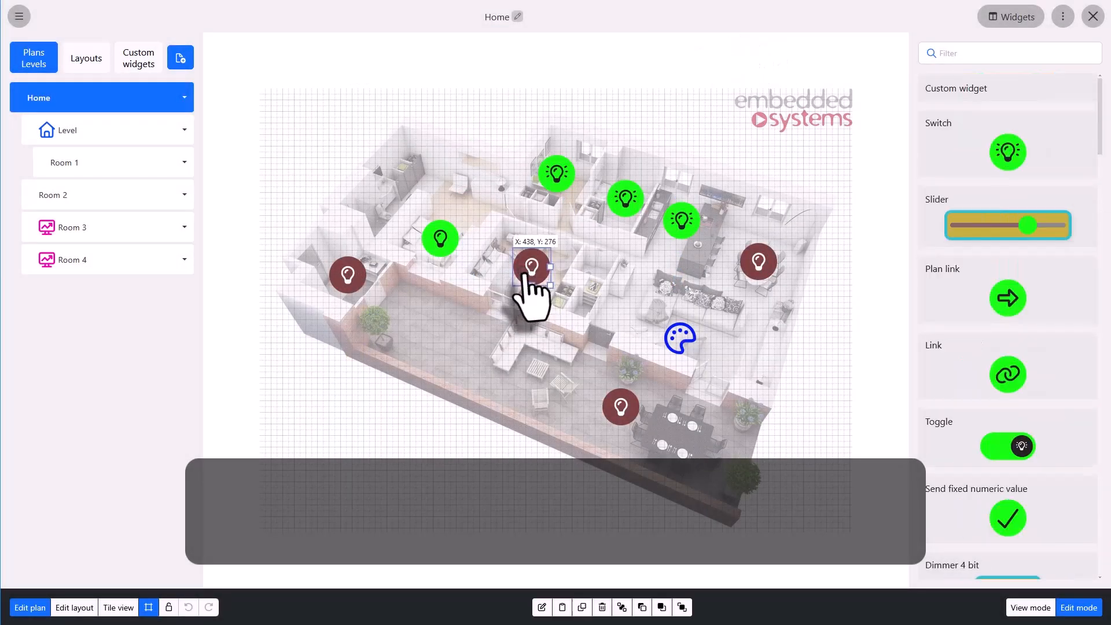
double_click(526, 272)
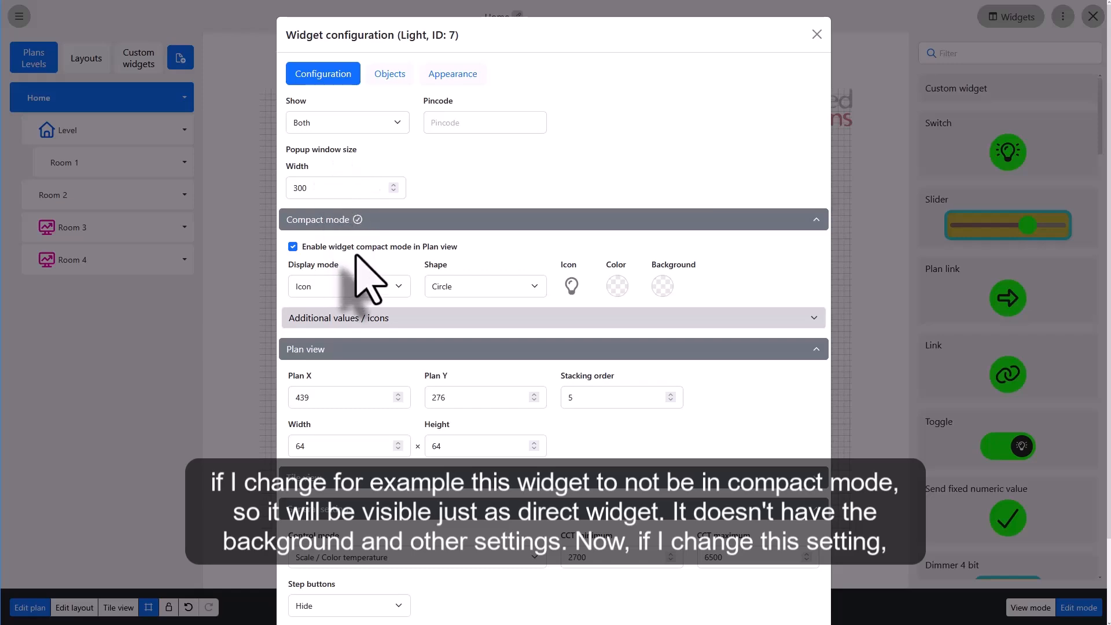
click(303, 248)
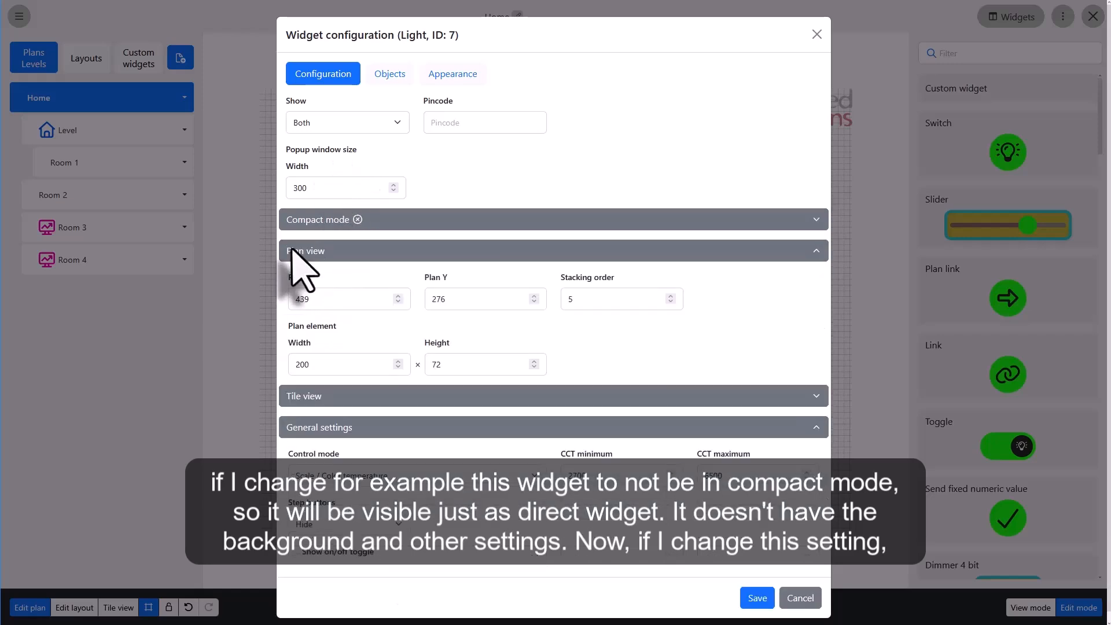
click(757, 596)
mouse_move(561, 275)
mouse_down()
mouse_move(523, 285)
mouse_move(523, 276)
mouse_move(544, 276)
mouse_up()
Step: Enable applying the global background and border to plan view widgets, save it, and compare the Home plan's plan and tile views
click(1062, 16)
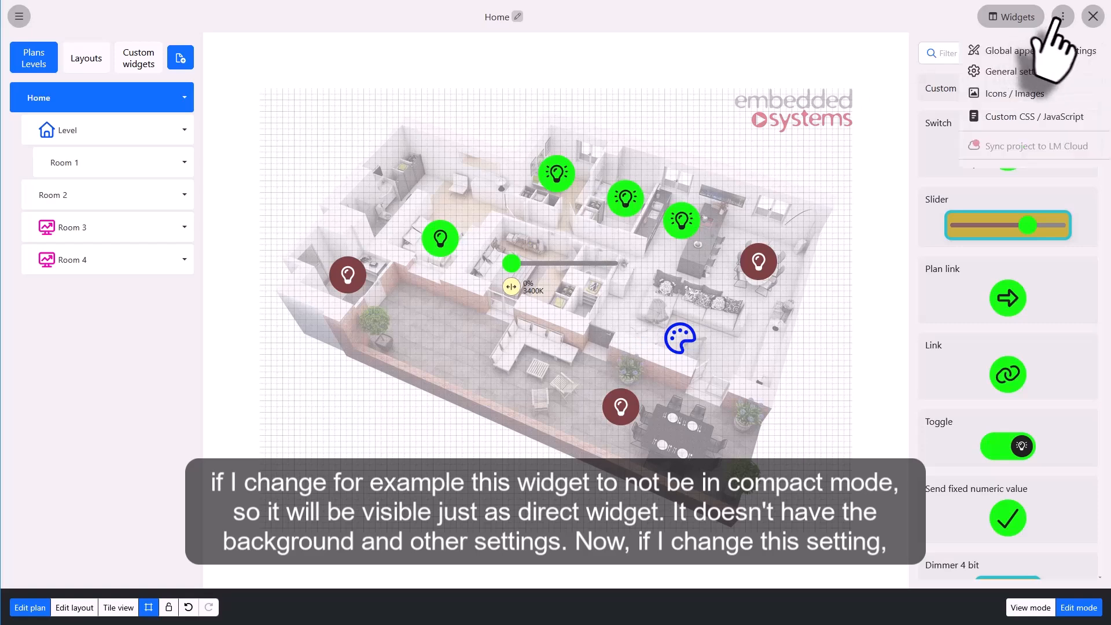
click(1018, 51)
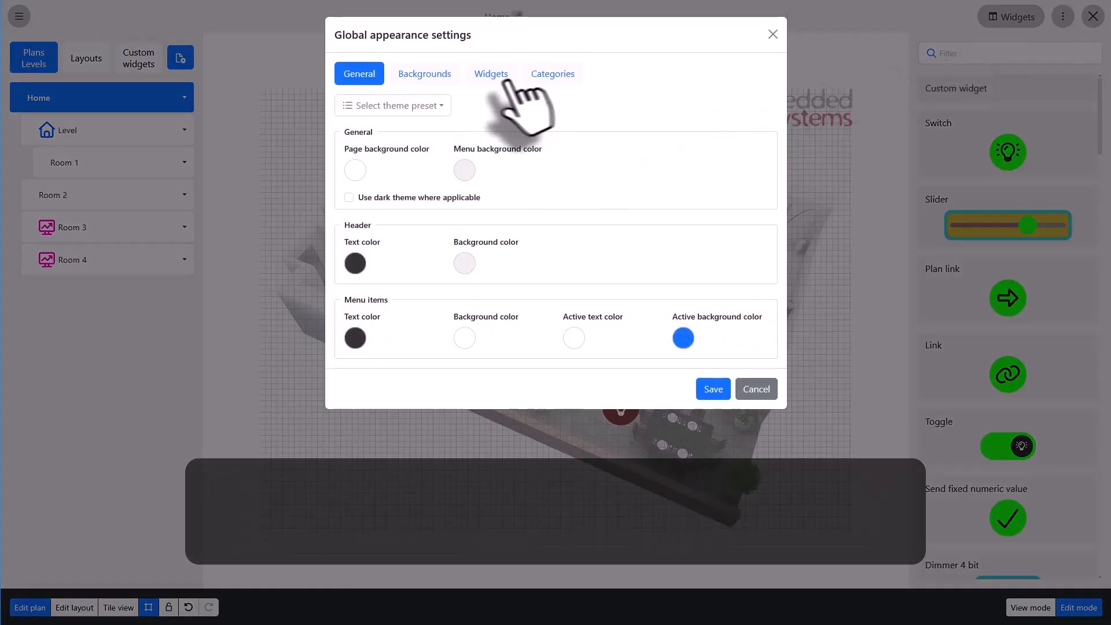
click(491, 74)
click(708, 478)
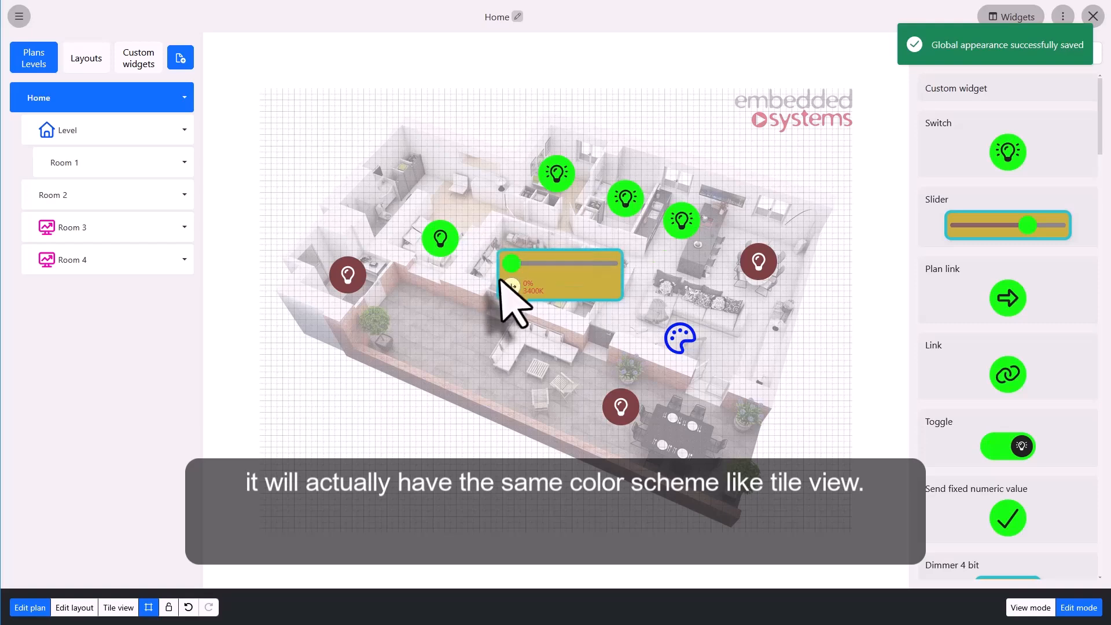
click(114, 607)
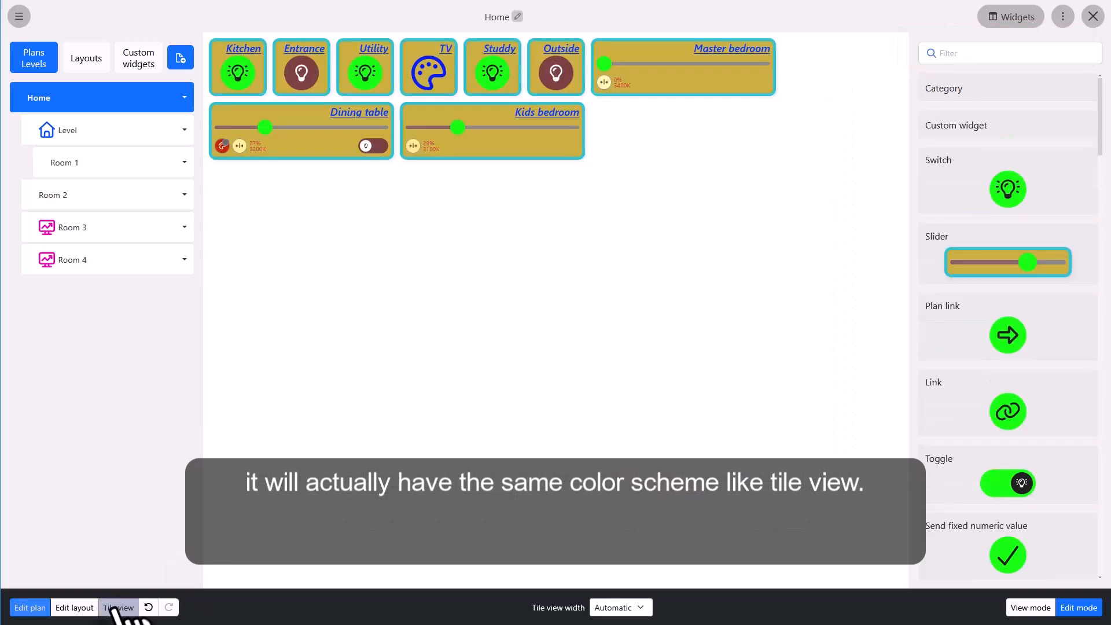
click(36, 606)
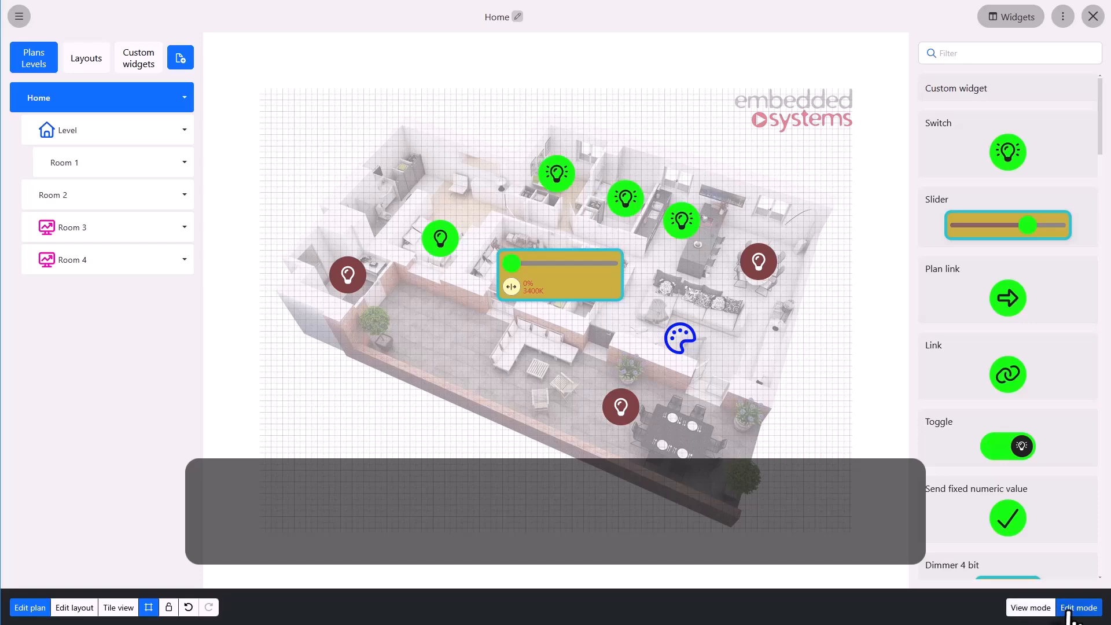
Step: Re-enable compact mode for the light widget near the Home plan's center and save its configuration
double_click(550, 289)
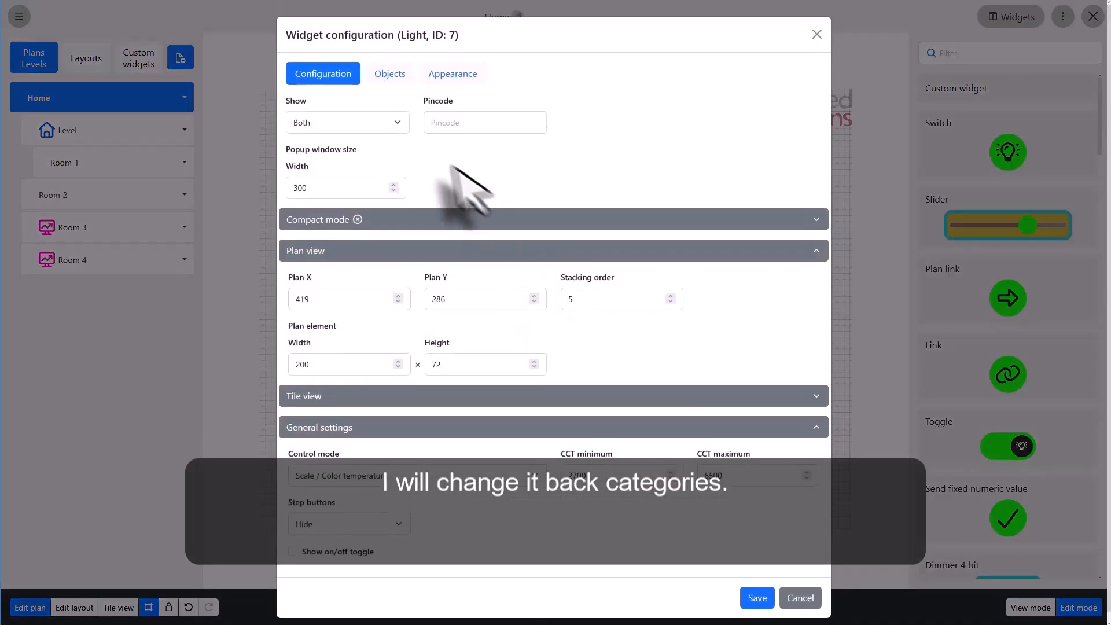
click(400, 220)
scroll(746, 595, down, 2)
click(749, 594)
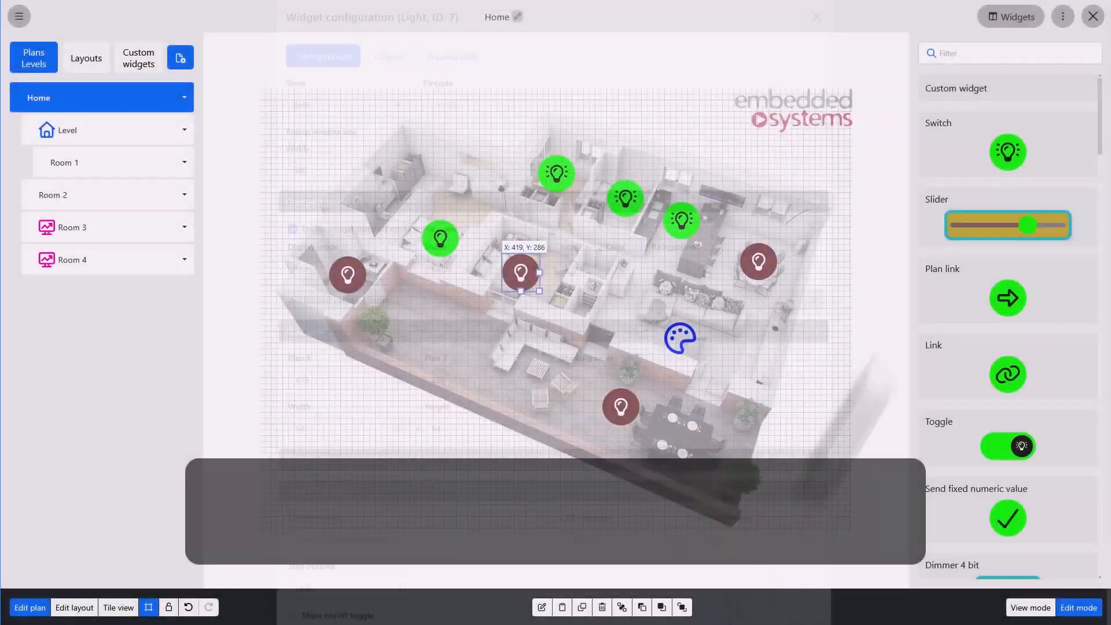
Step: Disable applying the background and border to plan view widgets, view the category appearance options, and save the global appearance
click(1062, 17)
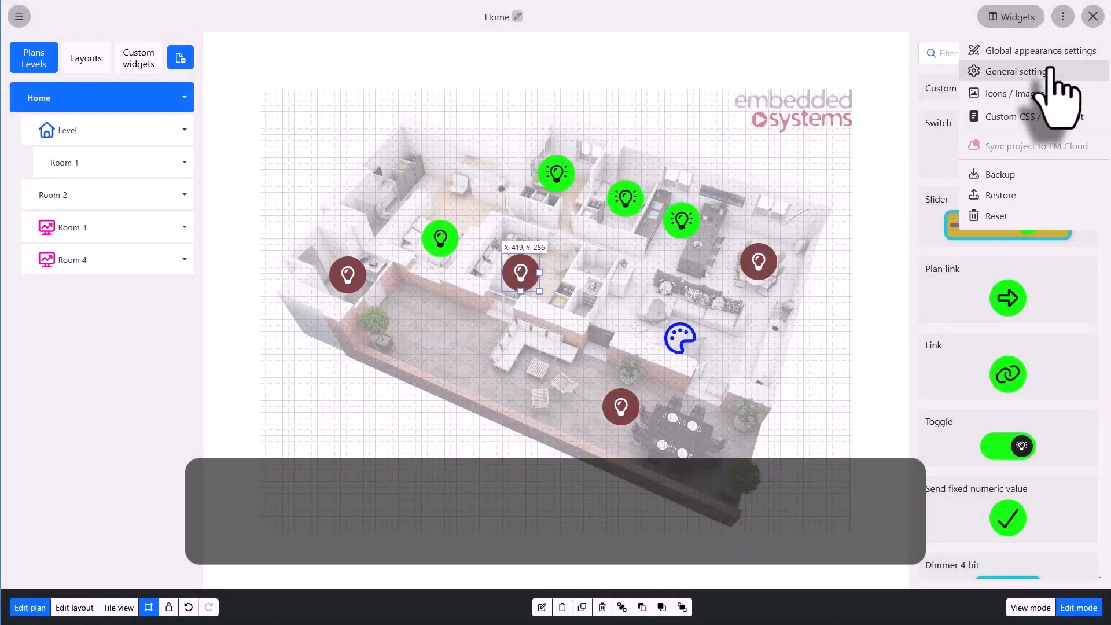
click(1041, 51)
click(491, 74)
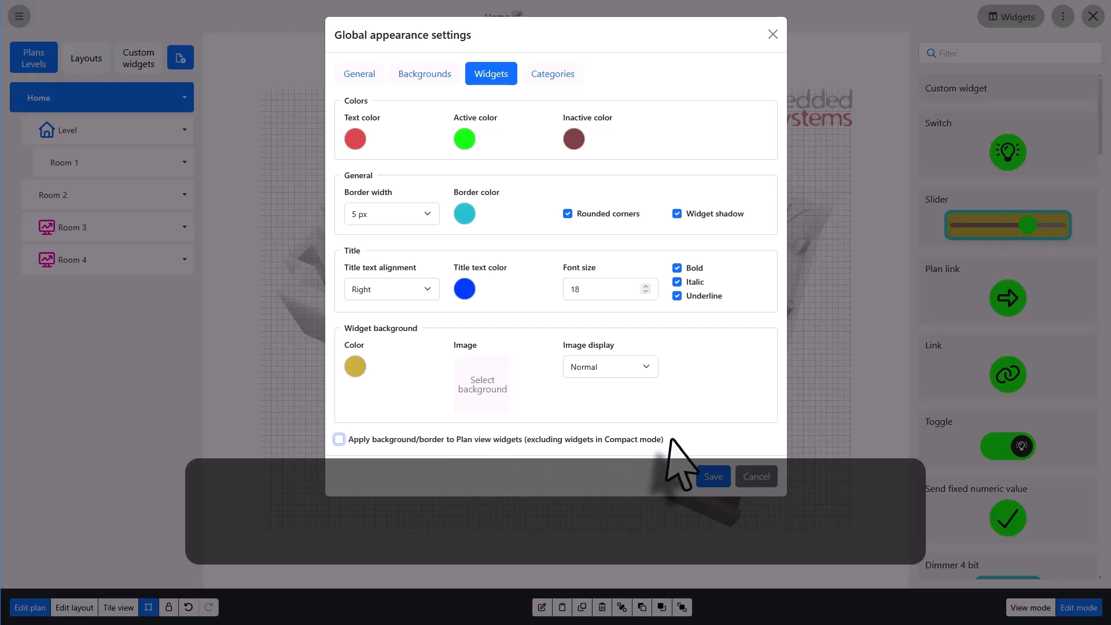
click(572, 86)
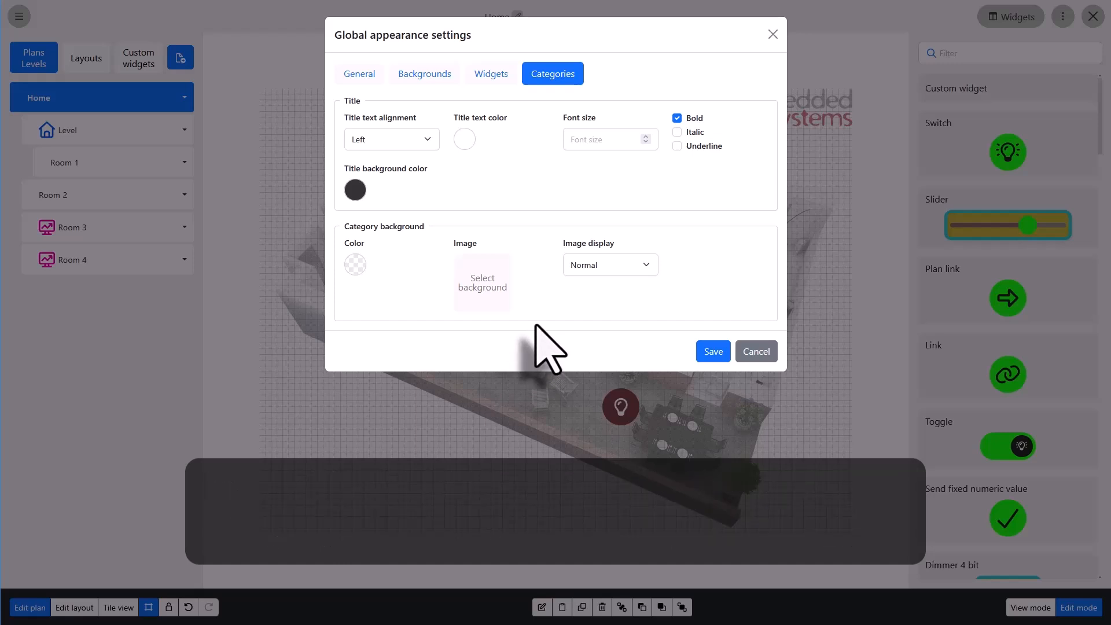
click(715, 355)
Step: Set the visualization's view mode to Plan view only in the general settings and save
click(1062, 16)
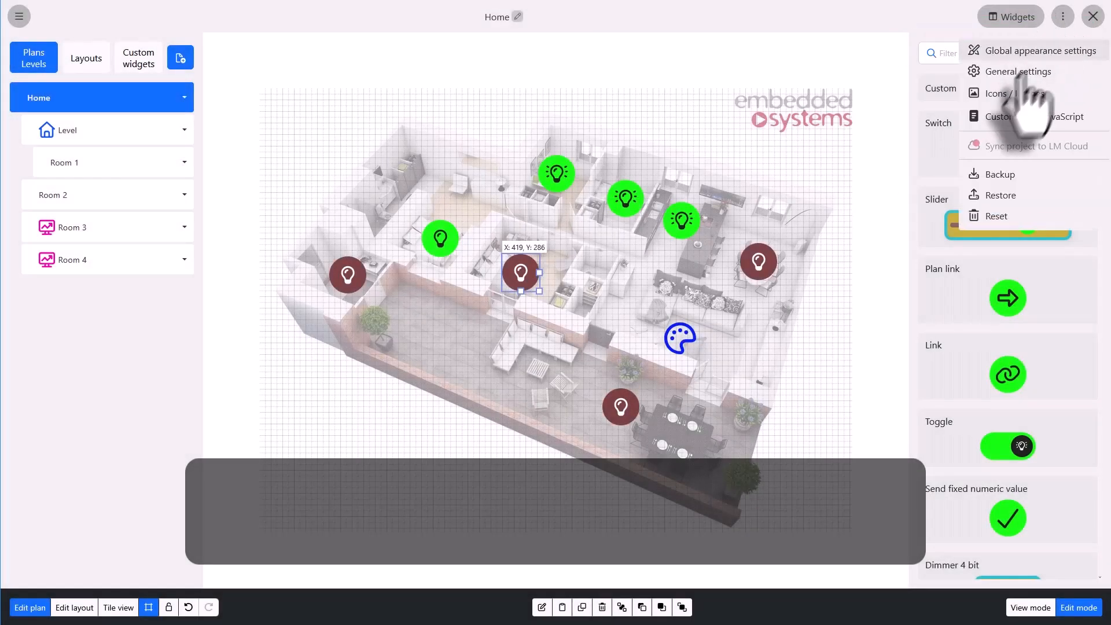
click(1066, 71)
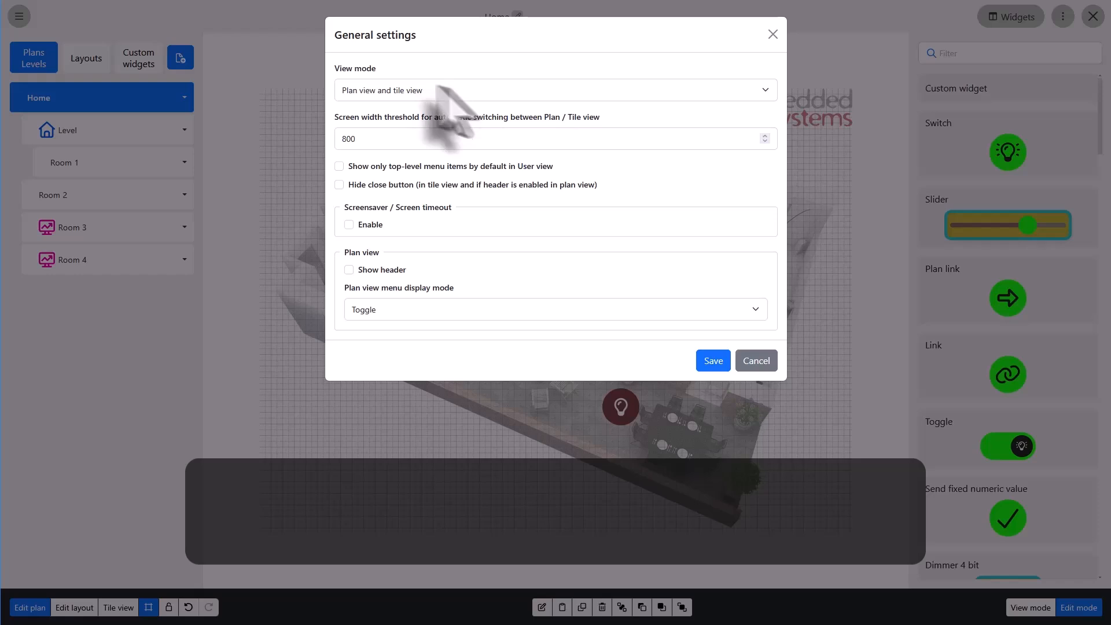
click(468, 92)
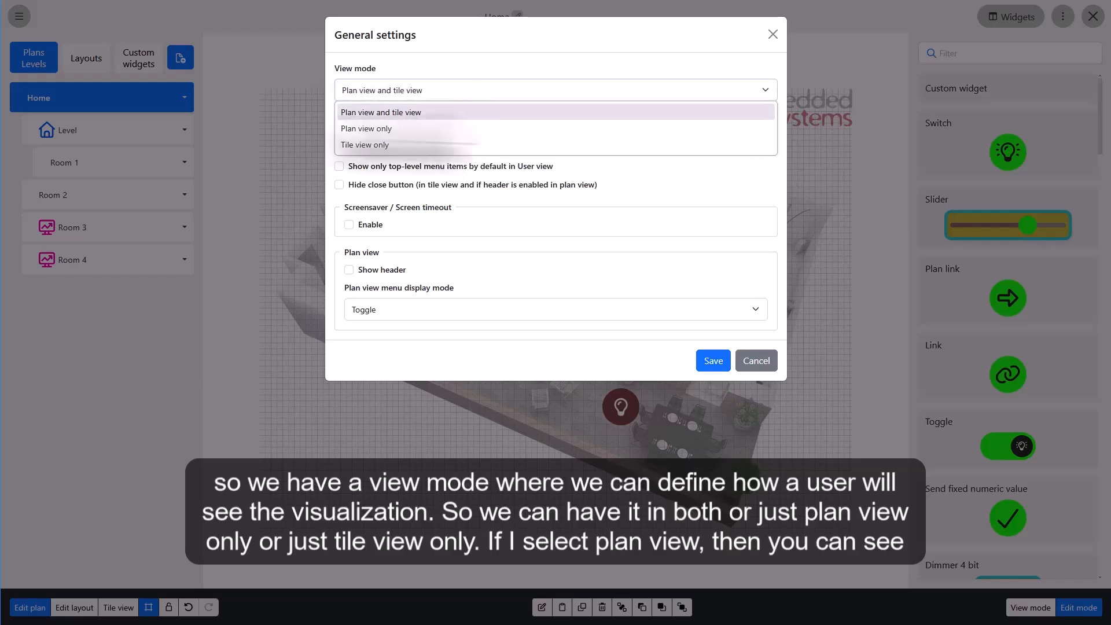
click(395, 130)
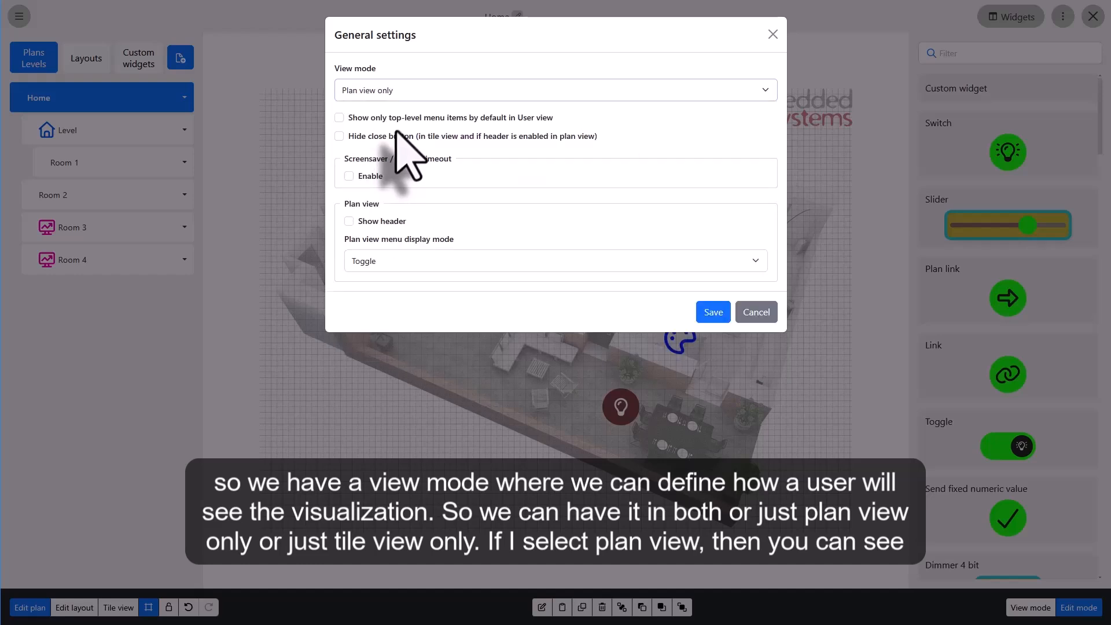
click(714, 313)
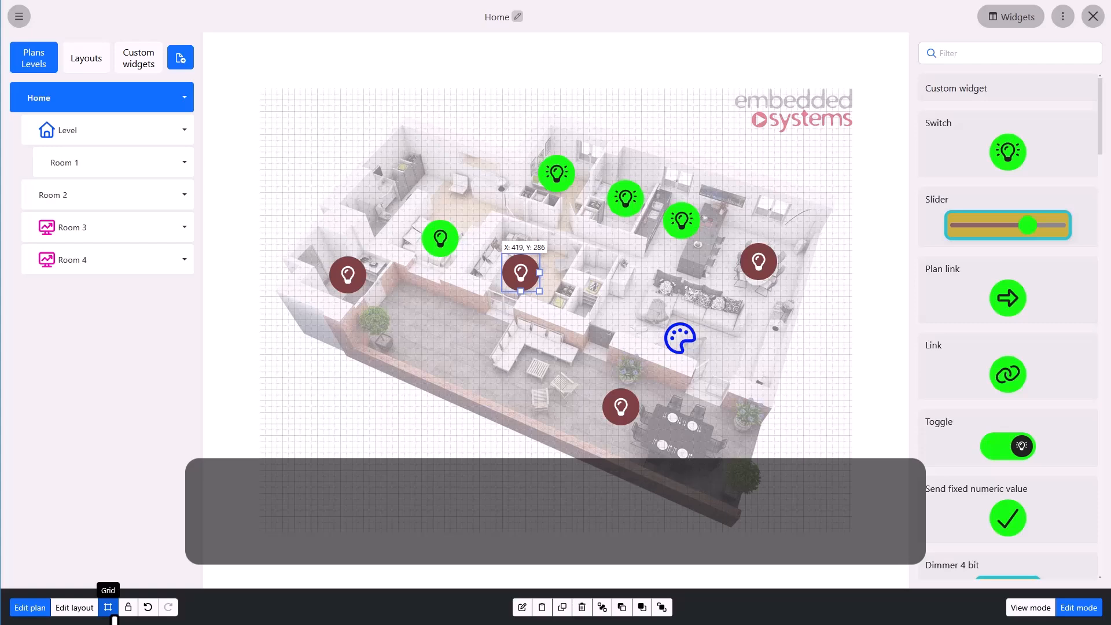
Step: Set the visualization's view mode to Tile view only in the general settings and save
click(1062, 17)
click(1035, 73)
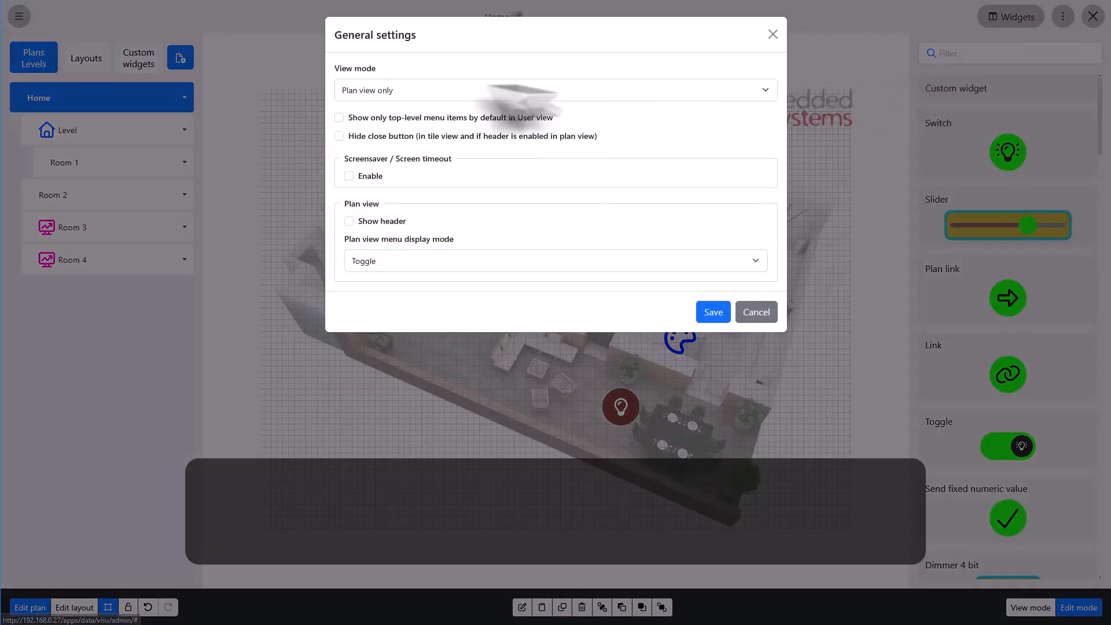
click(428, 91)
click(408, 145)
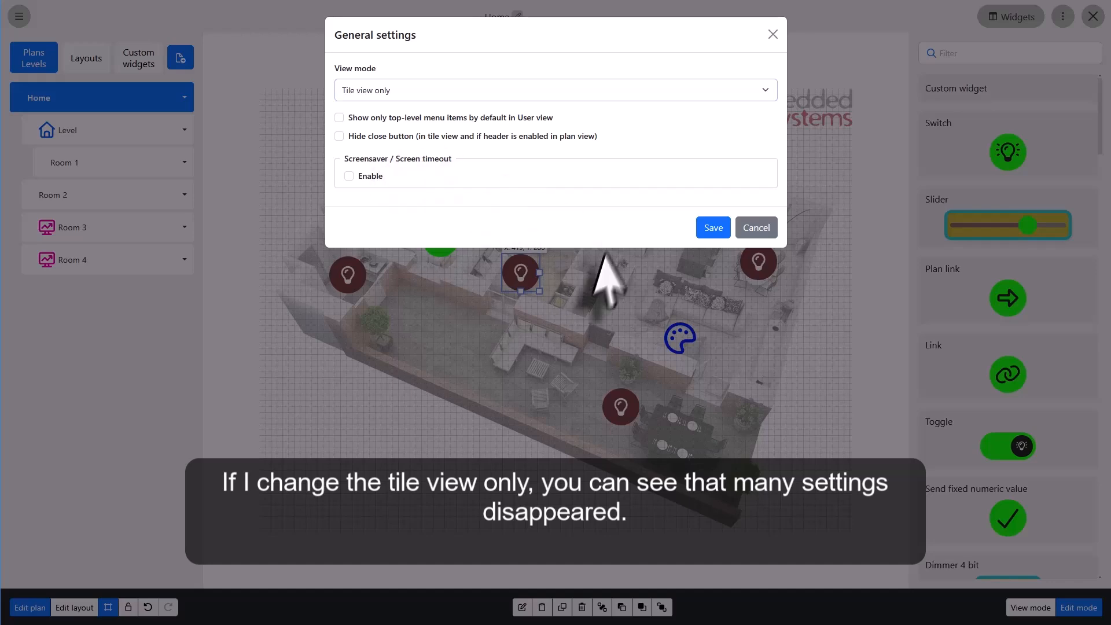
click(708, 228)
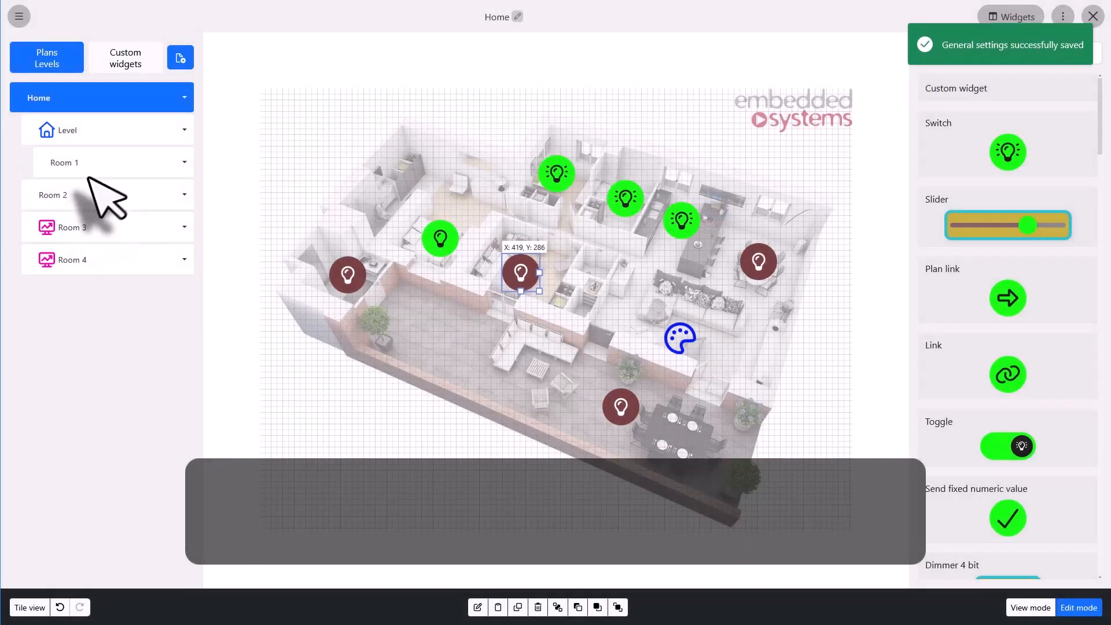
Step: Show the Home plan in tile view and check the editor's plan list with only tile view allowed
click(75, 162)
click(89, 98)
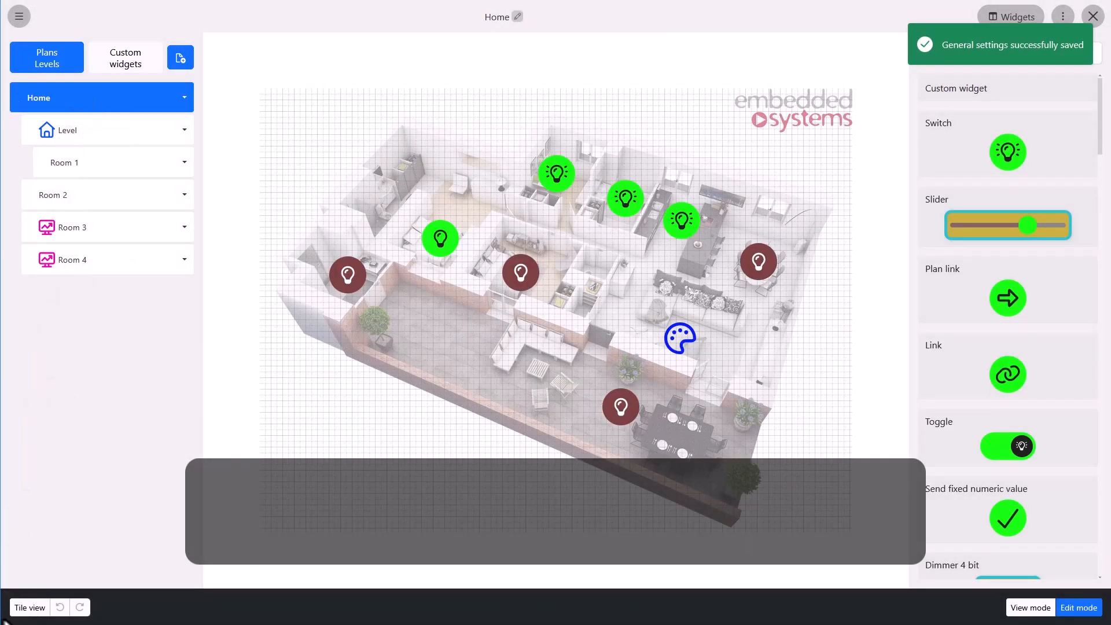
click(20, 608)
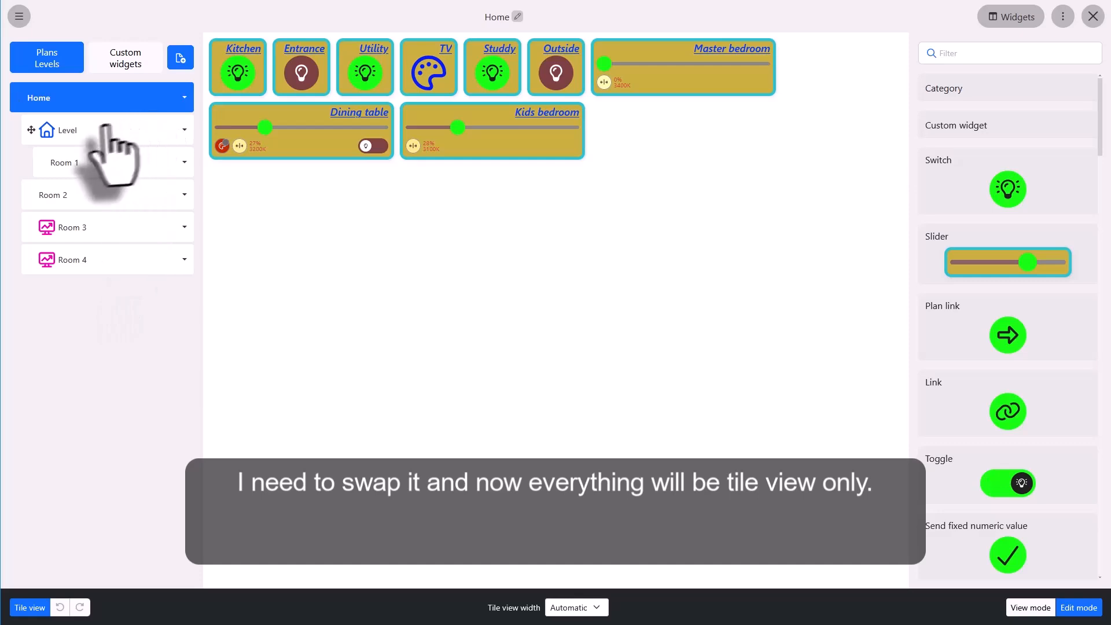
click(113, 162)
click(116, 195)
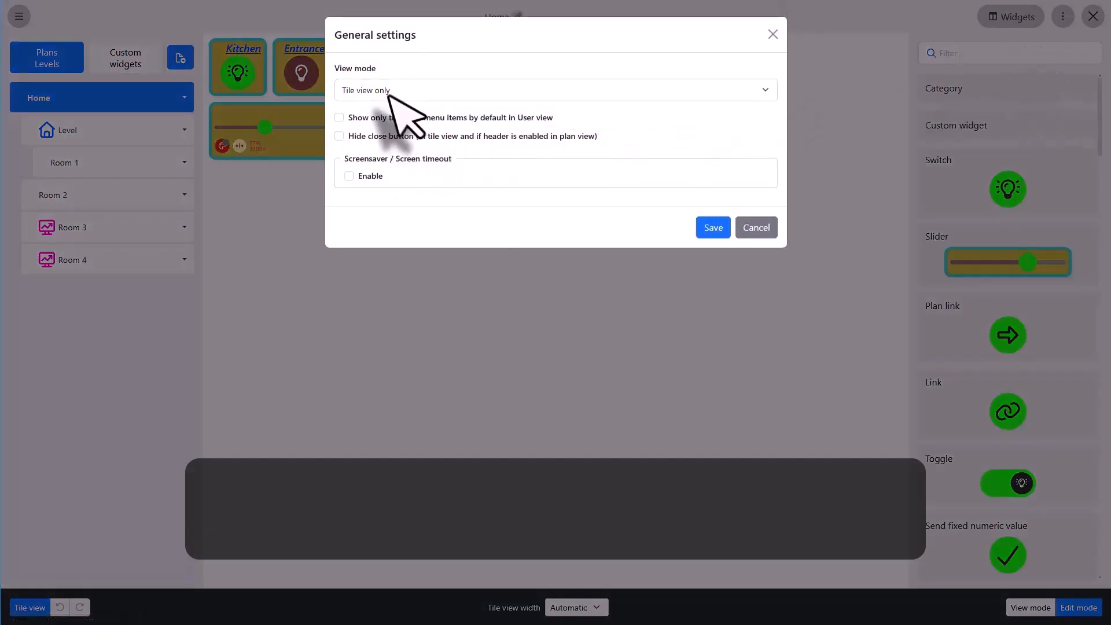
Step: Set the general view mode back to Plan view and tile view and save the settings
click(431, 90)
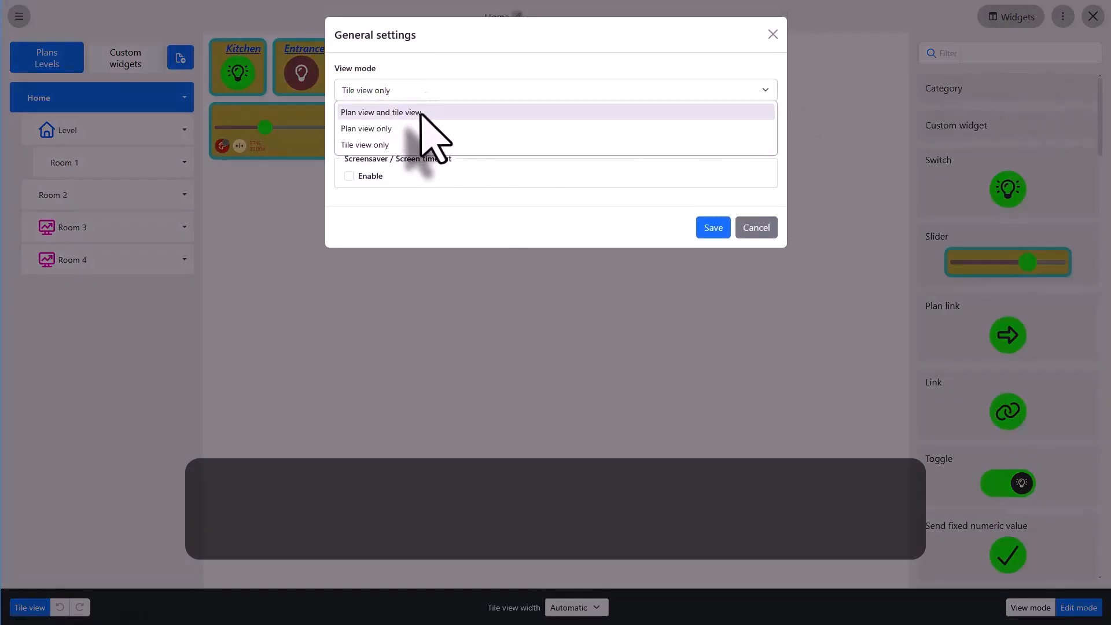
click(426, 112)
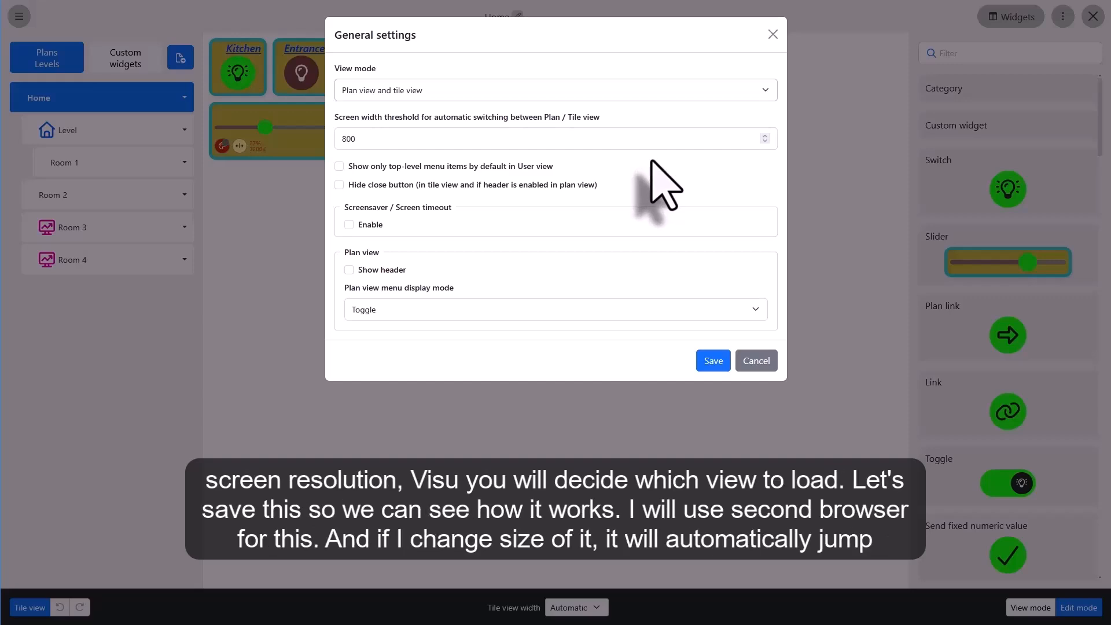
click(712, 362)
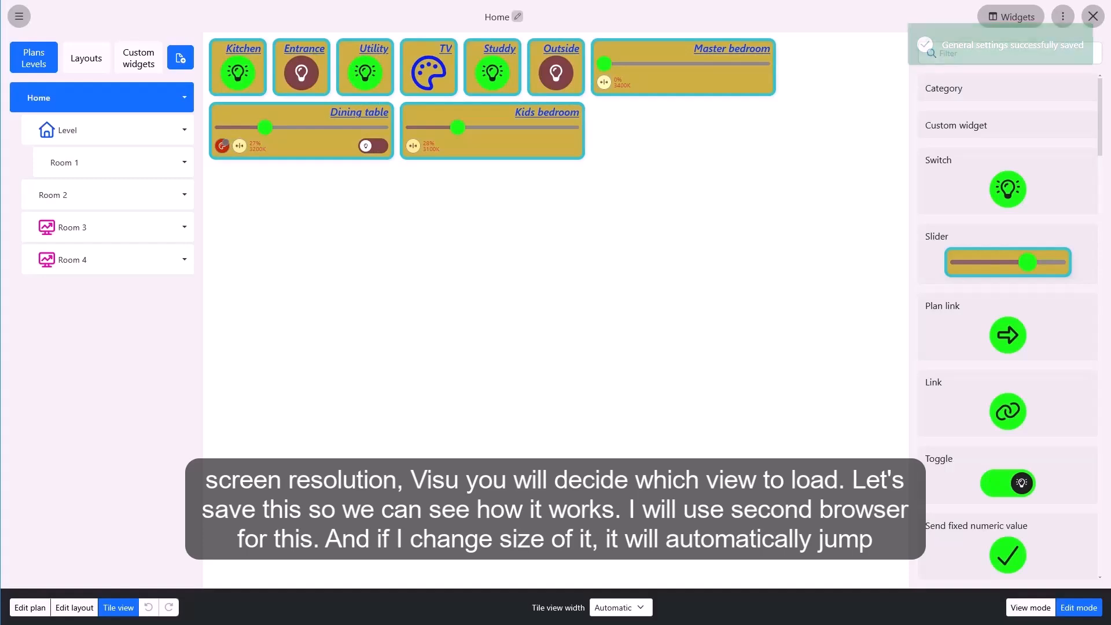
Step: Switch to the second browser window and resize its width to test the automatic switching between plan and tile view
key(alt+Tab)
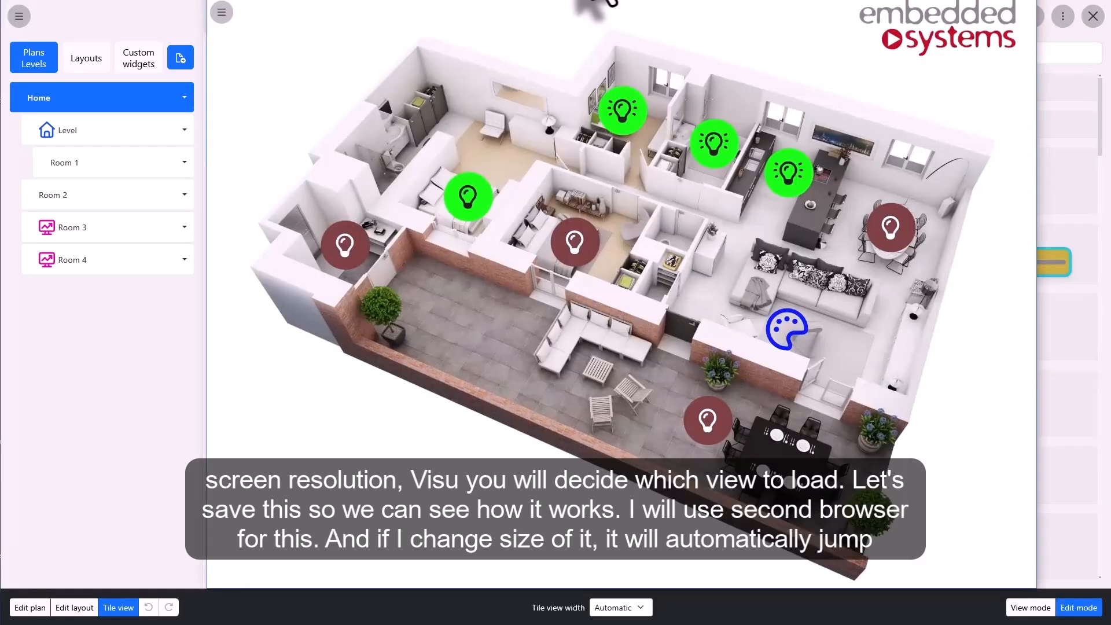
drag(1045, 310, 1003, 394)
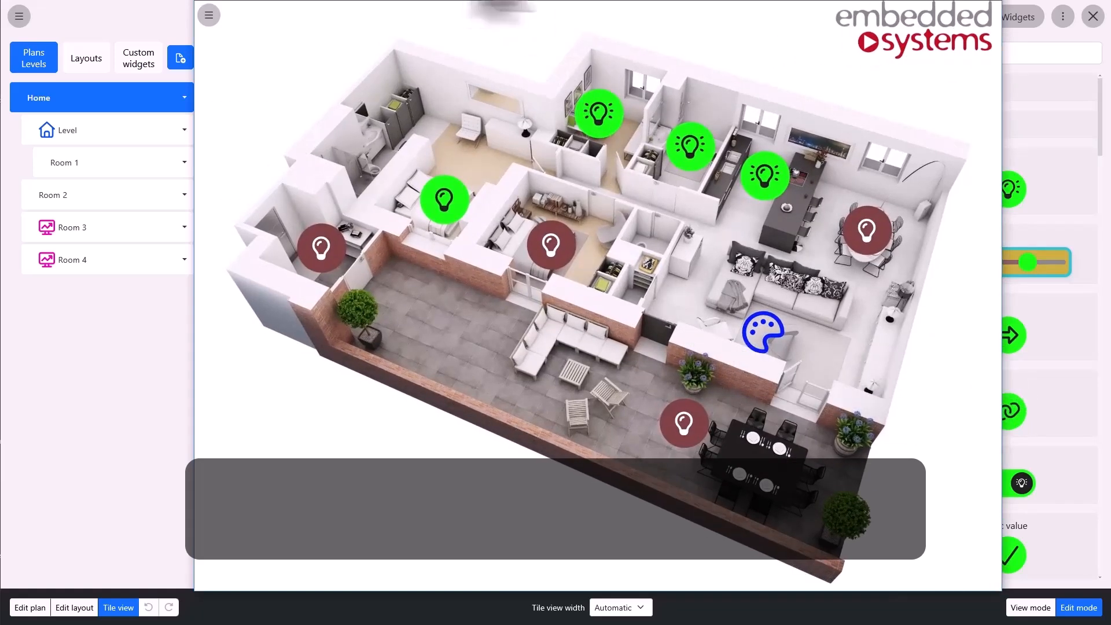
drag(502, 9, 1110, 35)
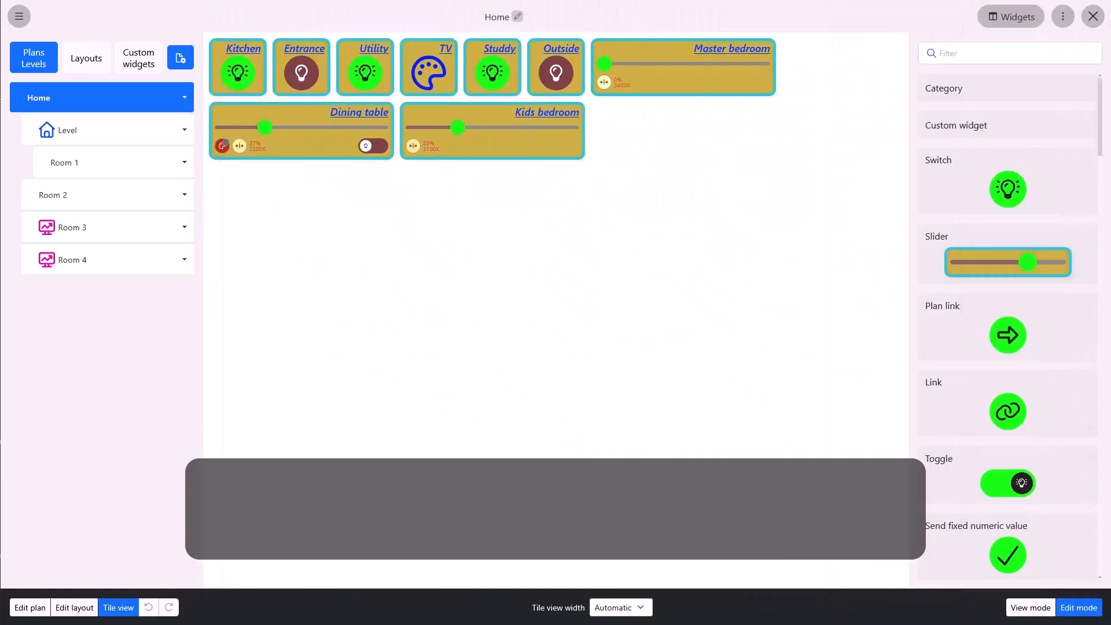
Step: Enable showing only top-level menu items by default in User view and save the general settings
click(1062, 16)
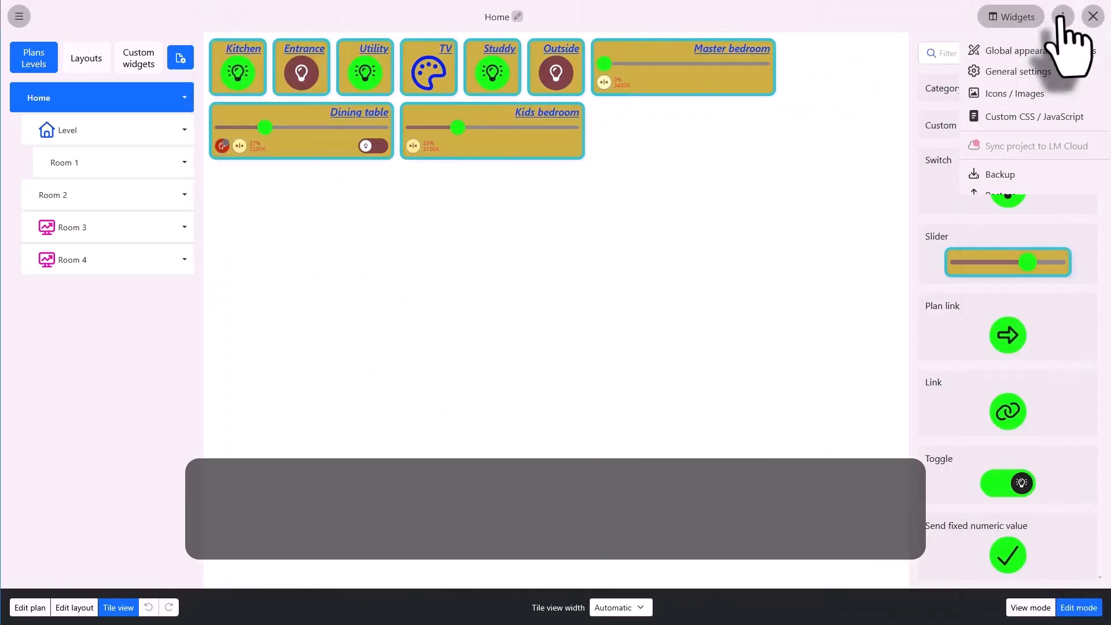
click(1036, 78)
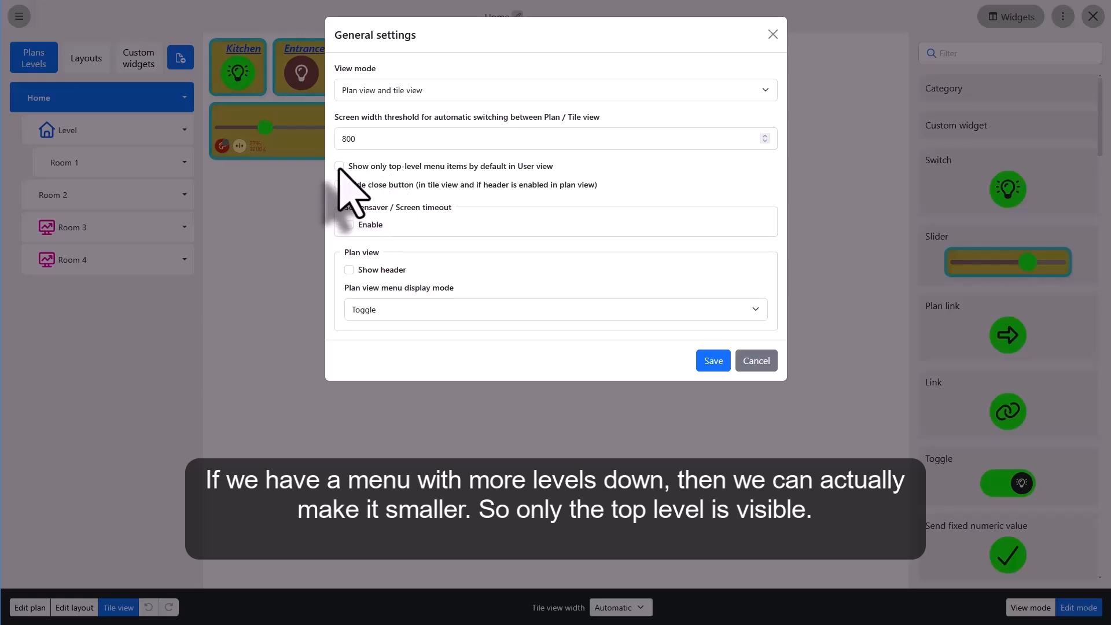
click(709, 364)
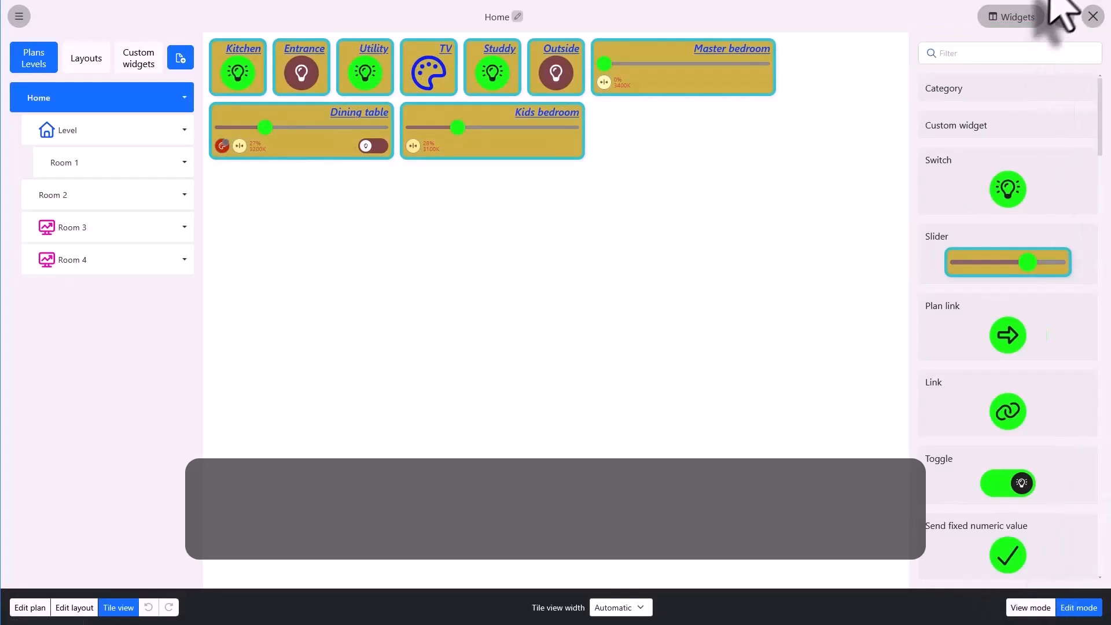
Step: Leave the editor, open the Visu user view and expand the Home and Level entries in its plan menu
click(1092, 16)
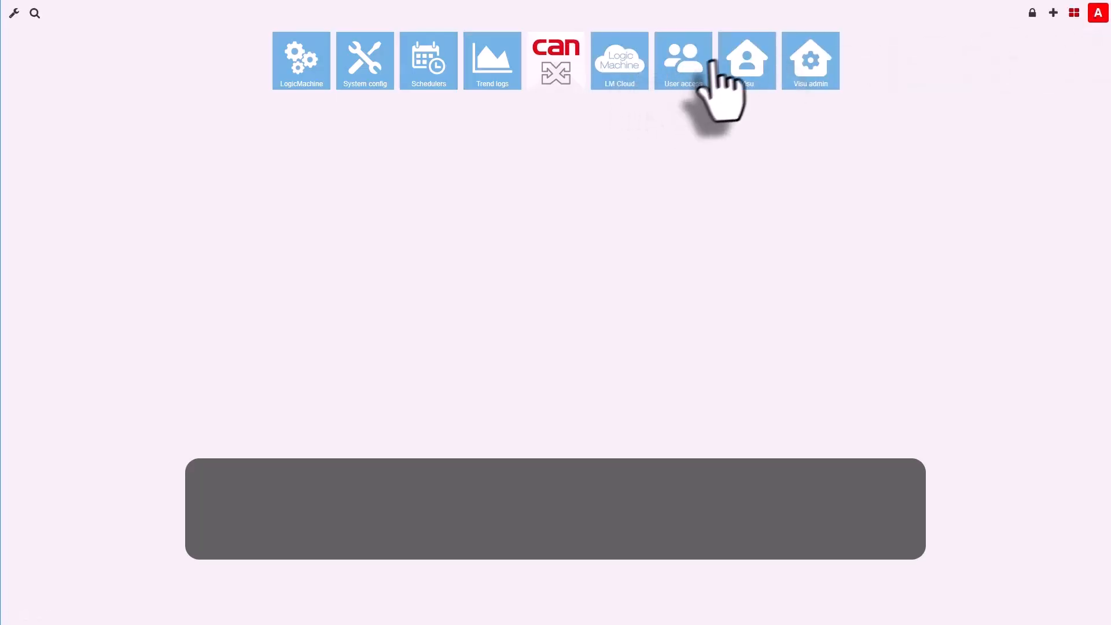
click(739, 62)
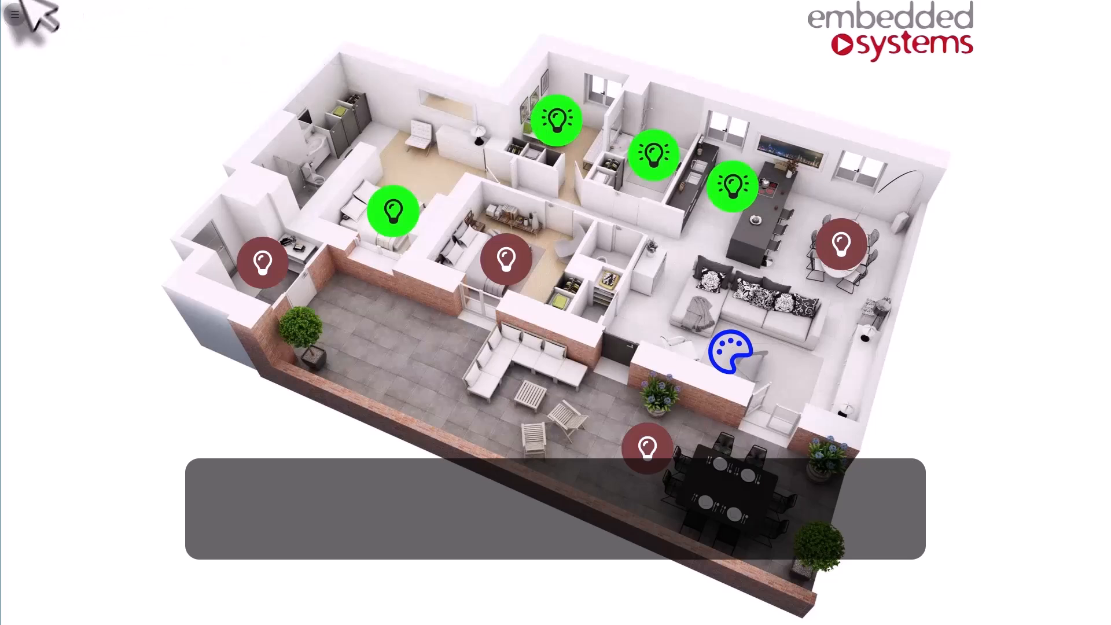
click(15, 14)
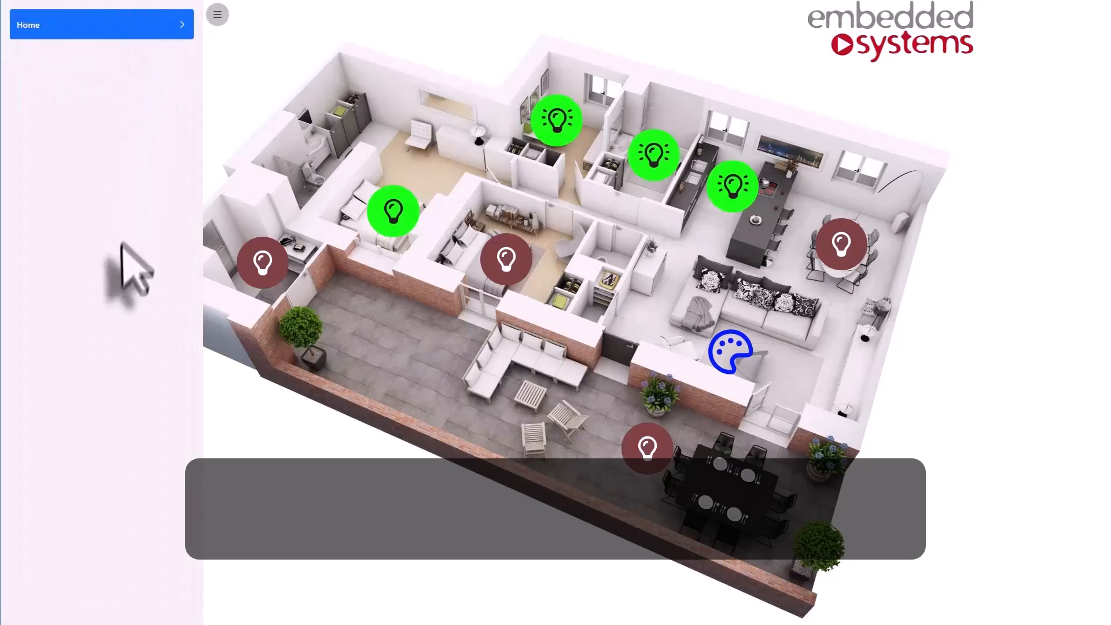
click(217, 14)
click(182, 26)
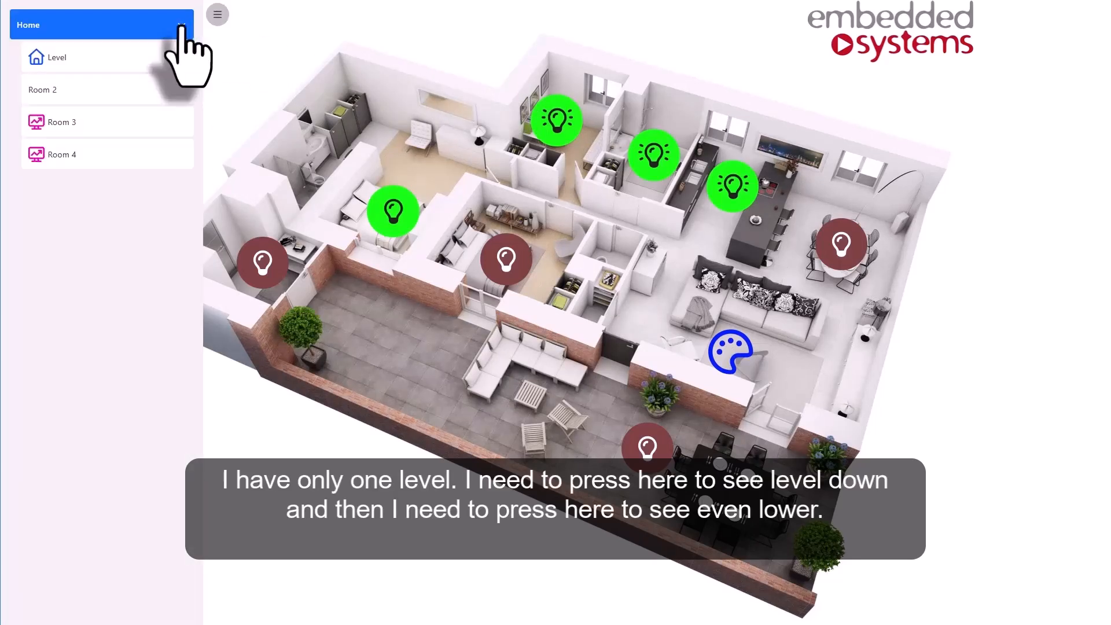
click(181, 57)
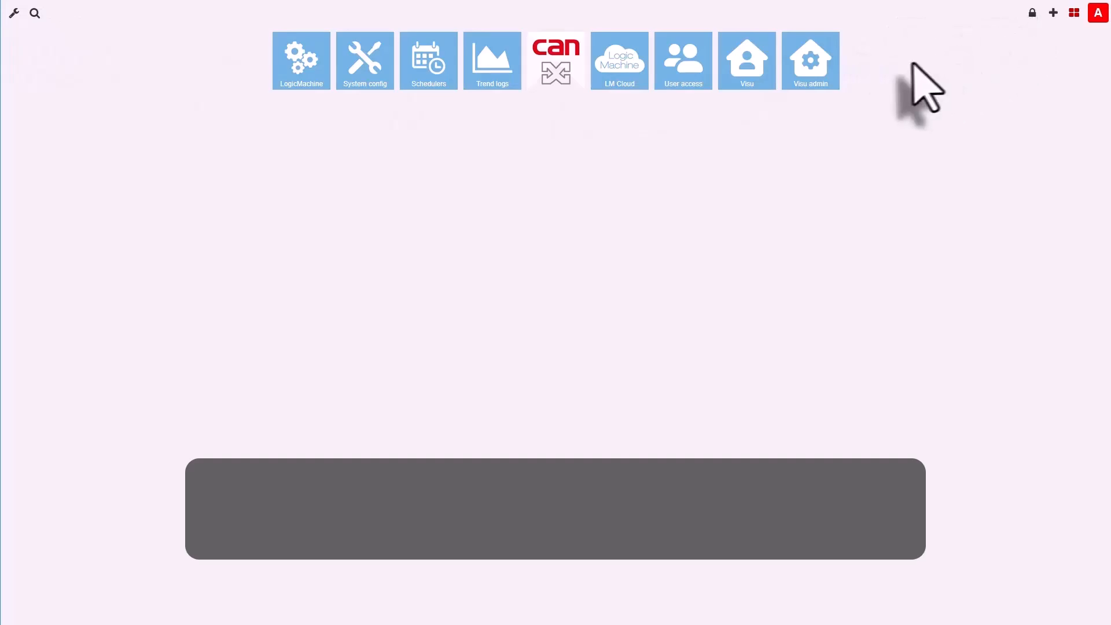
Step: In the Visu admin general settings, disable showing only top-level menu items, and enable hiding the close button and showing the plan view header
click(807, 75)
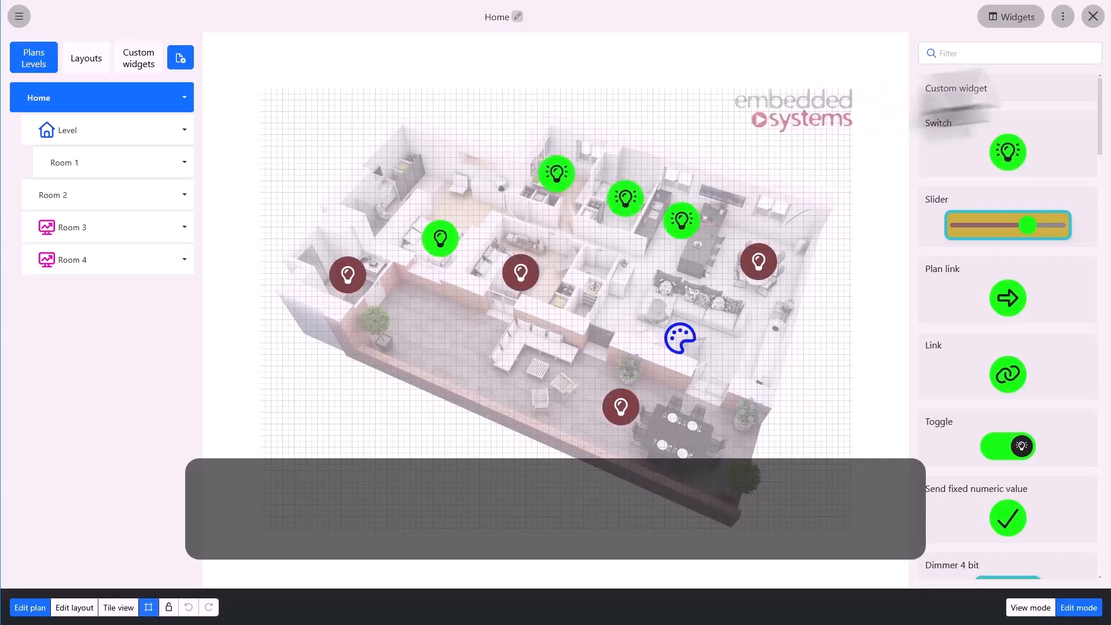
click(1062, 16)
click(1059, 70)
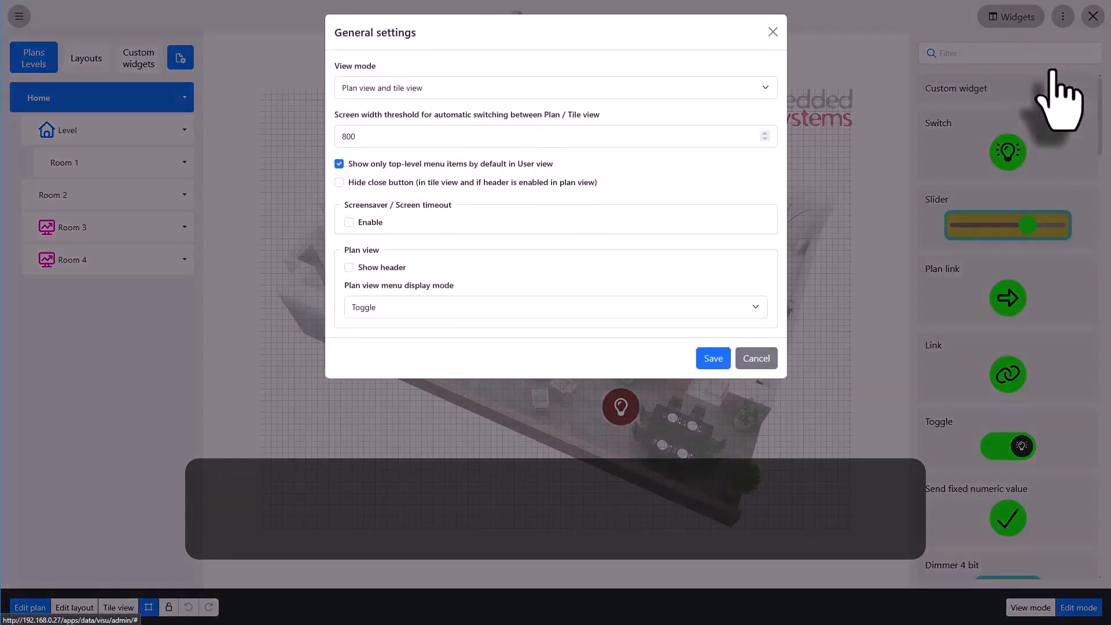
click(339, 166)
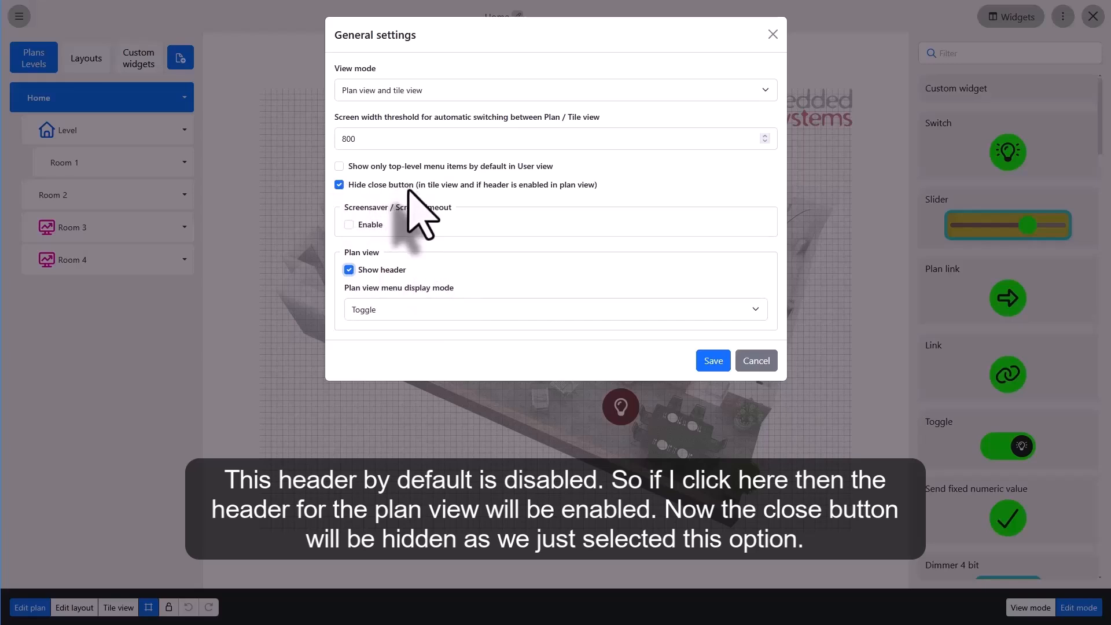
Step: Leave the screensaver disabled, keep the plan view menu display mode at Toggle and save the general settings
click(349, 225)
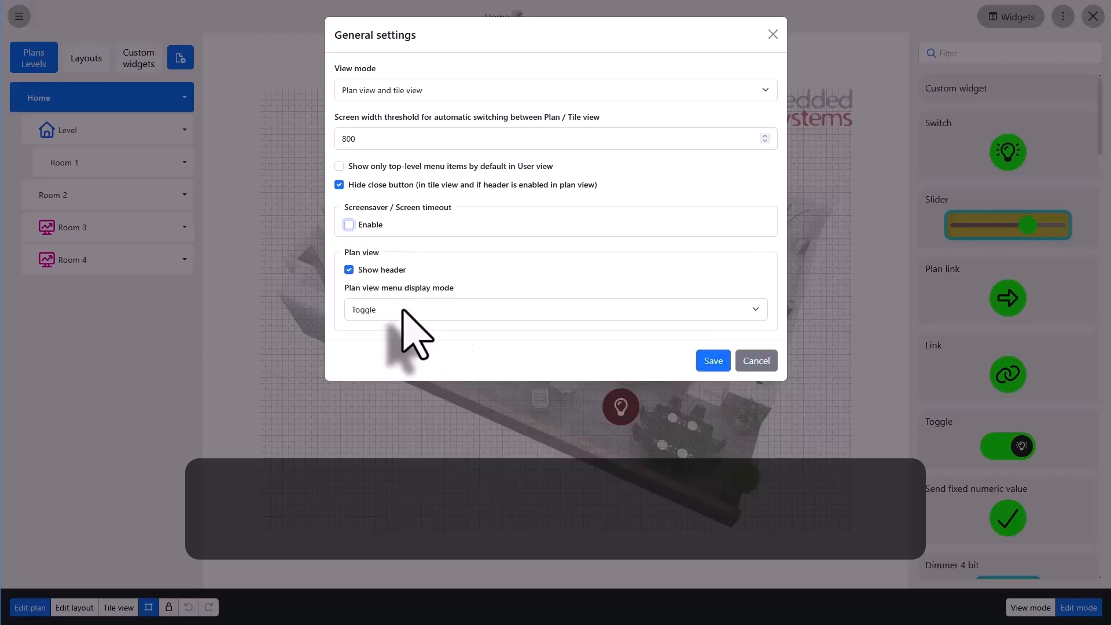
click(412, 310)
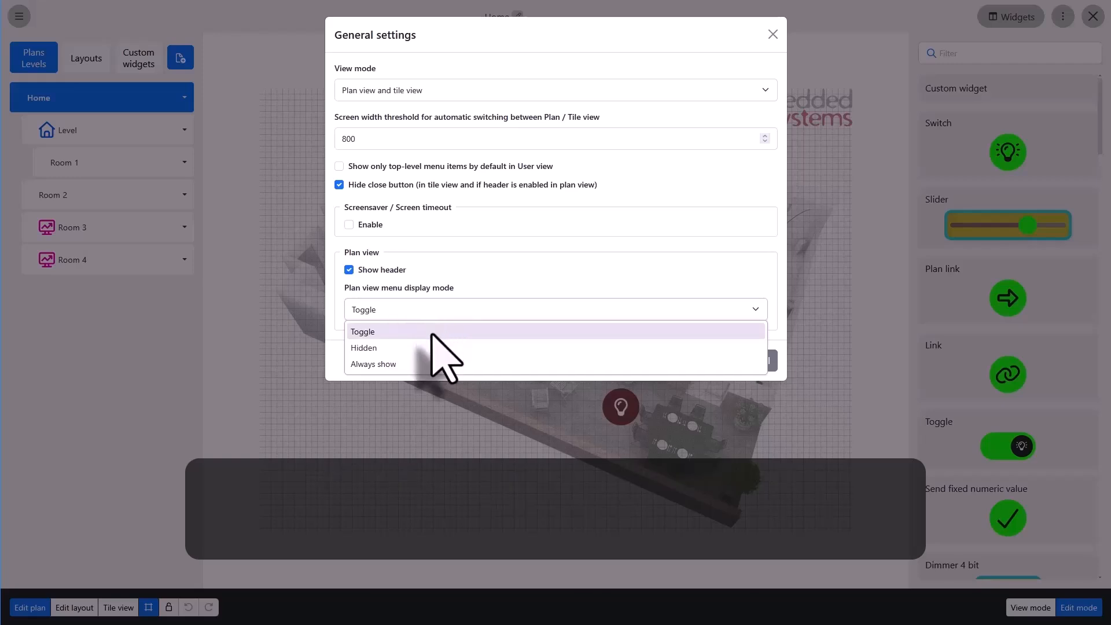
click(389, 310)
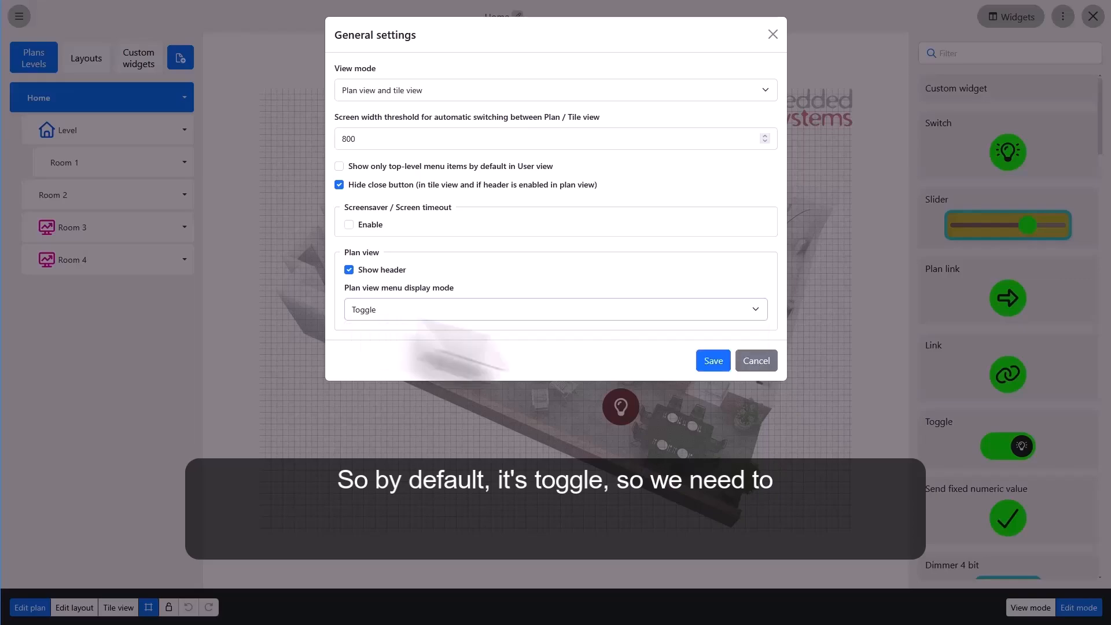
click(708, 361)
Step: Leave the editor, open the Visu user view and select Home in its toggle menu, then return to the start page
click(1092, 16)
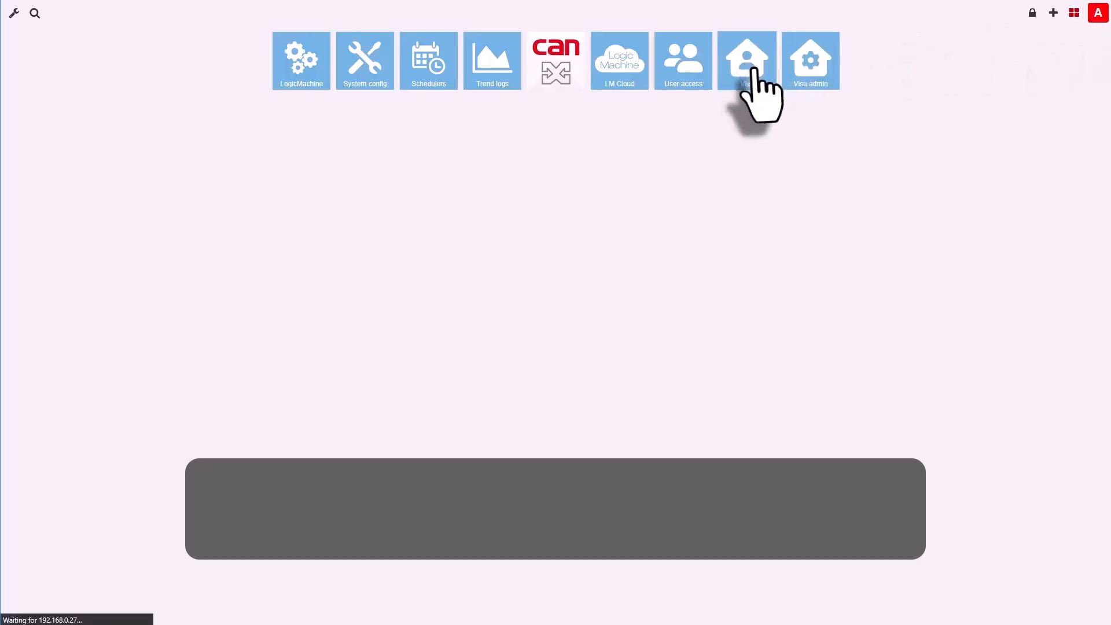
click(744, 64)
click(19, 17)
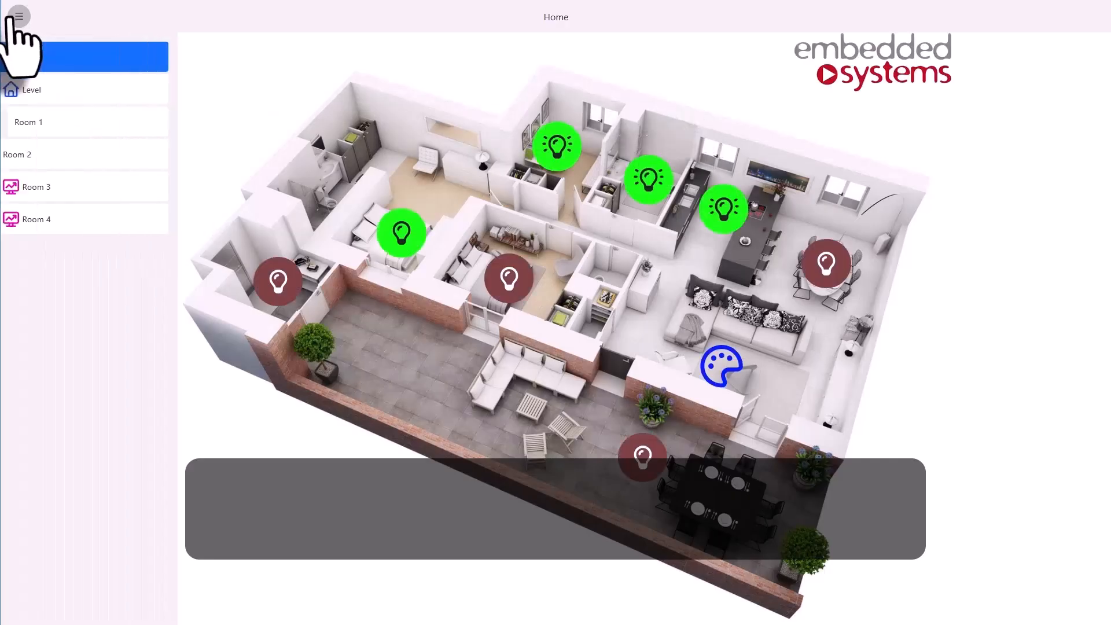
click(71, 64)
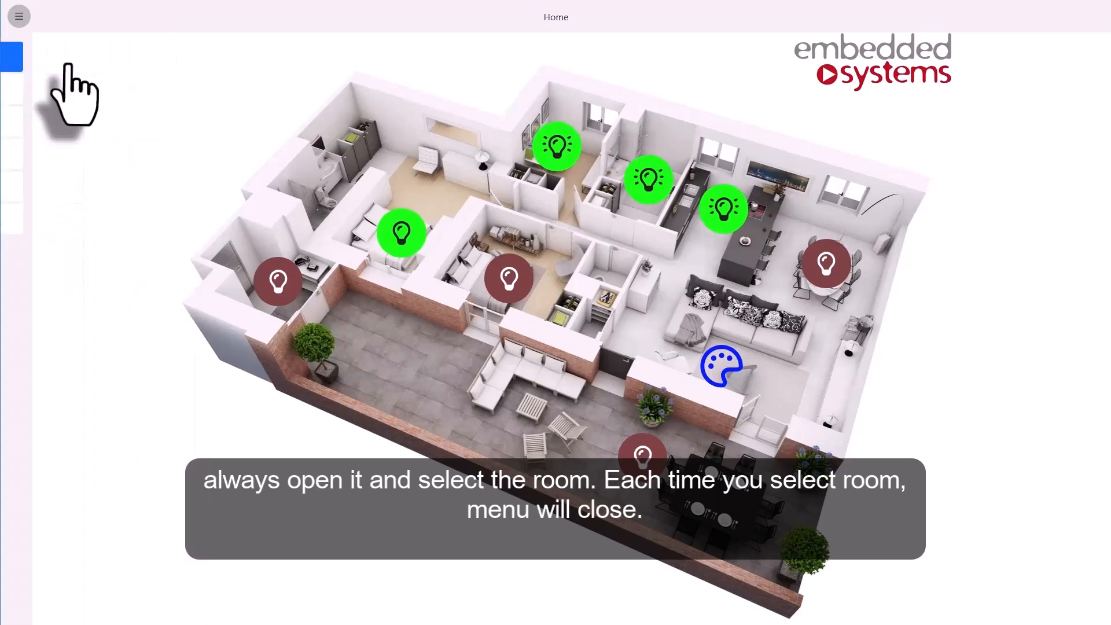
click(914, 85)
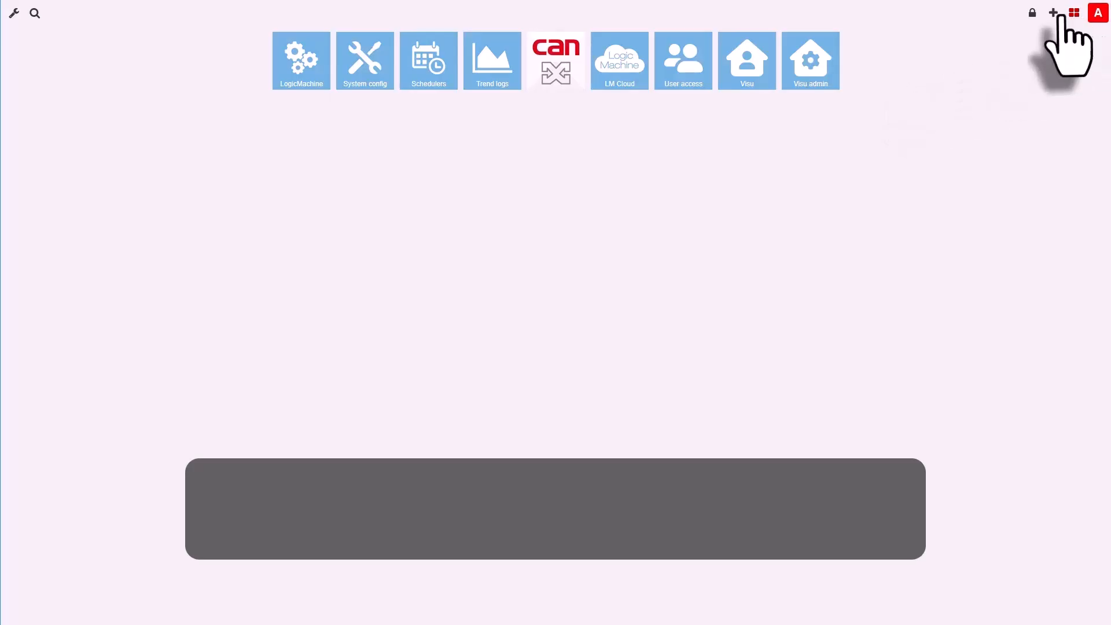
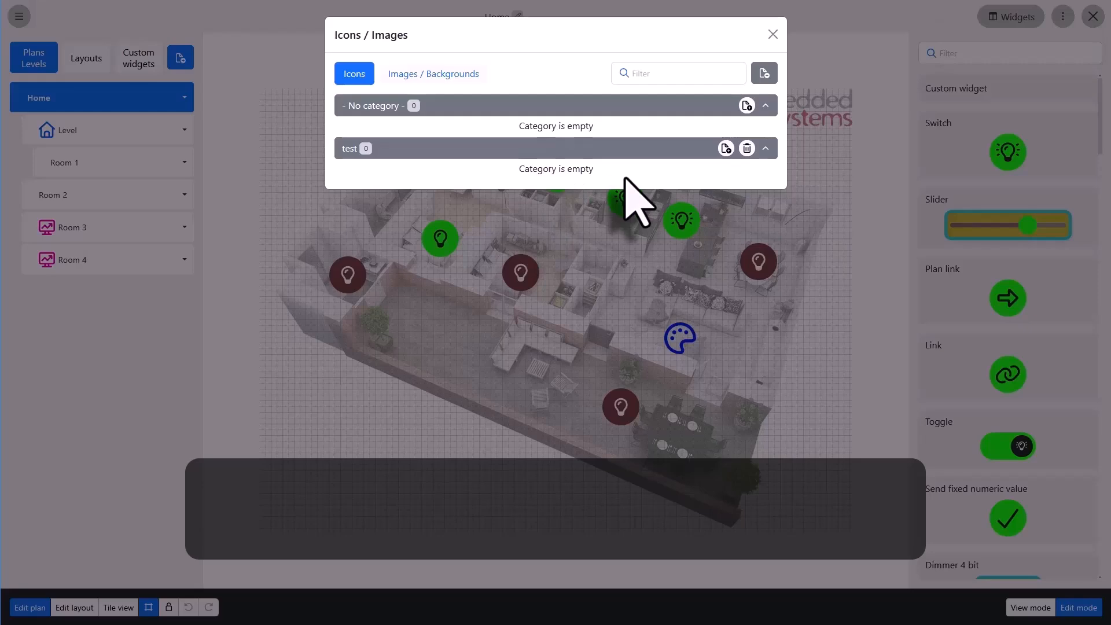
Step: Add the icon archive 550995-home-automation.zip to the test icon category and close the Icons / Images dialog
click(726, 149)
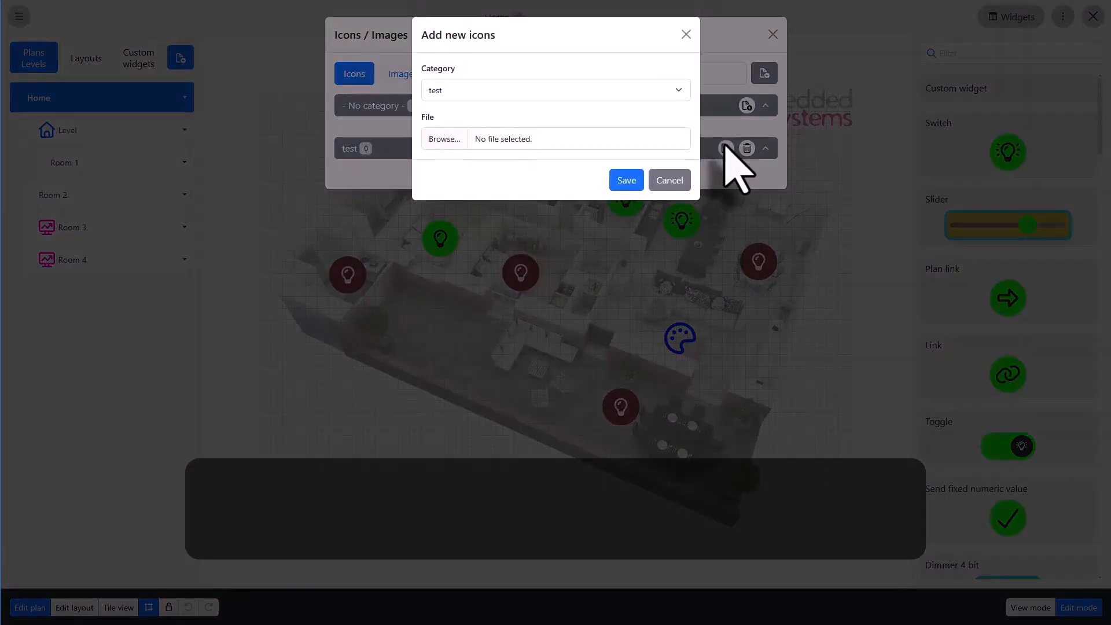
click(443, 139)
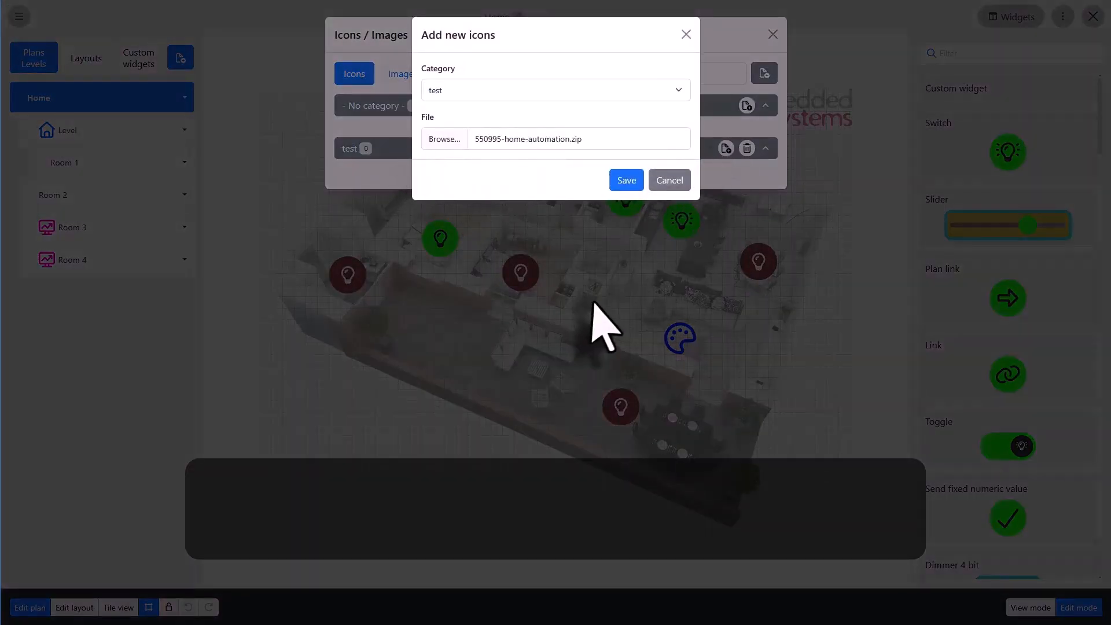
click(625, 180)
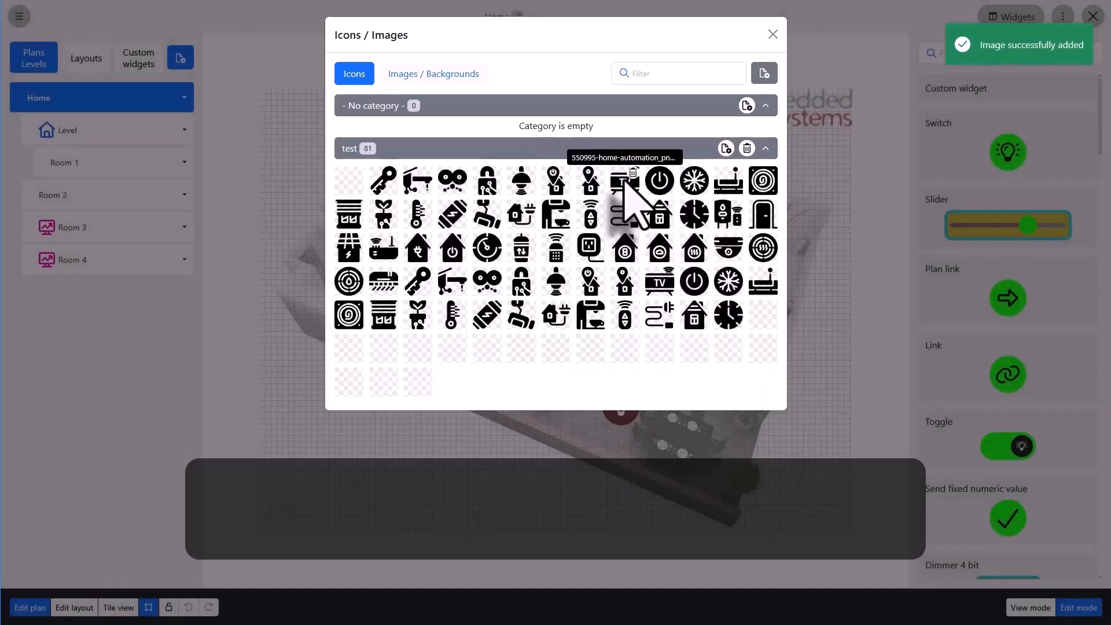
click(773, 34)
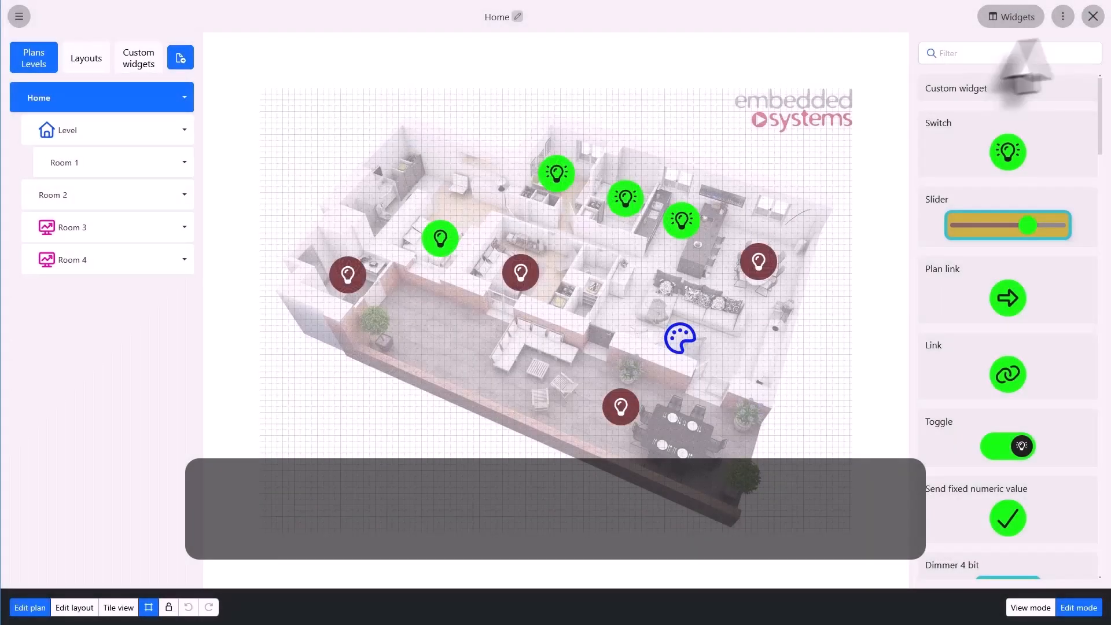
Step: Open the Custom CSS / JavaScript editor in a separate browser tab and return to the plan editor
click(1062, 16)
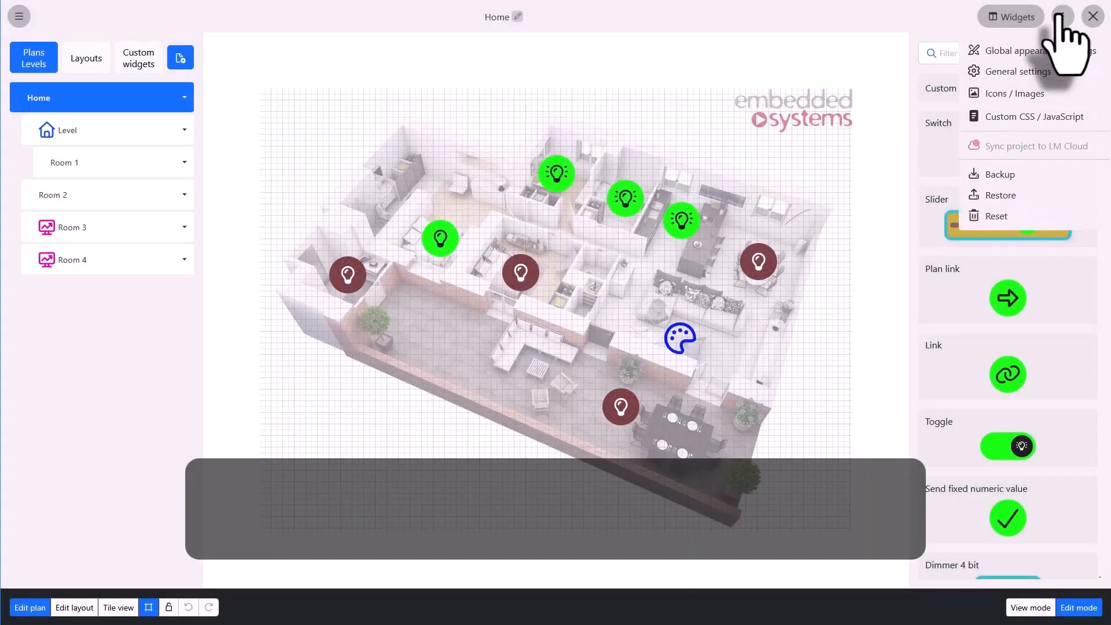
click(1025, 120)
click(463, 0)
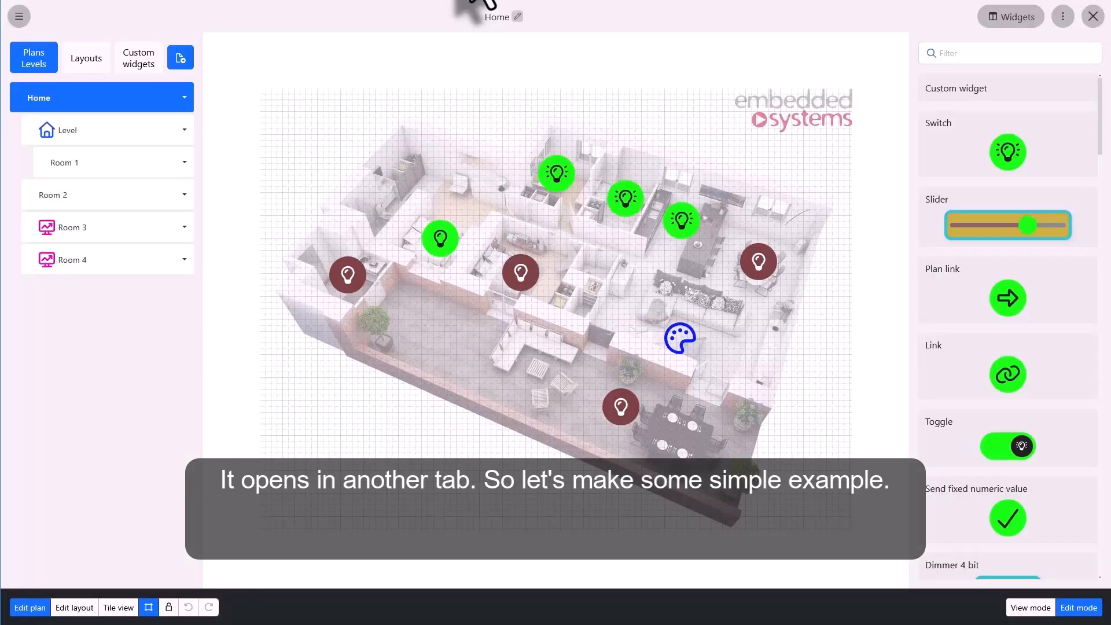
Step: Assign the additional CSS class switch-border to the second switch on the Room 4 plan and save the widget
click(101, 263)
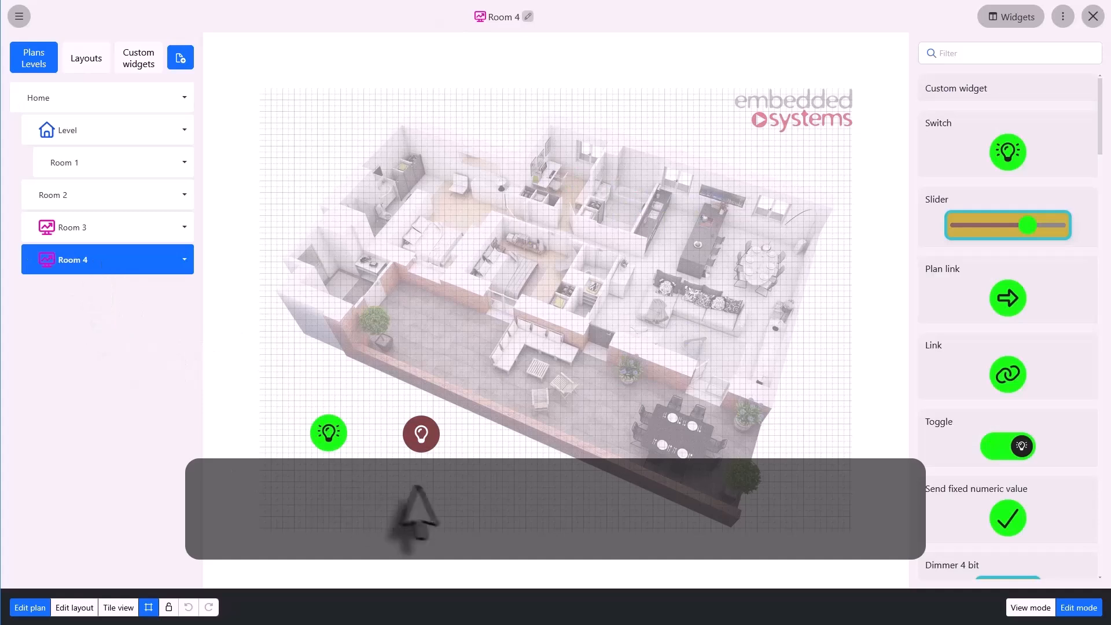
click(414, 444)
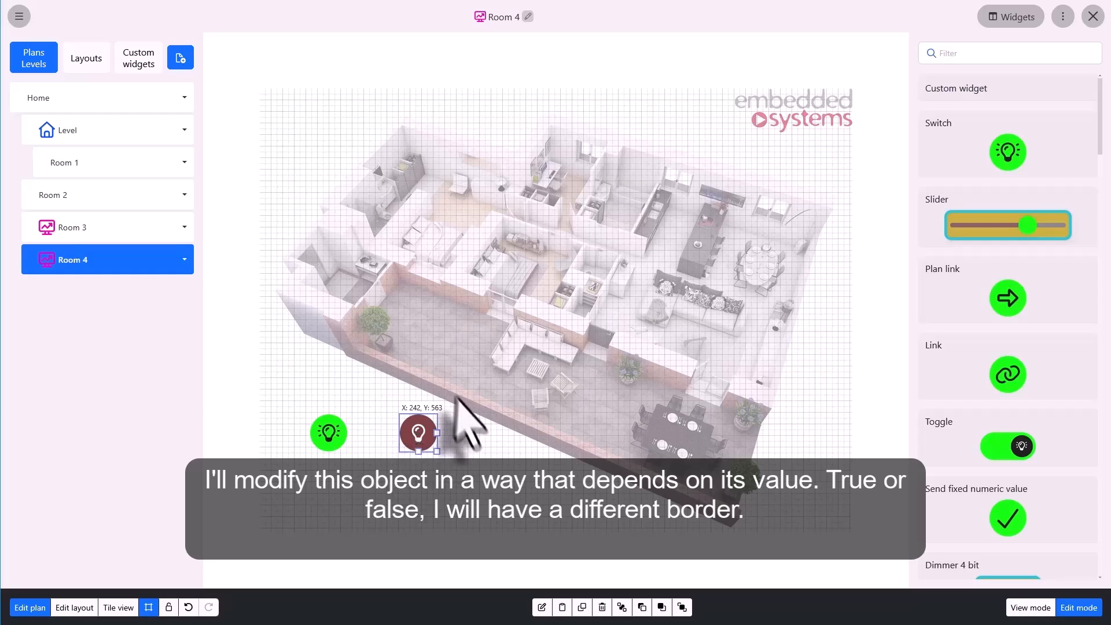
double_click(418, 445)
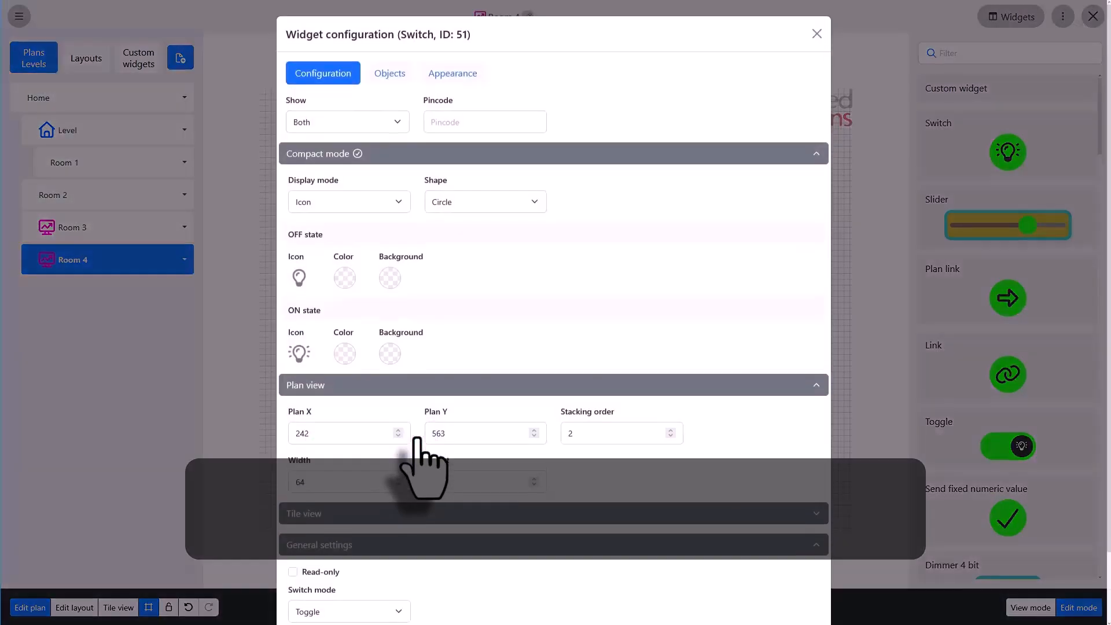
click(442, 75)
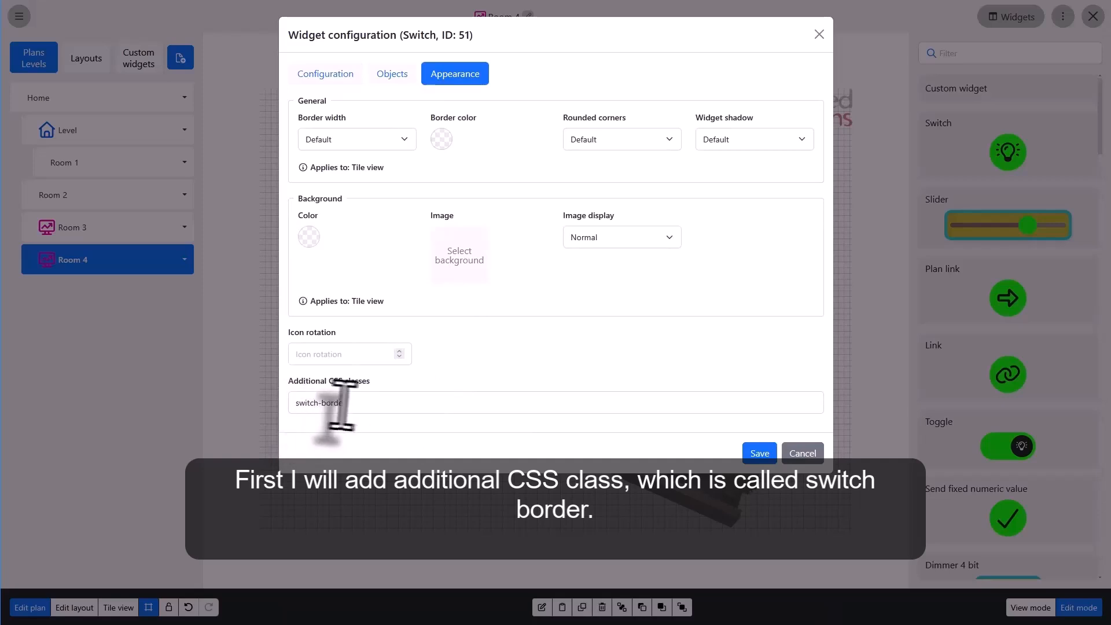
triple_click(346, 405)
click(381, 405)
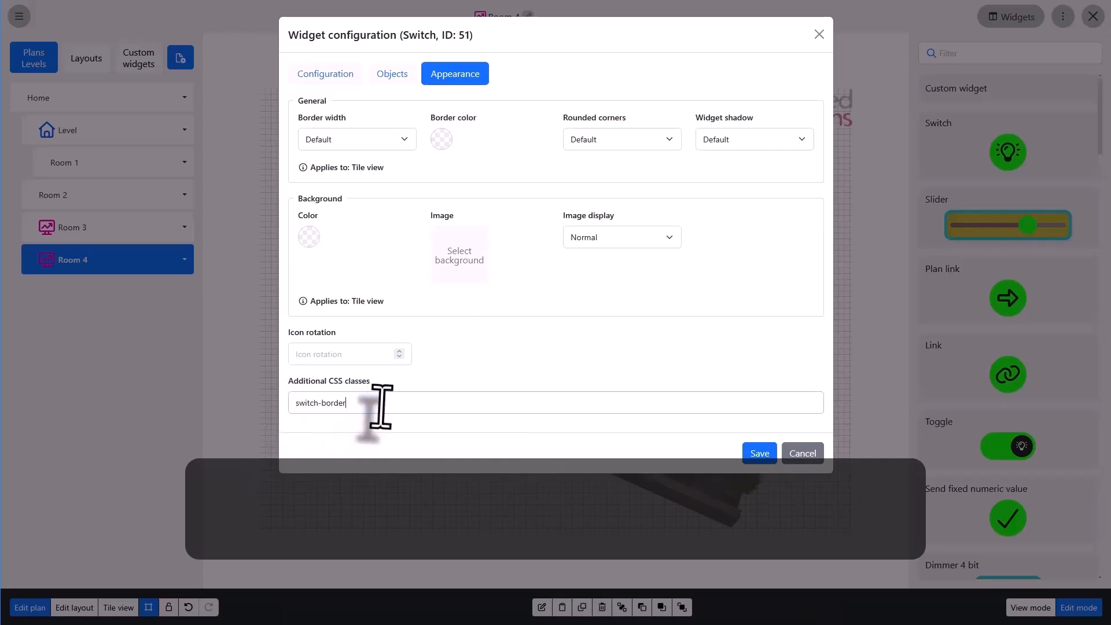
click(758, 454)
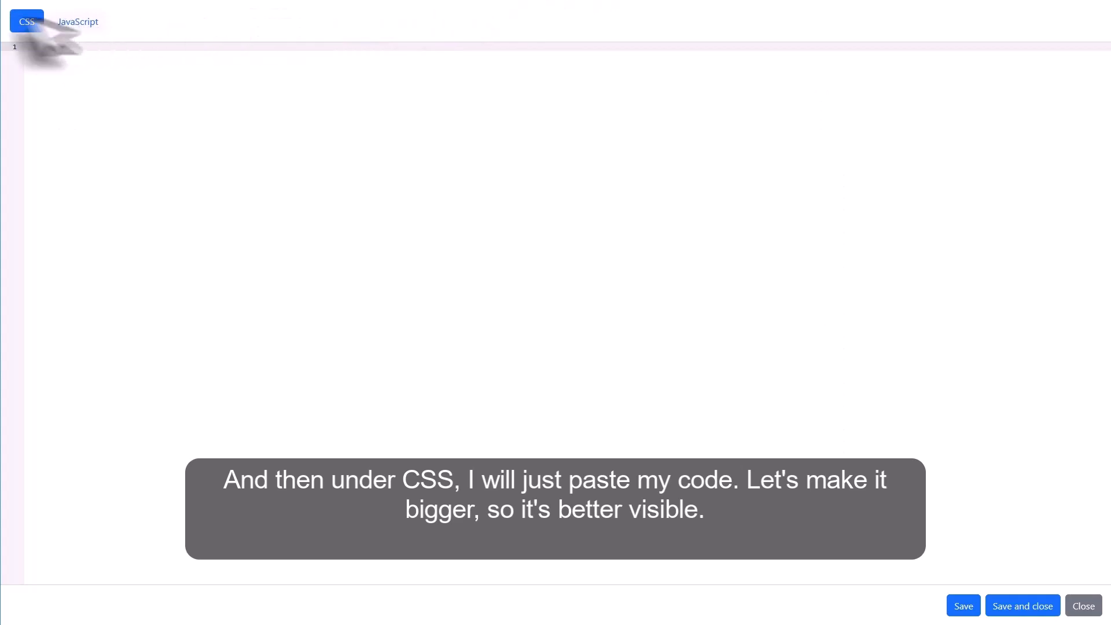
Step: Add custom CSS giving .switch-border widgets in compact mode a 5px solid border, green for data-value true and red for false
text(.switch-border[data-value="true"] .compactmode {   border: 2px green solid; } .switch-border[data-value="false"] .compactmode {   border: 2px red solid; })
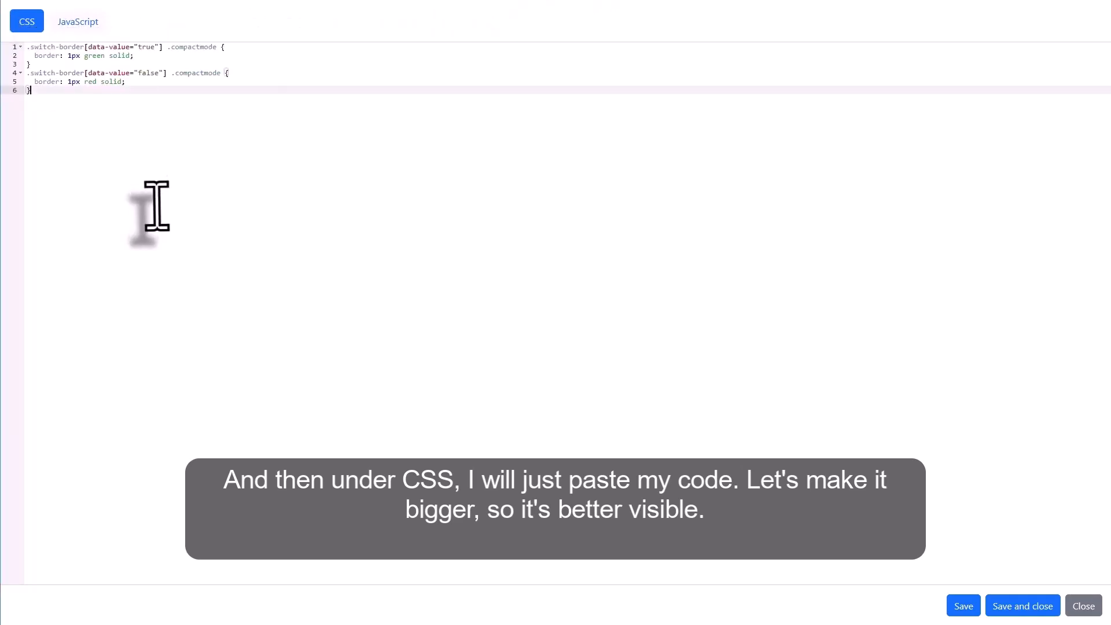
click(70, 56)
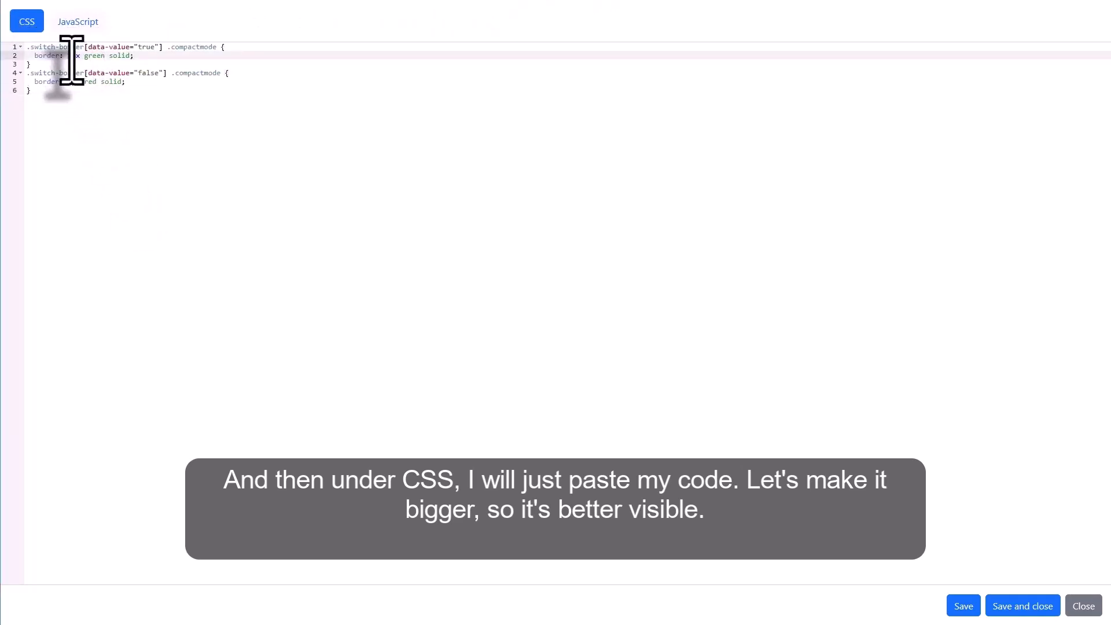
click(70, 84)
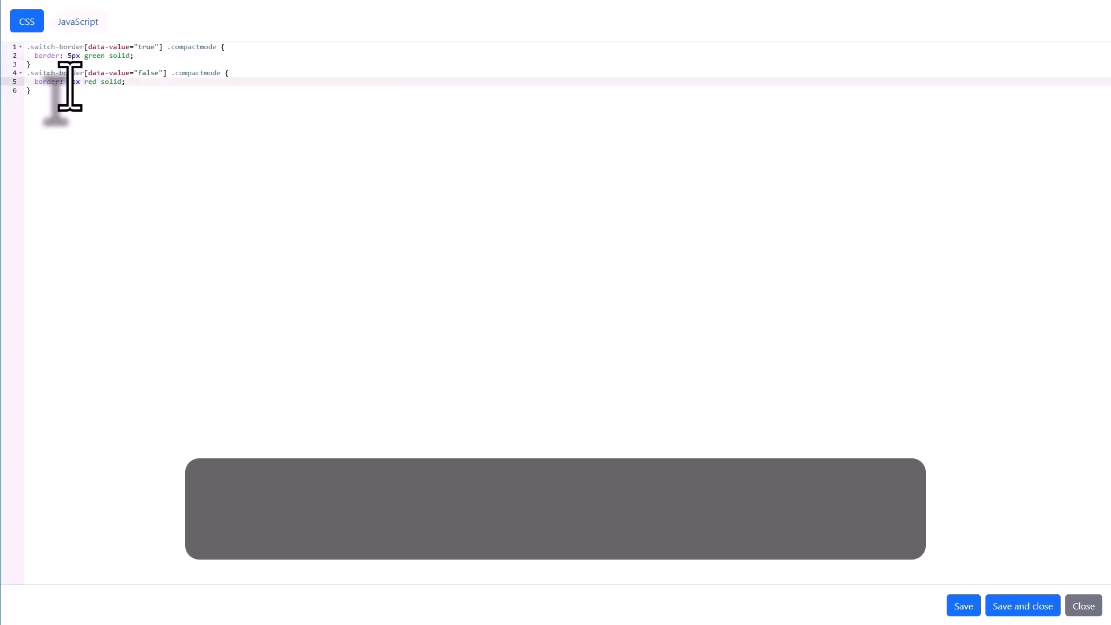
click(74, 131)
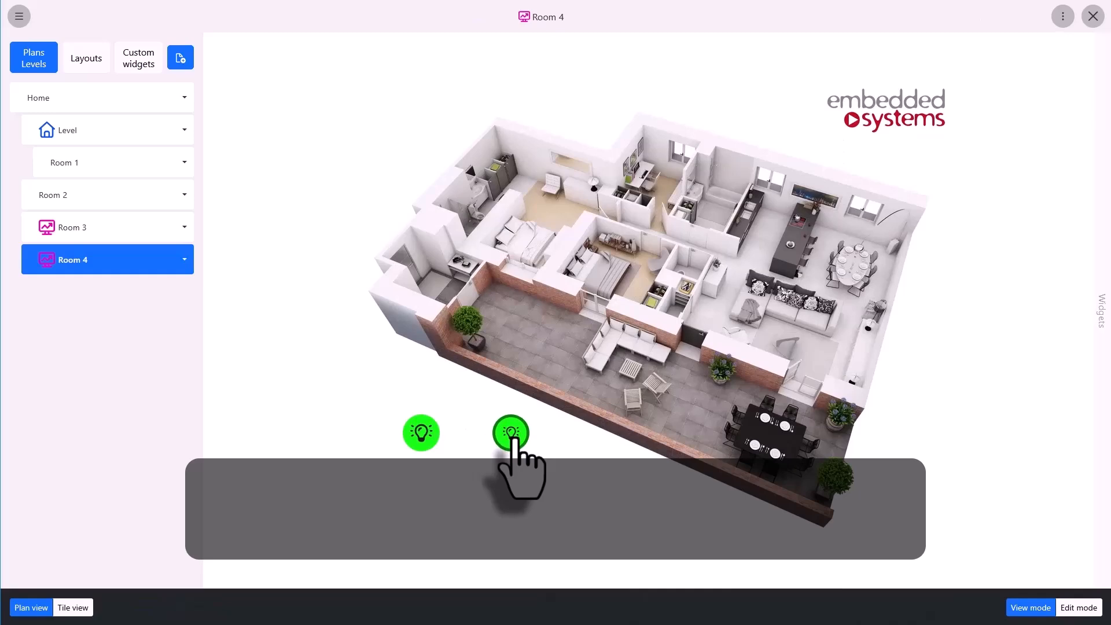
Step: Toggle the second Room 4 switch off and on in view mode to test its border, and return to edit mode
click(512, 435)
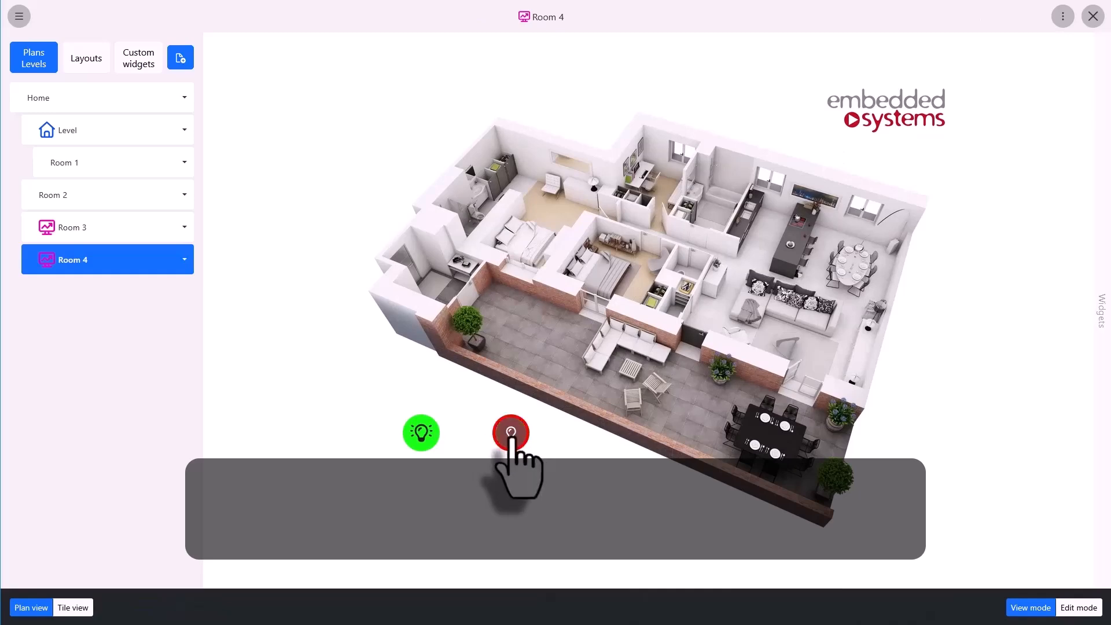
click(511, 434)
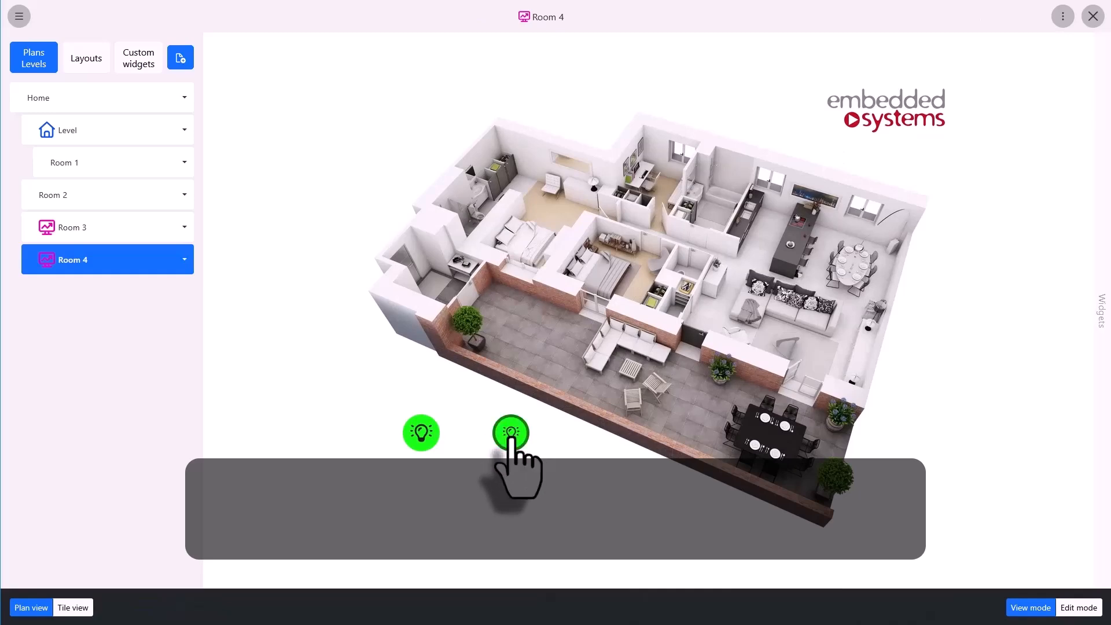
click(1061, 609)
Step: Review the second Room 4 switch's configuration and appearance settings, and close them without saving
double_click(415, 440)
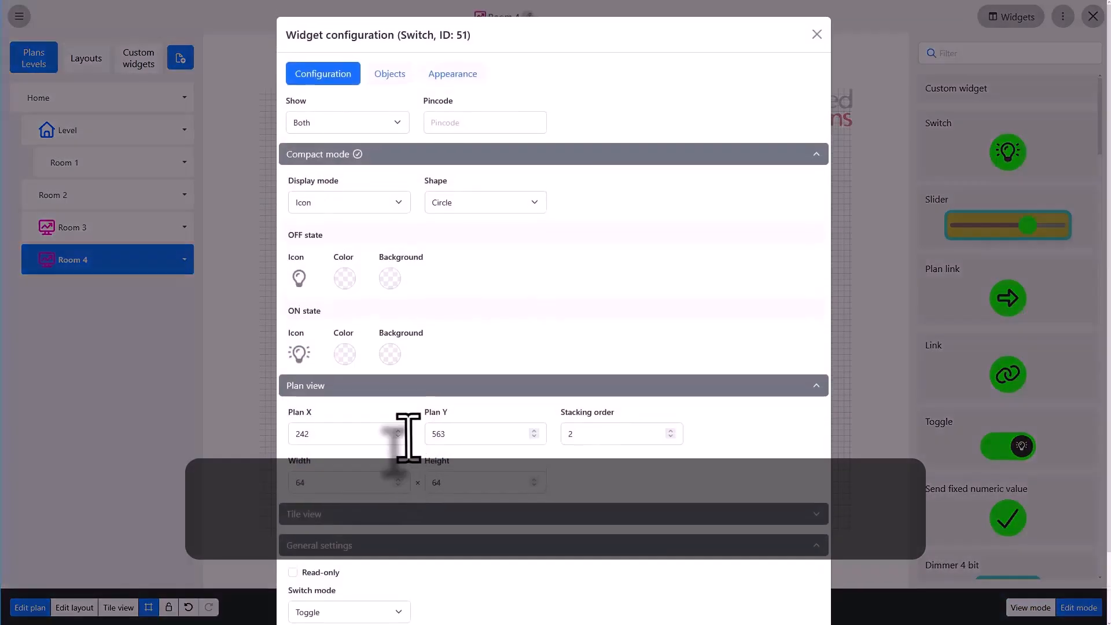
scroll(414, 457, down, 2)
scroll(420, 460, up, 2)
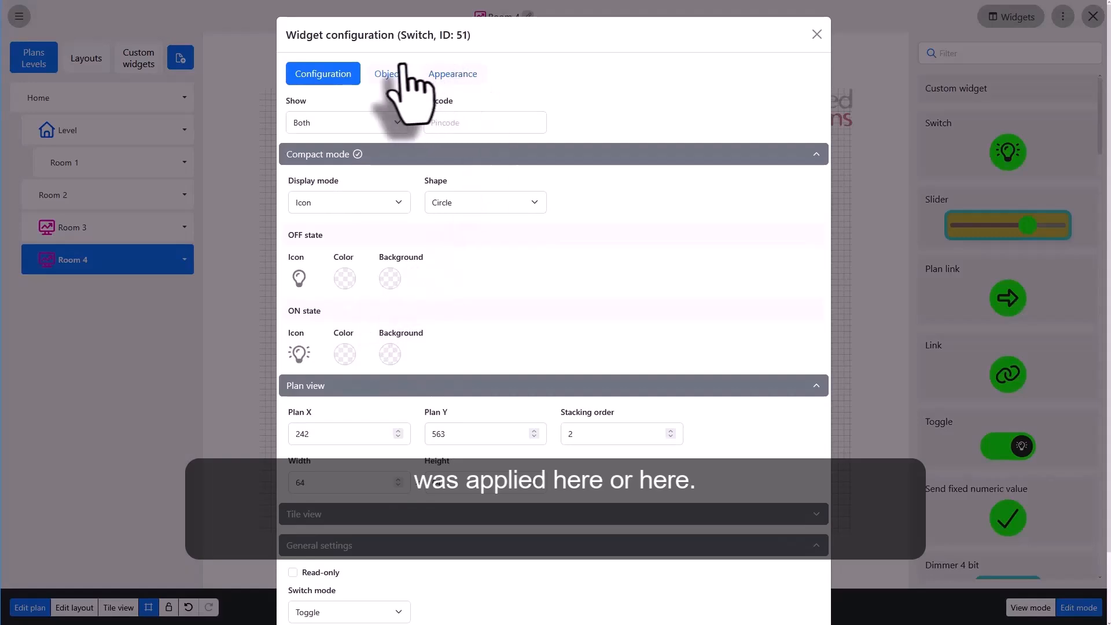
click(452, 74)
click(802, 441)
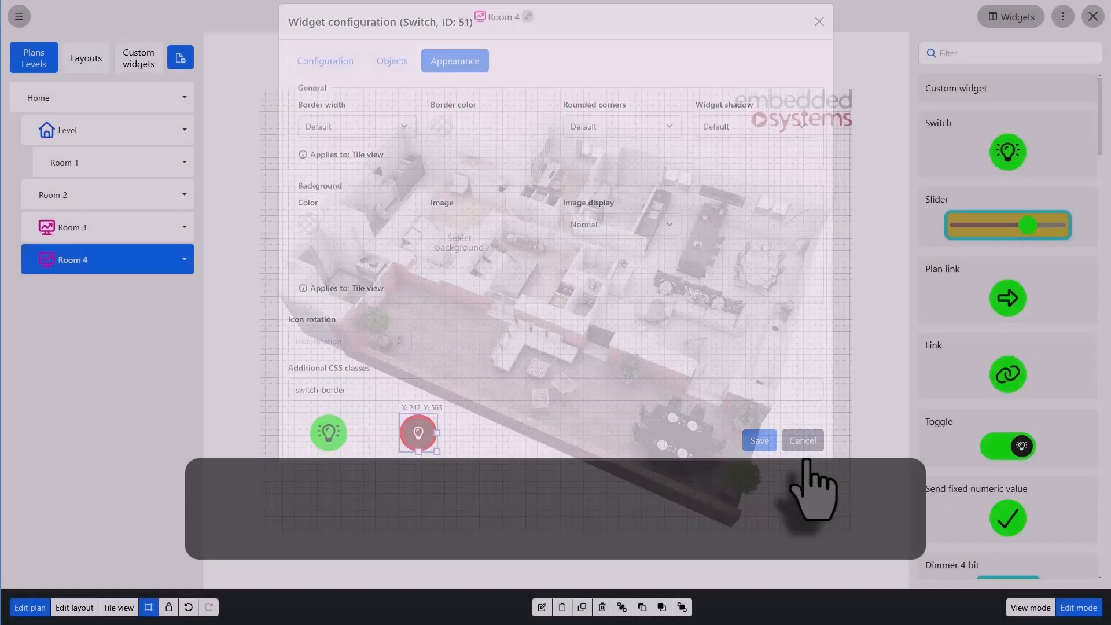
Step: Open the global appearance settings, review the general colors and save them unmodified
click(1062, 17)
click(1032, 52)
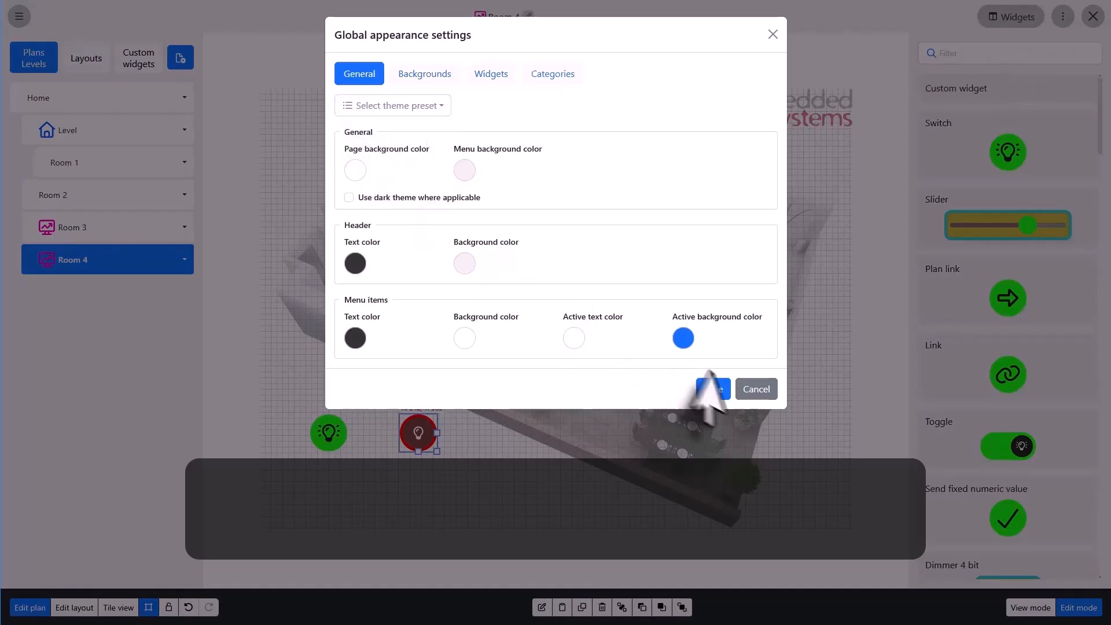
click(713, 388)
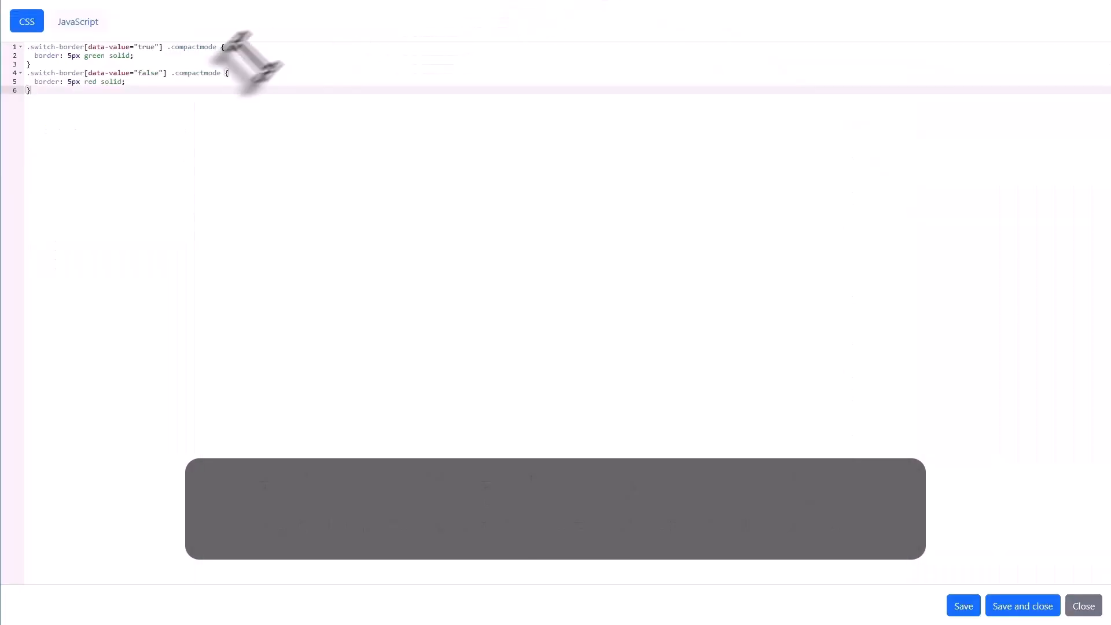
Step: Add the prepared JavaScript that makes a widget read-only from an object's value, and set its widgetId to the second Room 4 switch's ID, 51
click(75, 22)
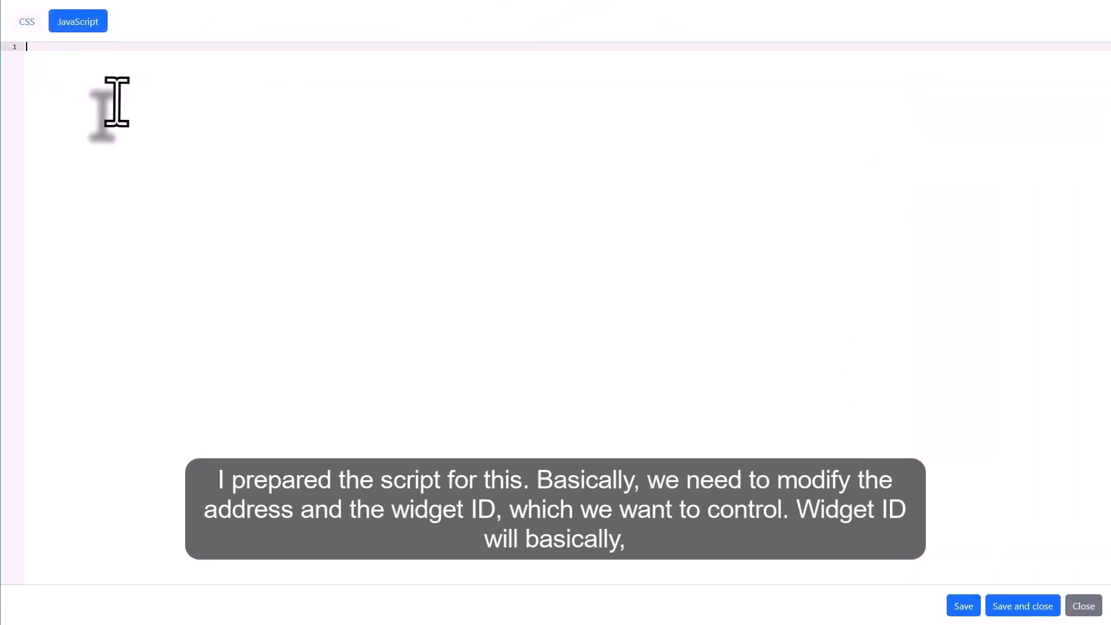
text(const widgetId = 26 const address = '0/0/1'  let widgetEl, readonly  function updateWidget() {   if (widgetEl) {     widgetEl.style.pointerEvents = readonly ? 'none' : ''   } }  localbus.listen('object', address, (value) => {   readonly = value   updateWidget() })  Visu.on('widget-show', widgetId, ({ widget }) => {   widgetEl = widget.getCompactModeEl()   updateWidget() })  Visu.on('widget-hide', widgetId, () => widgetEl = null))
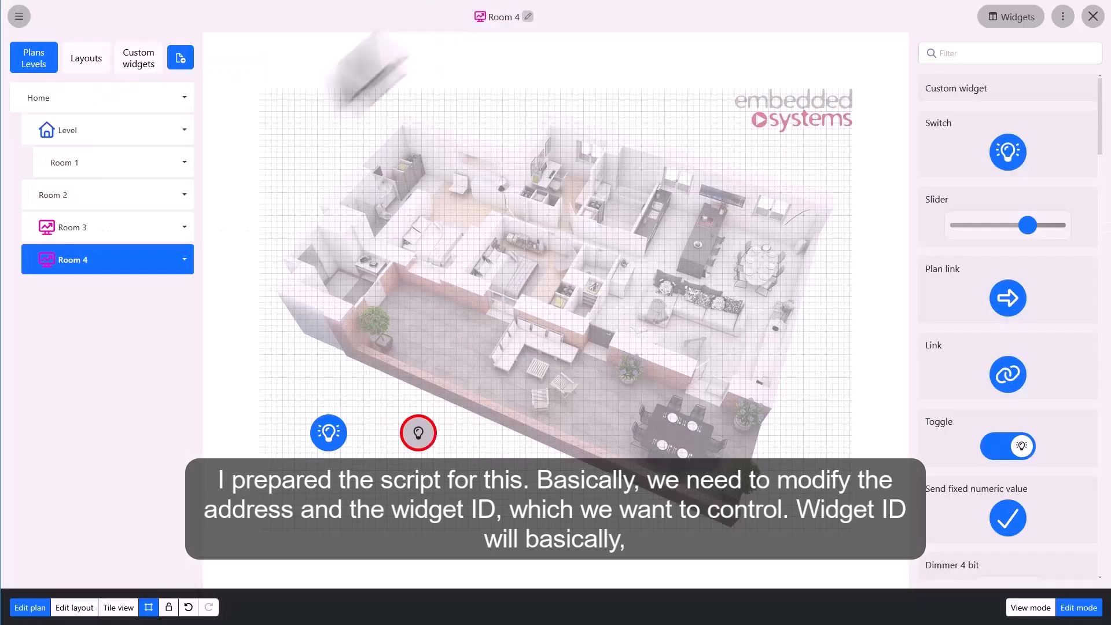
double_click(431, 439)
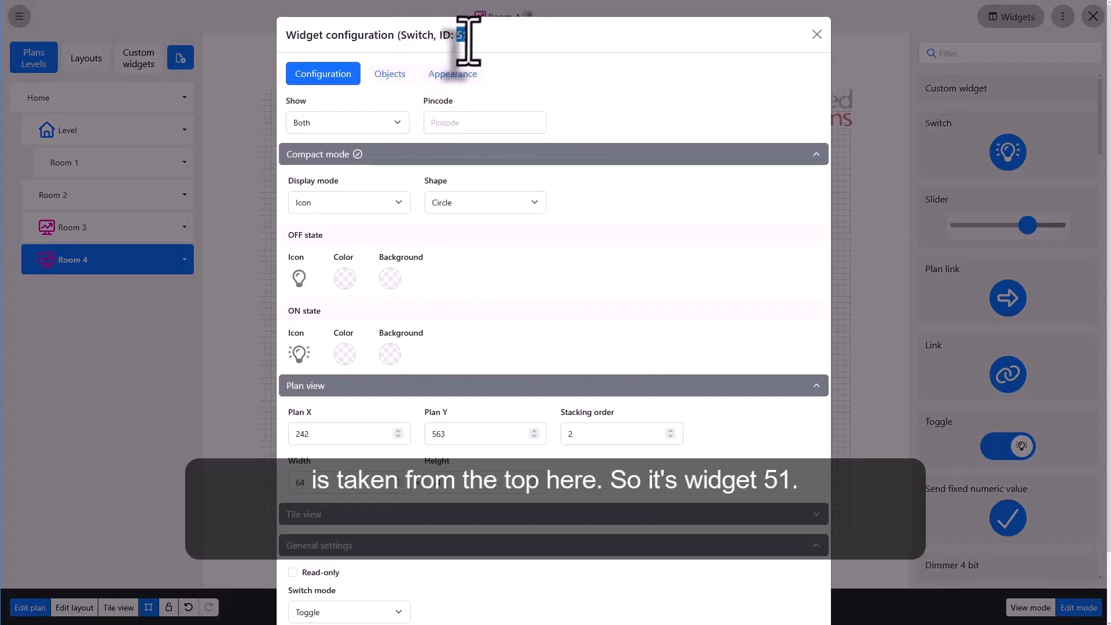
click(816, 34)
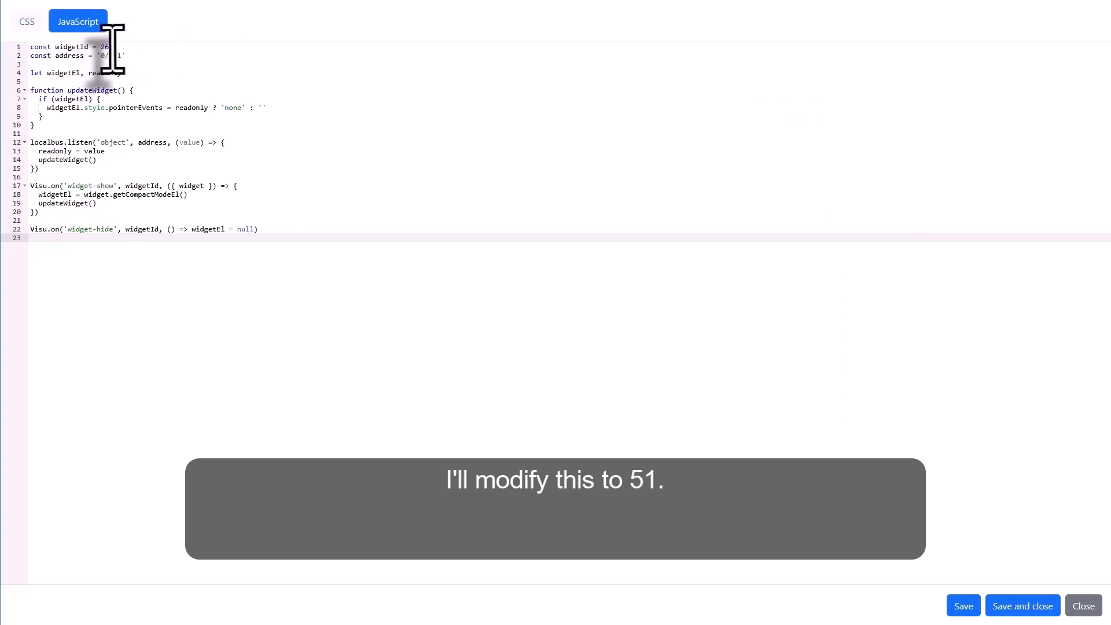
click(104, 46)
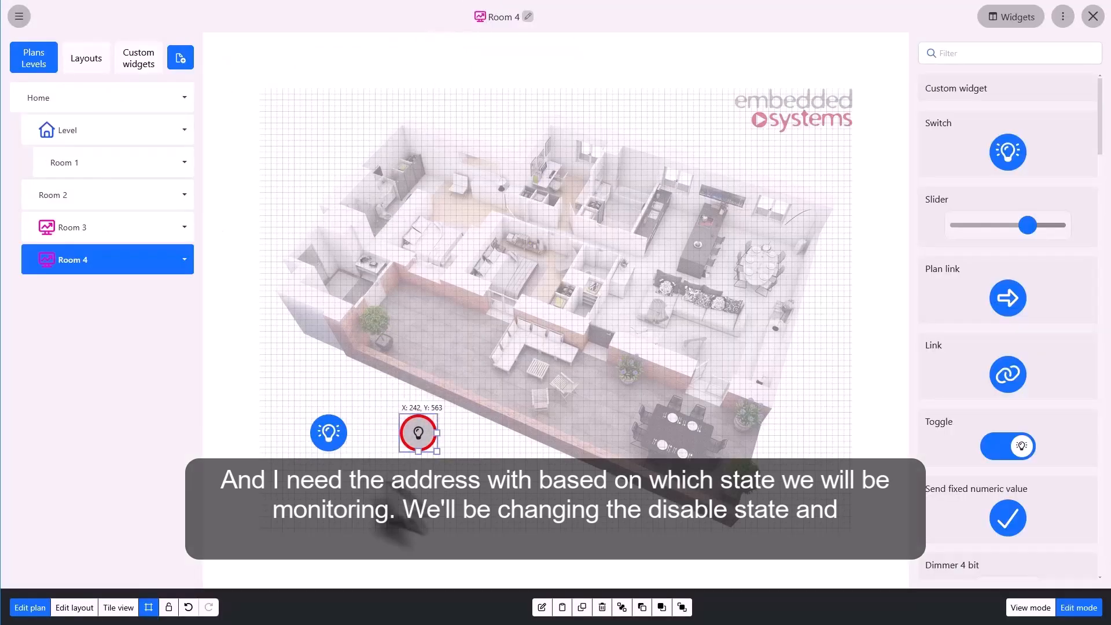
Step: Look up the first Room 4 switch's control object and set the script's address constant to '1/1/1', saving the custom JavaScript
double_click(327, 431)
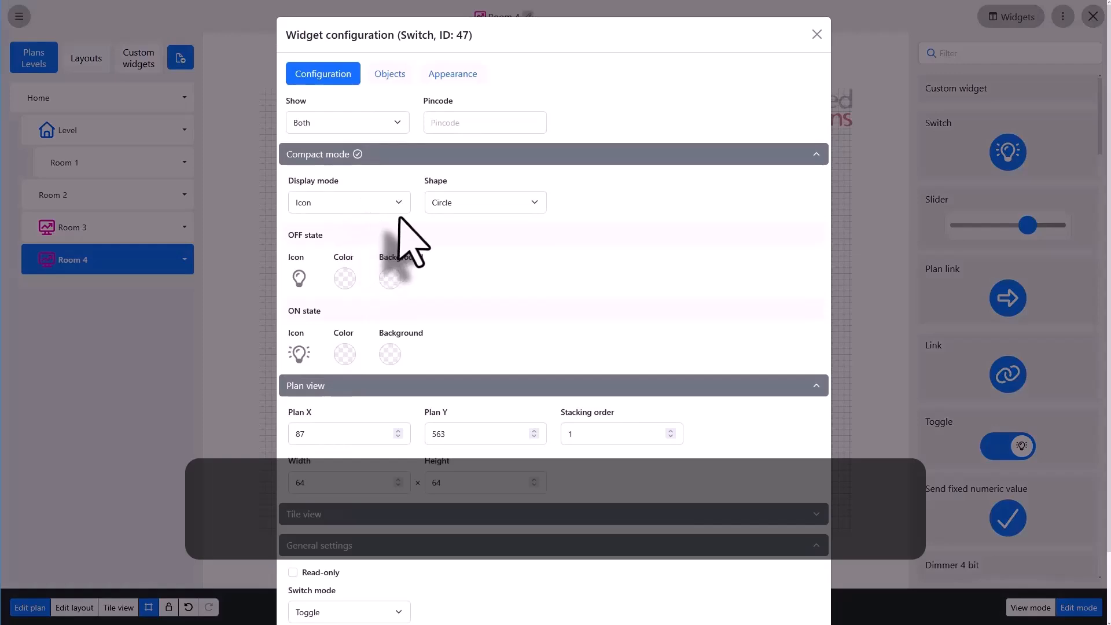
click(389, 74)
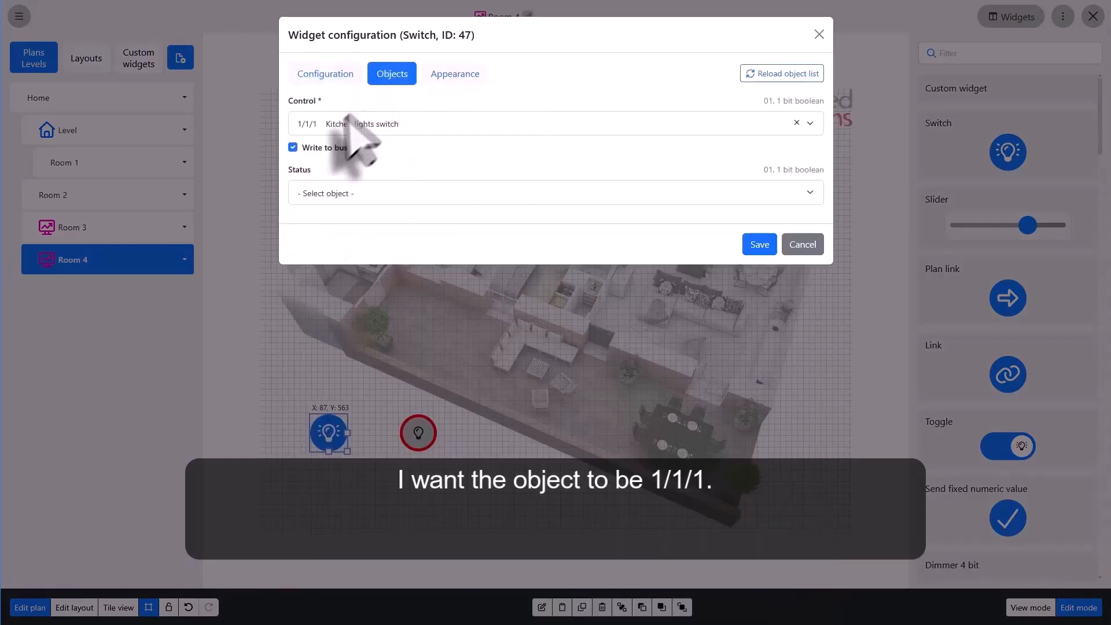
click(819, 34)
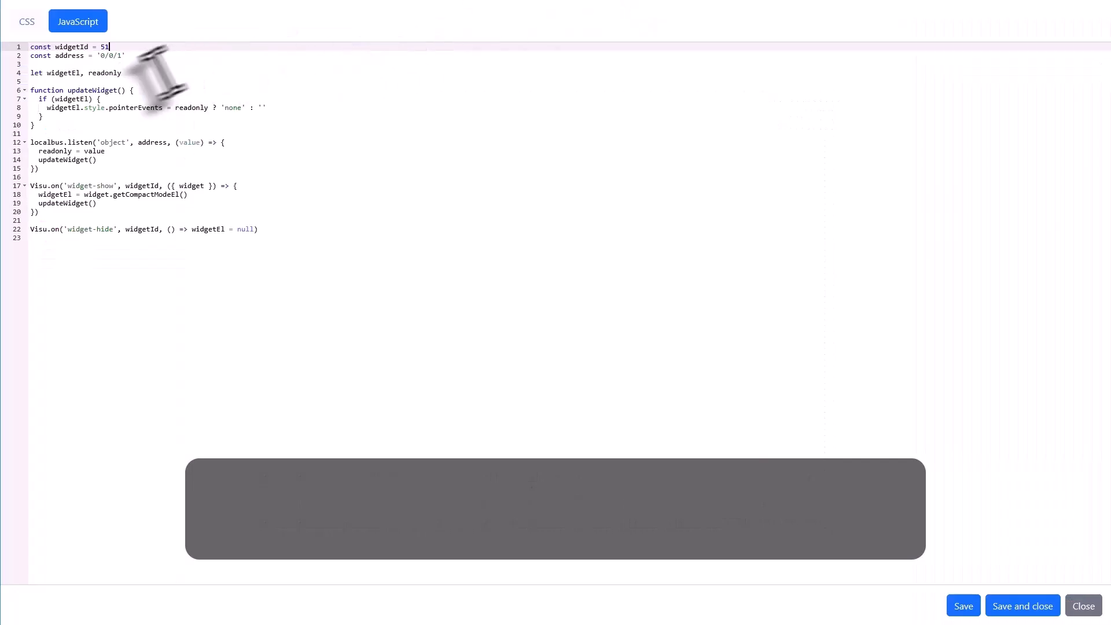
click(100, 56)
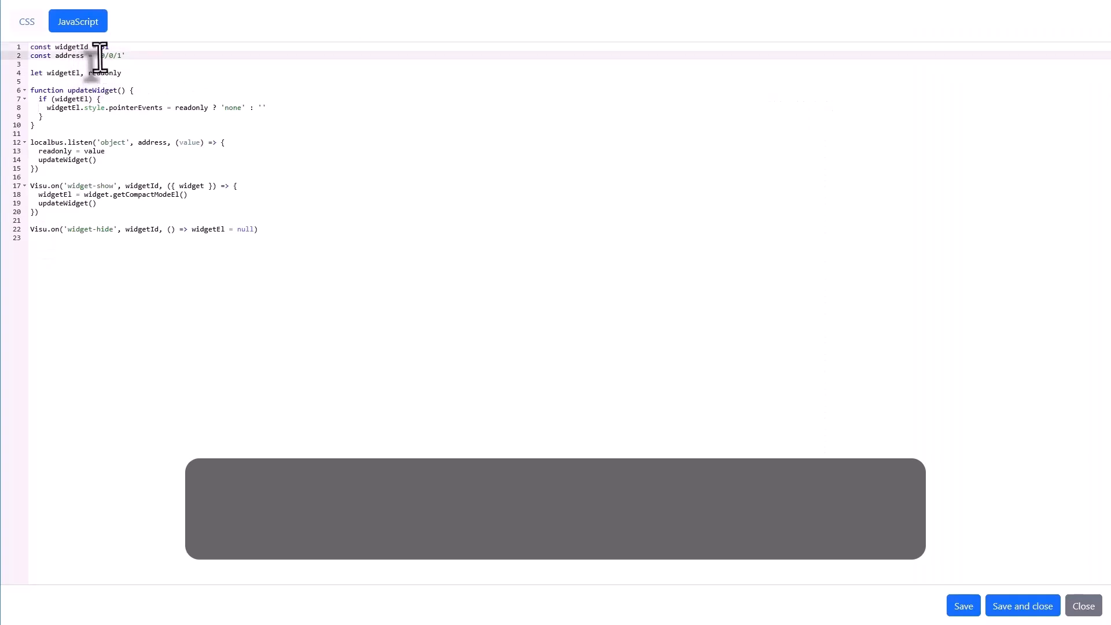
text(1)
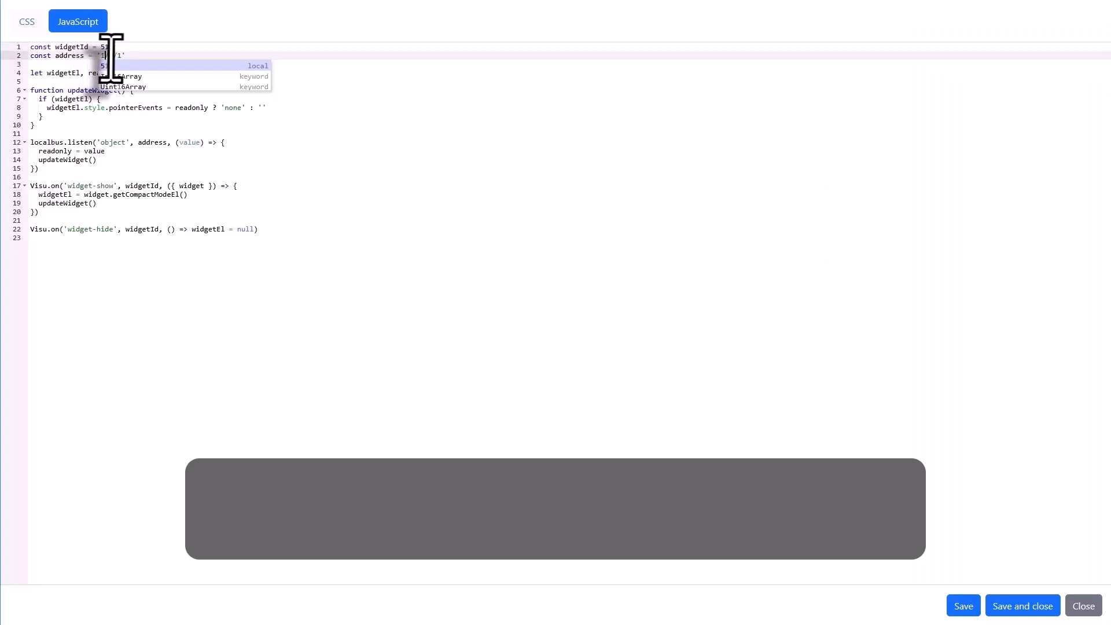
click(112, 58)
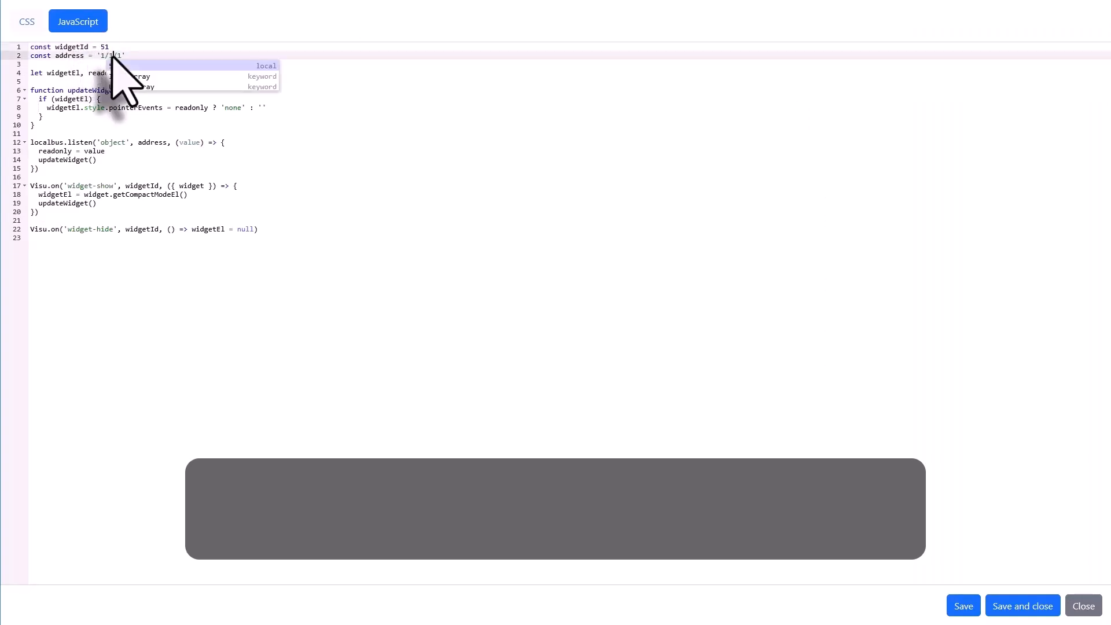
click(748, 426)
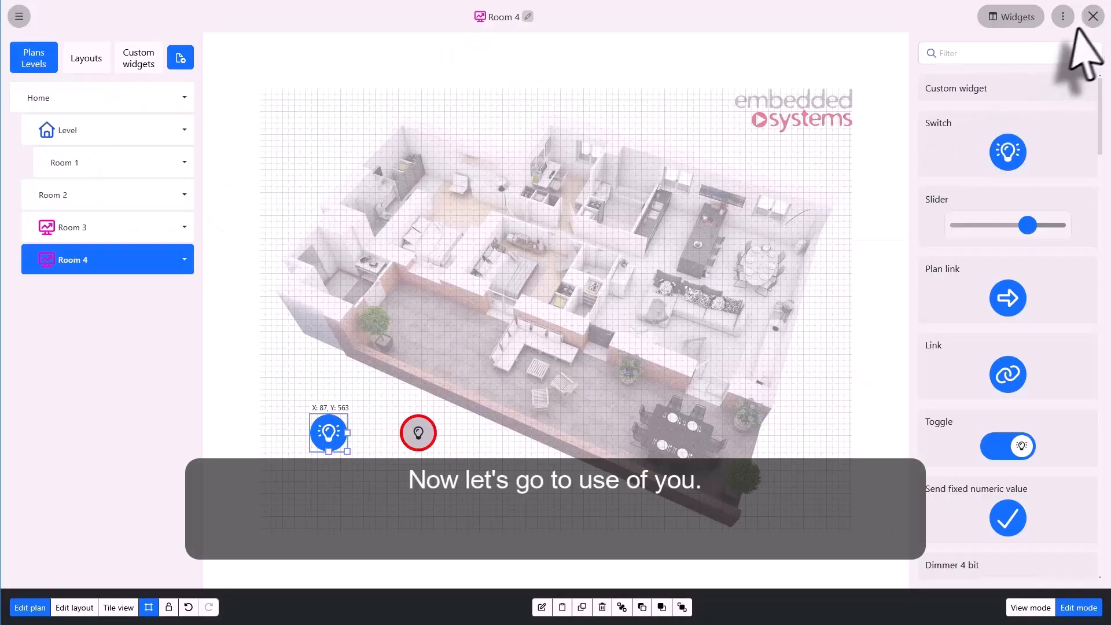
Step: Open Room 4 in the Visu user view and toggle the first switch off and on, testing control of the second switch
click(1087, 18)
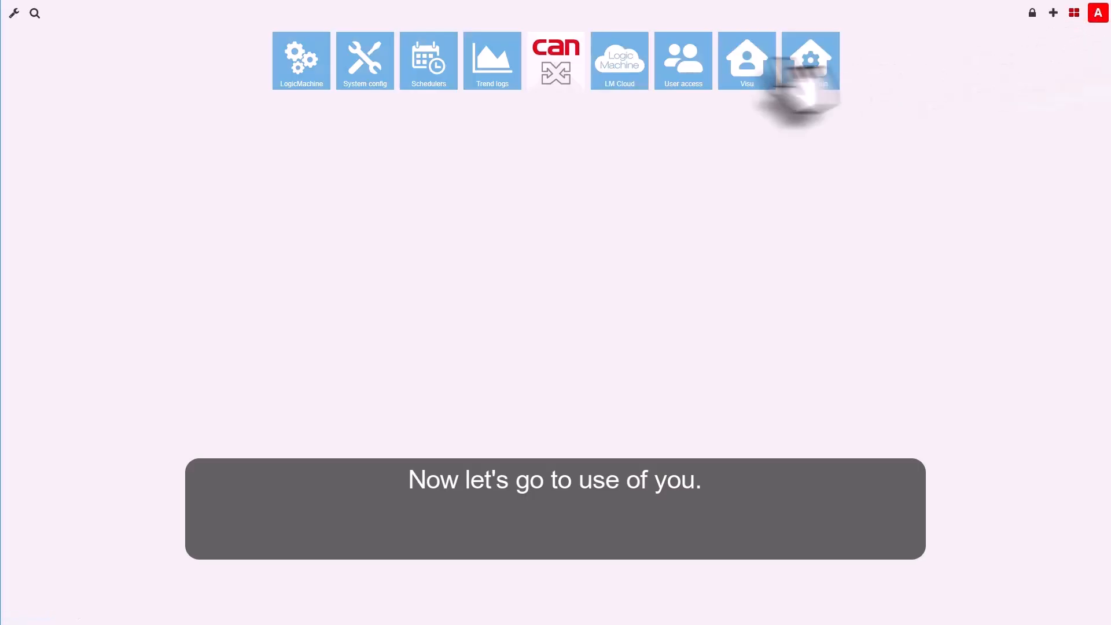
click(798, 72)
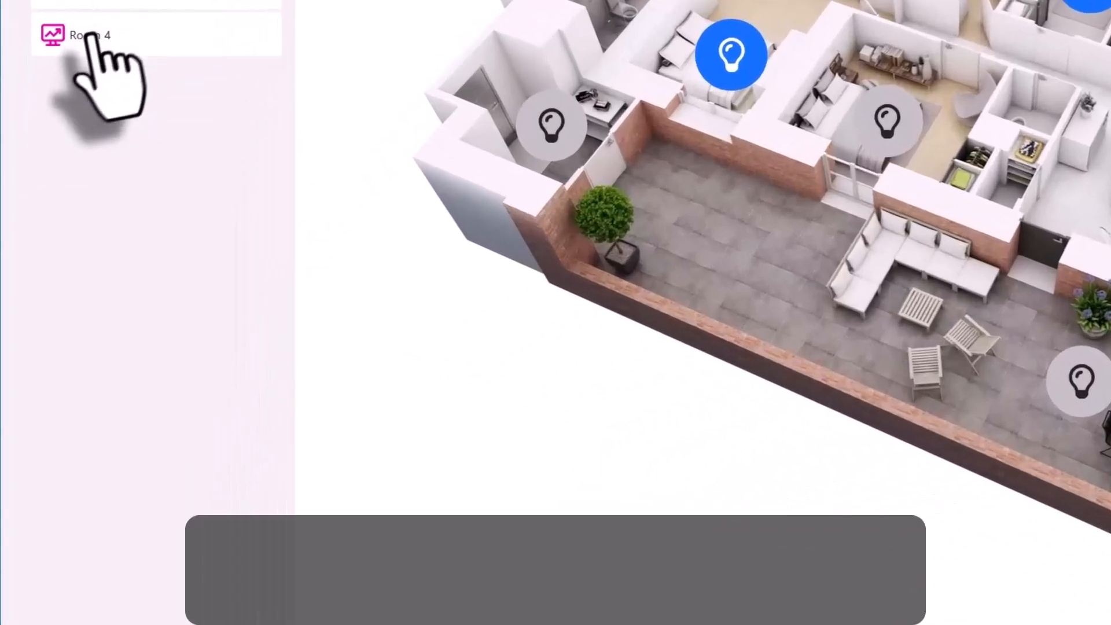
click(64, 215)
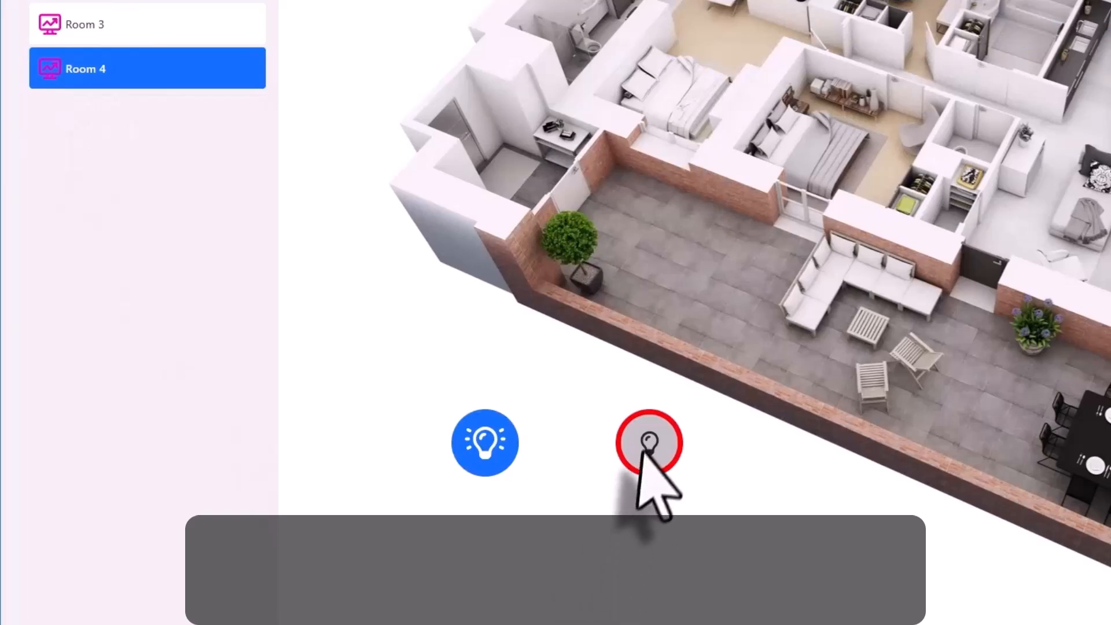
click(474, 442)
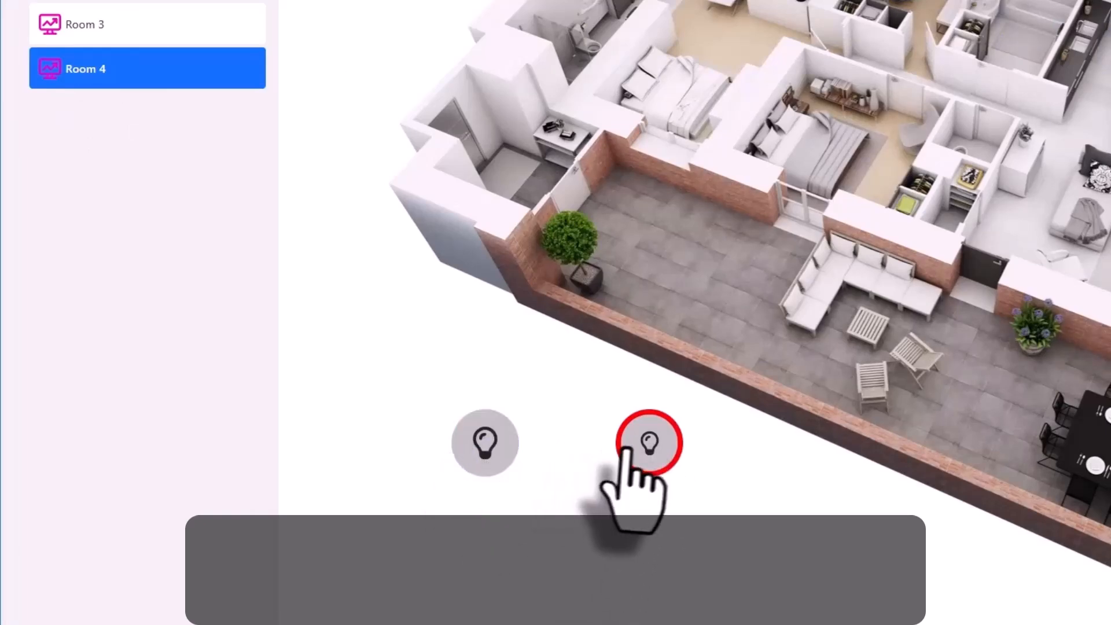
click(642, 448)
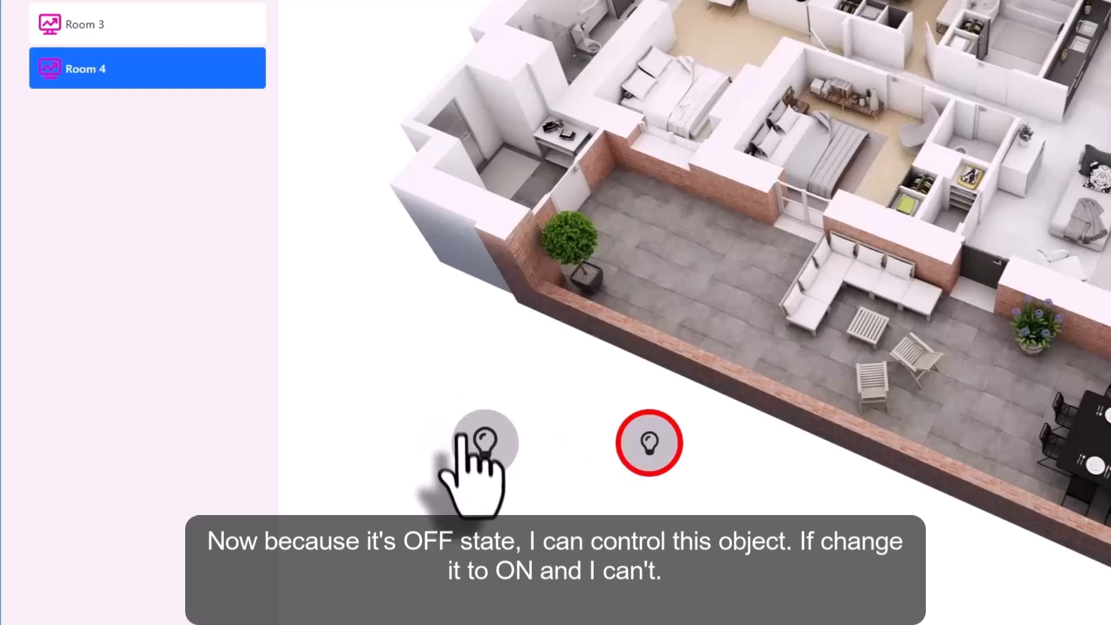
click(483, 442)
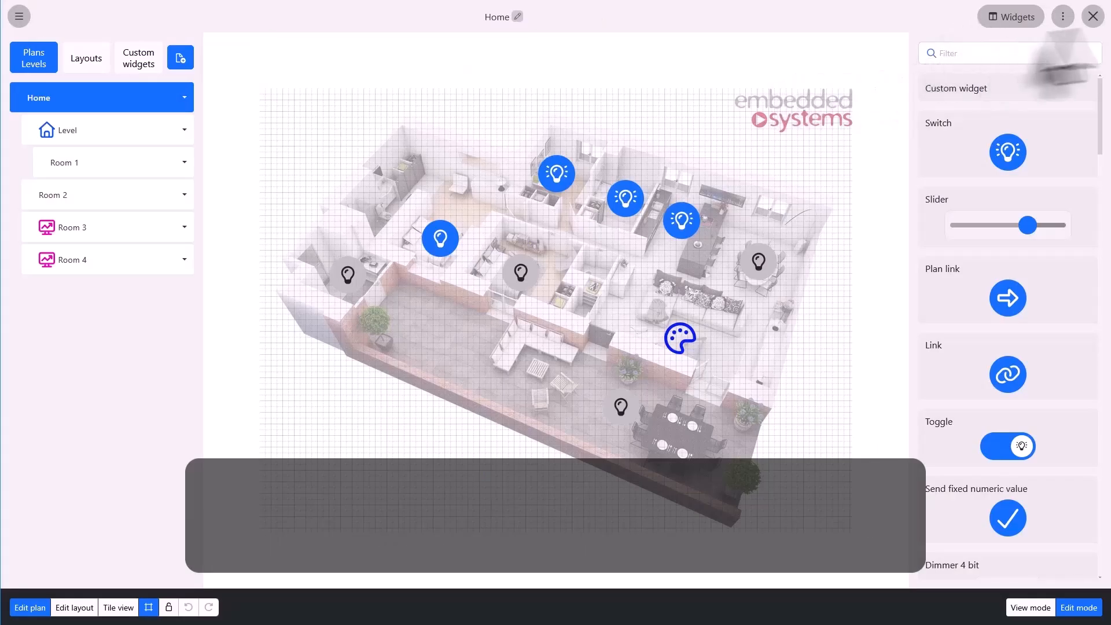
Step: Check the project's cloud sync option, leave the editor, and open the remote.logicmachine.net portal from the LM Cloud app
click(1063, 16)
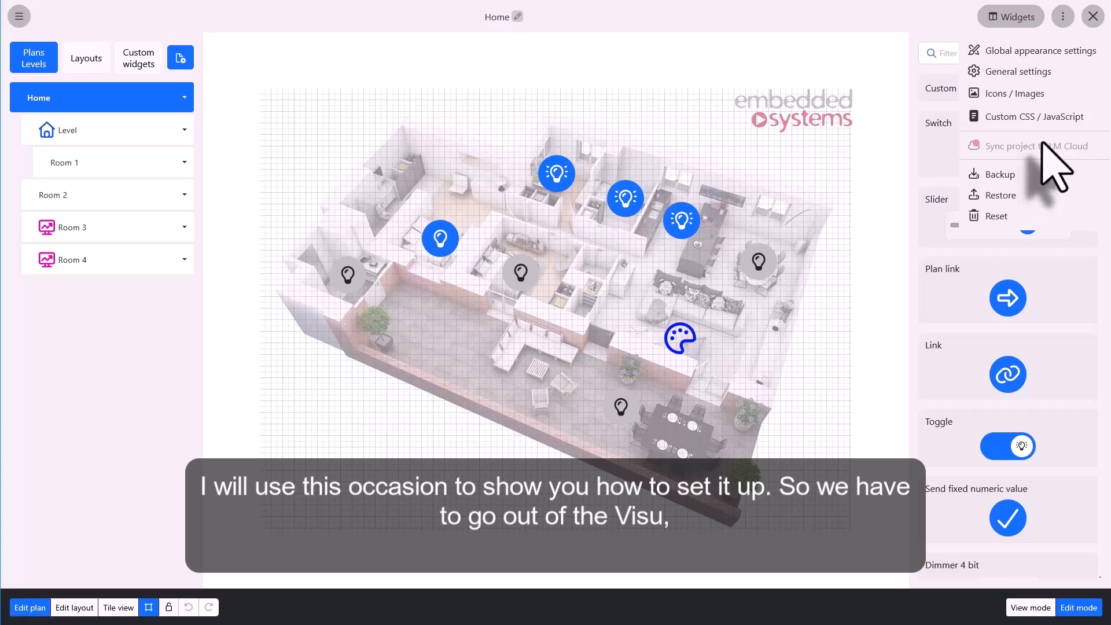
click(1092, 17)
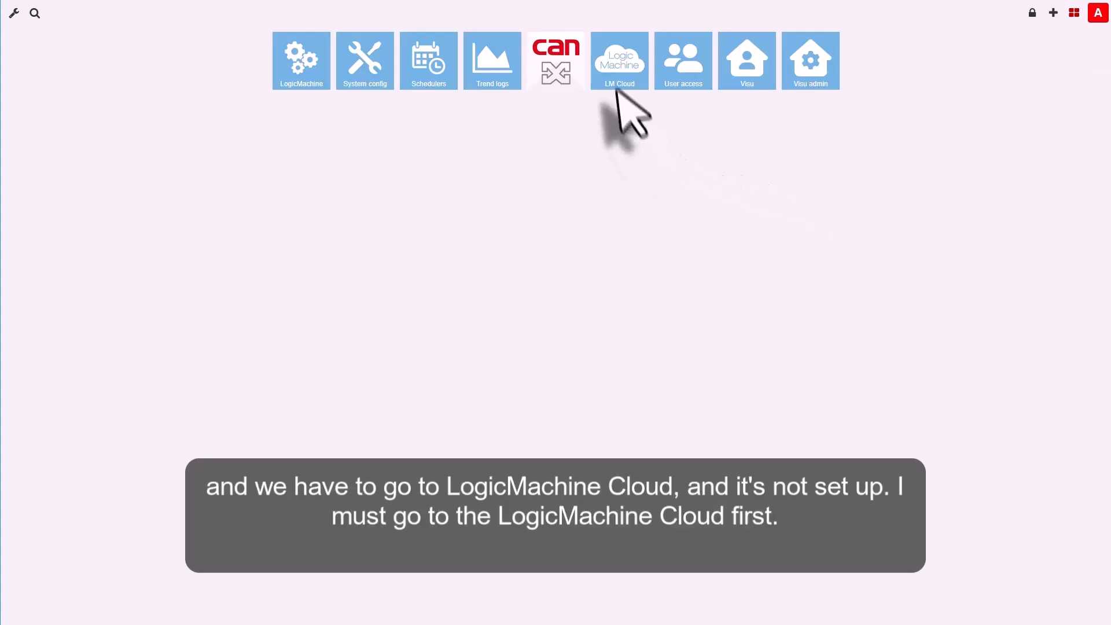
click(628, 76)
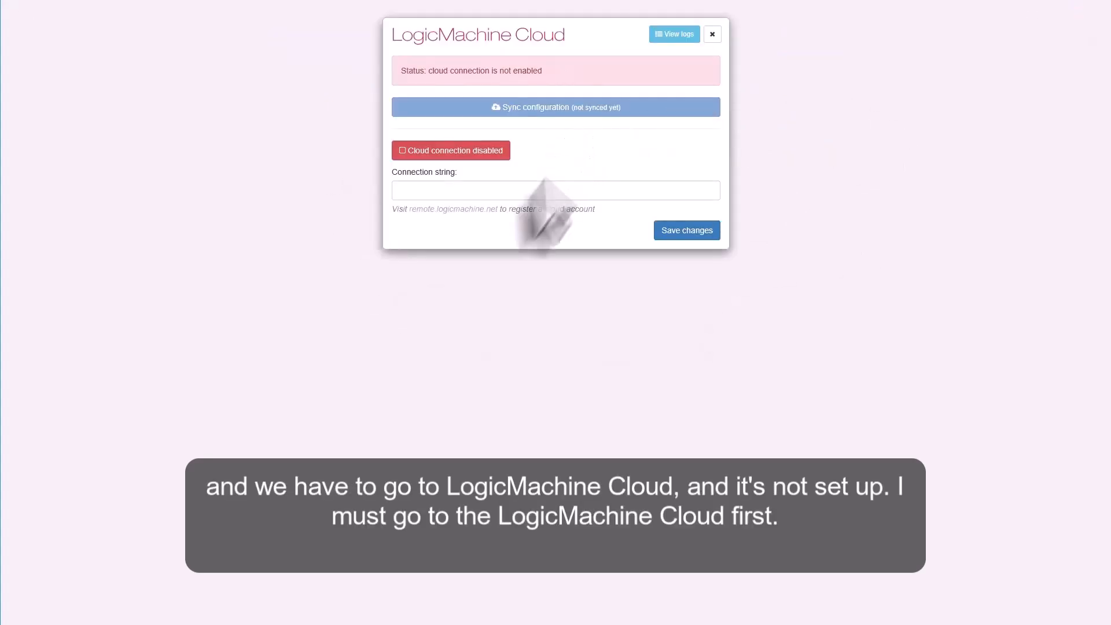
click(451, 209)
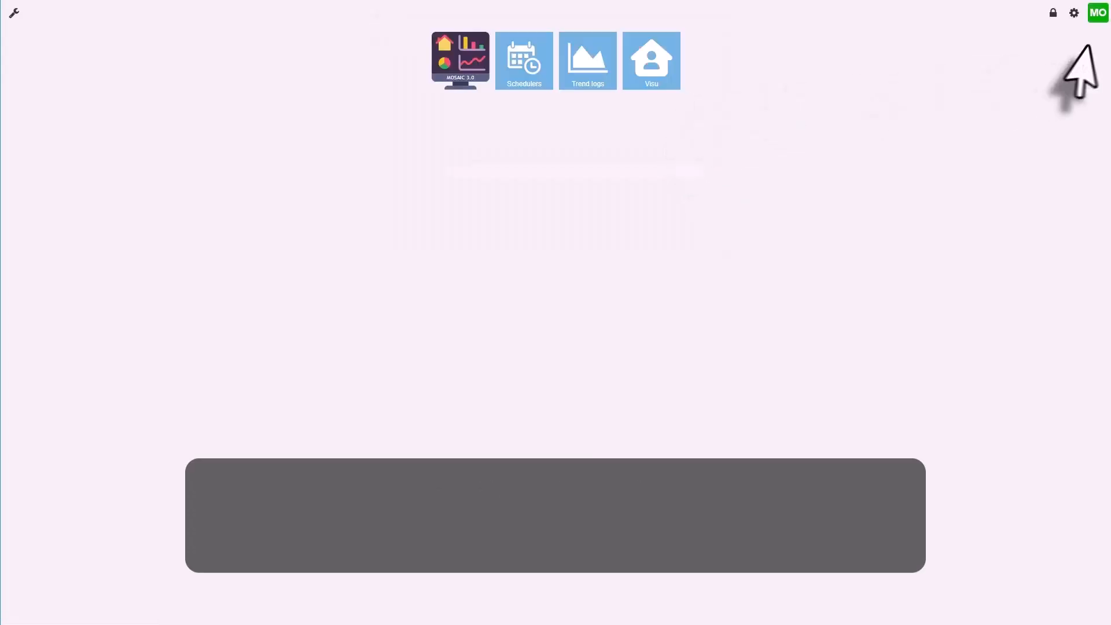
Step: Delete the existing LM27 network from My networks in the cloud settings and create a new network named LM27
click(1073, 14)
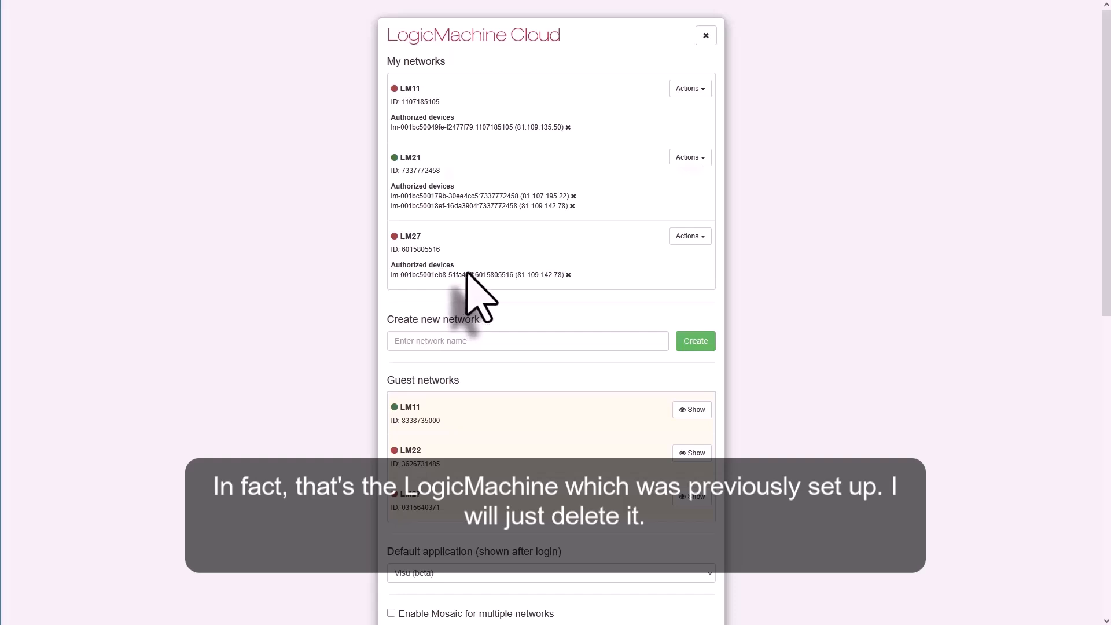
click(688, 236)
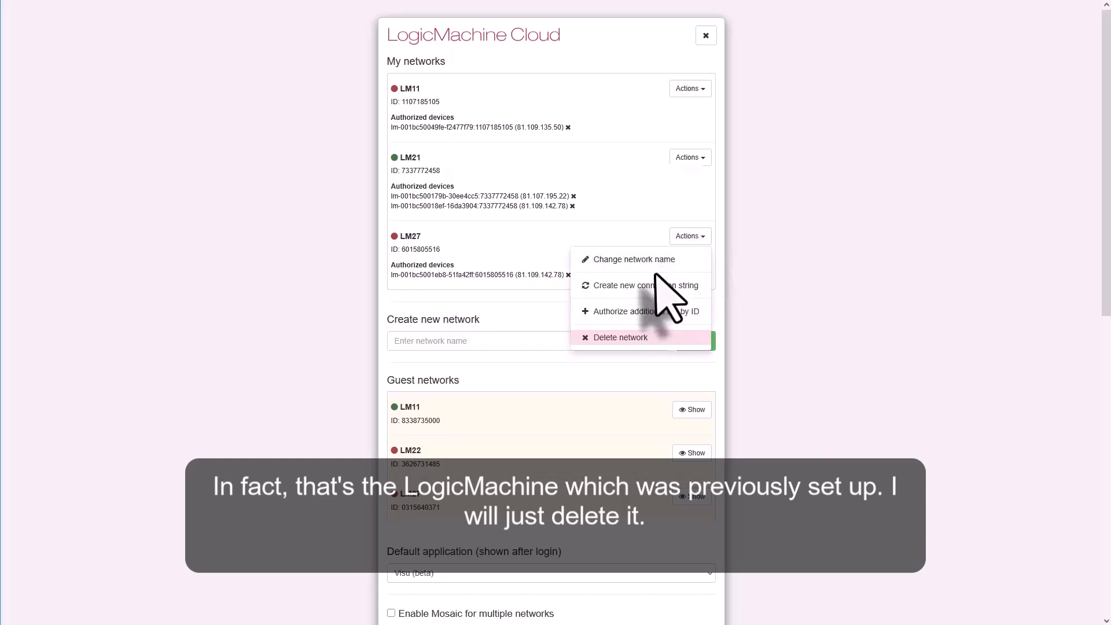
click(633, 338)
click(591, 340)
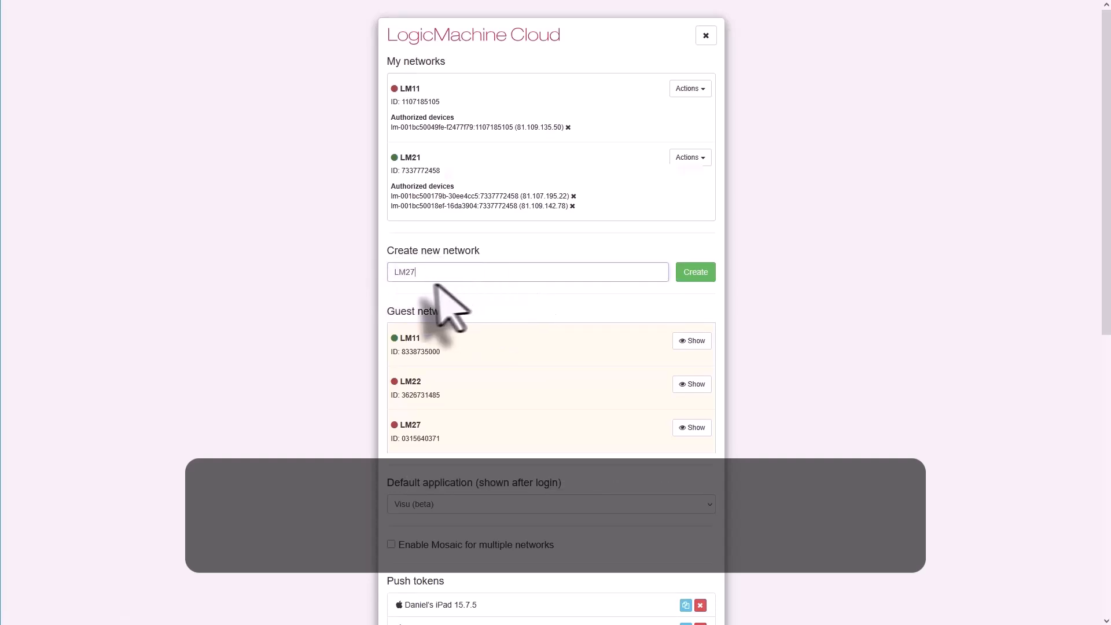
click(695, 274)
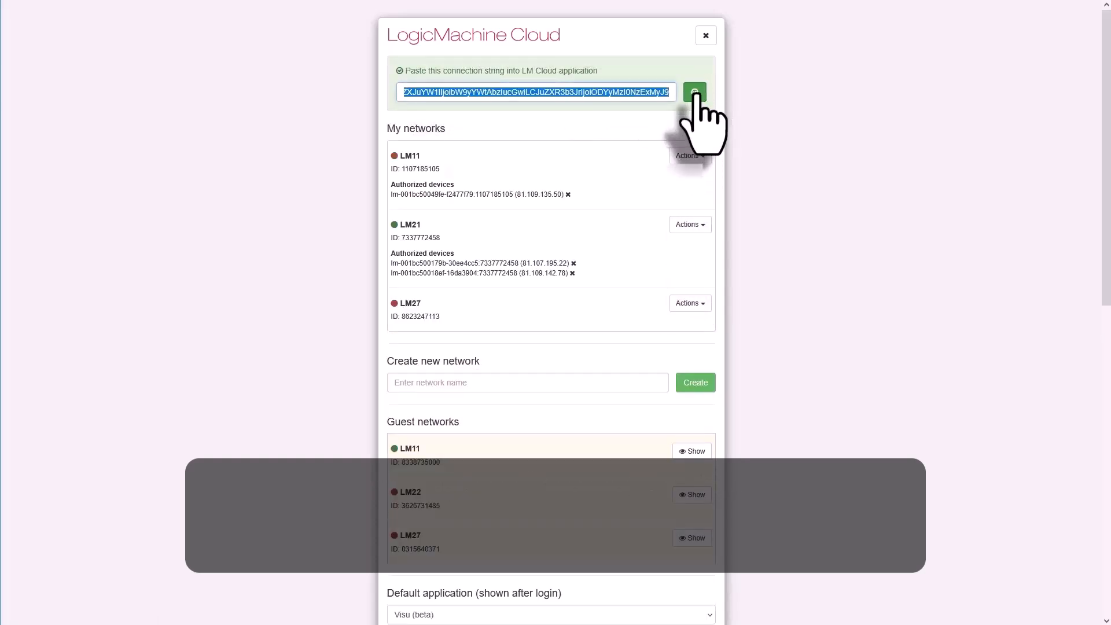
Step: Paste the new network's connection string into the device's LM Cloud app, save it and enable the cloud connection
click(445, 1)
click(437, 197)
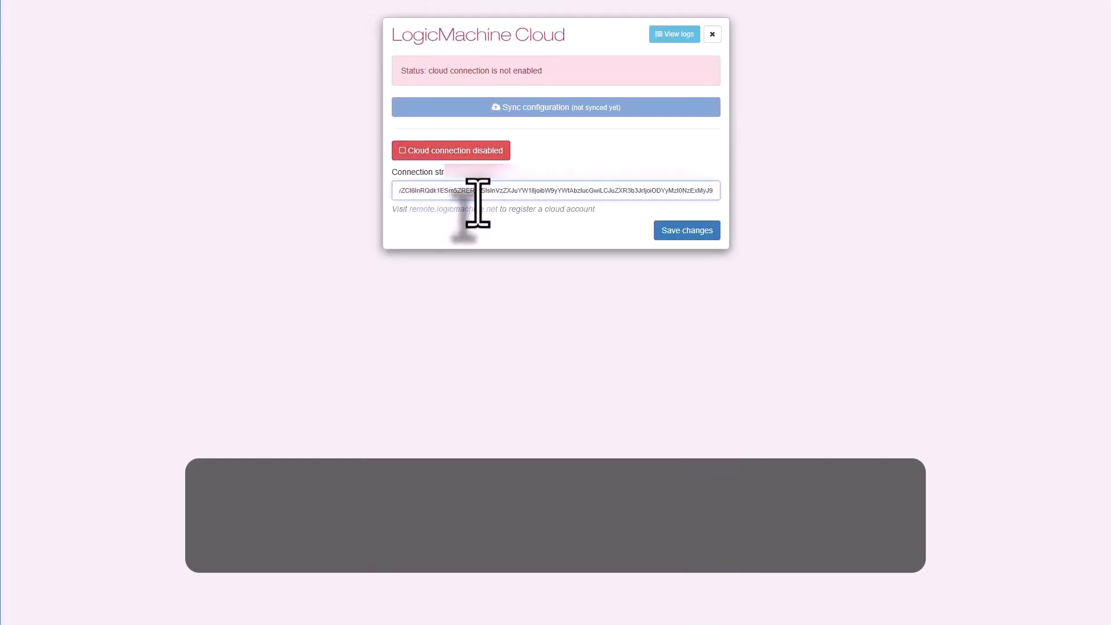
click(685, 230)
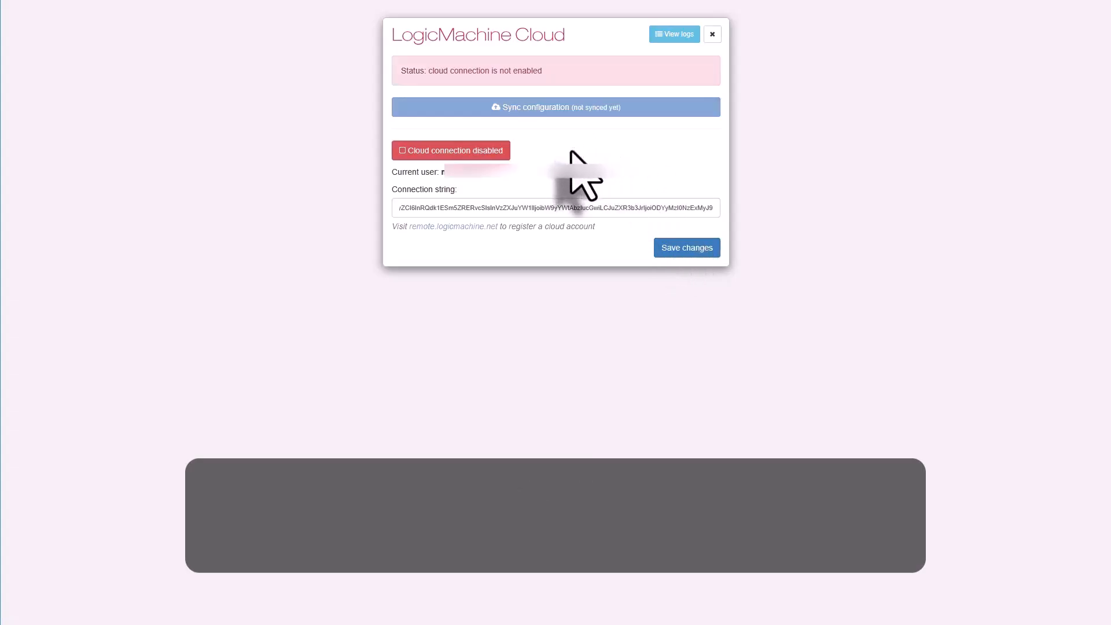
click(402, 151)
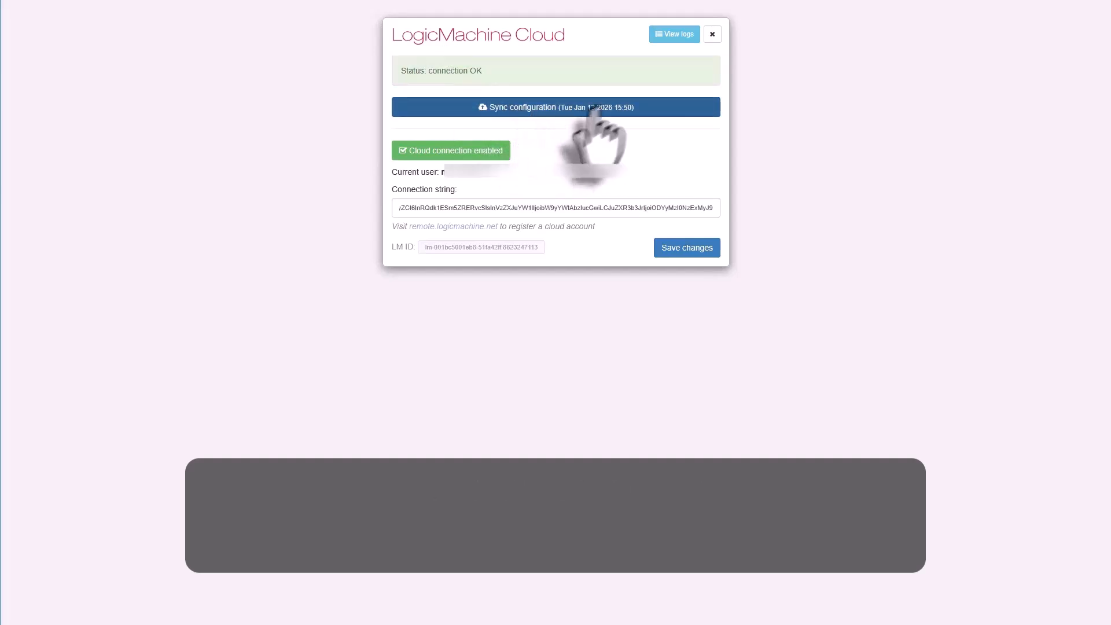
Step: Review the LM Cloud synchronization logs, and sync the project to LM Cloud from the visualization editor
click(671, 35)
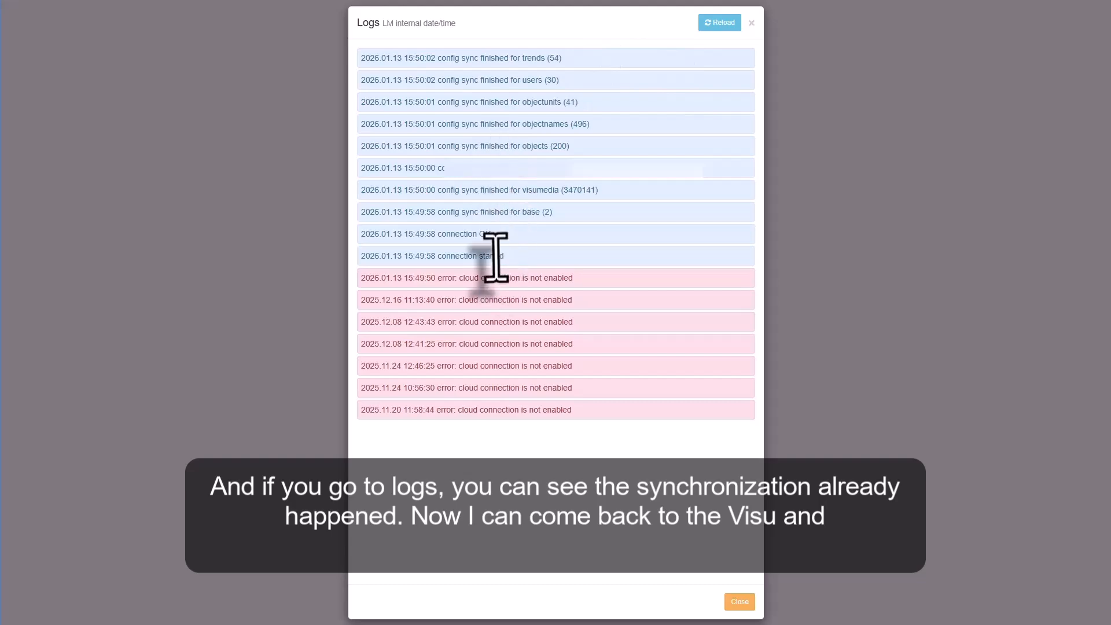
click(750, 23)
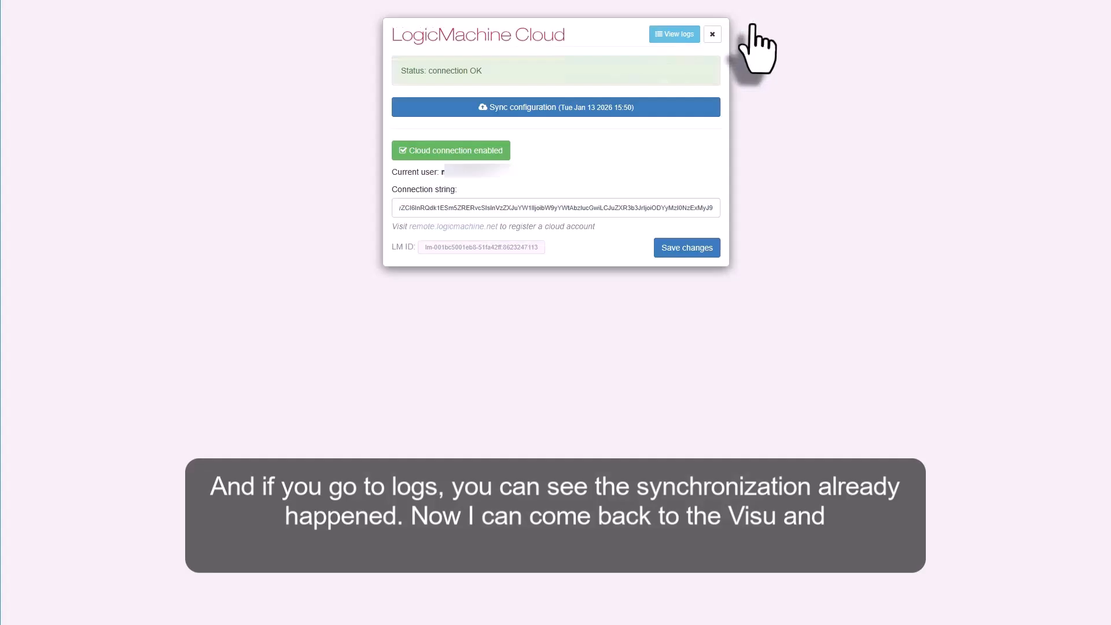
click(712, 34)
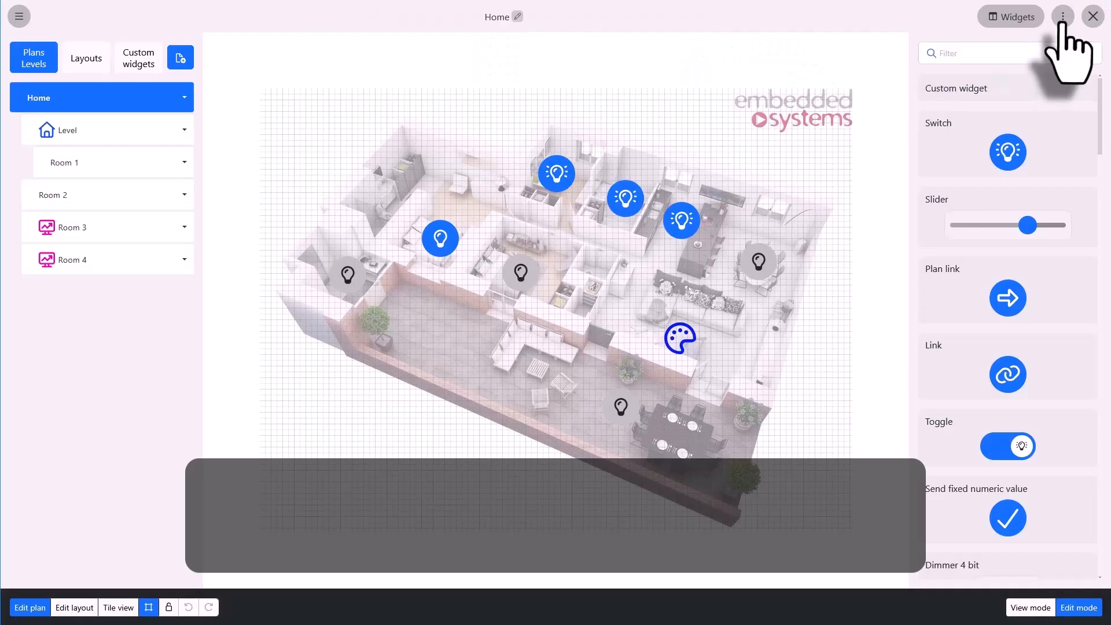
click(1063, 25)
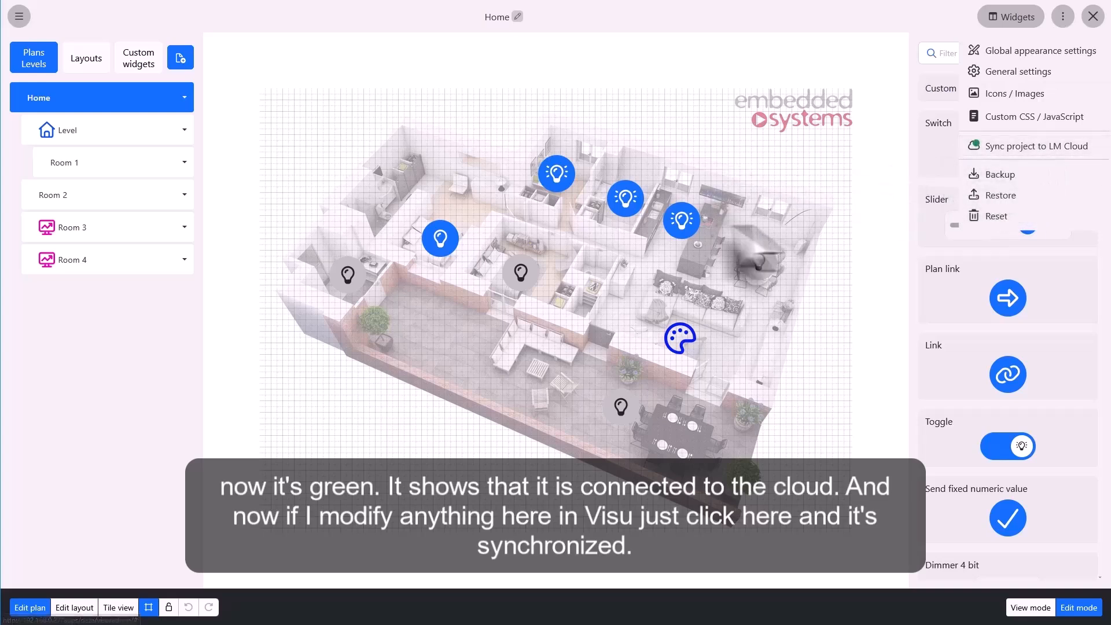
click(1050, 148)
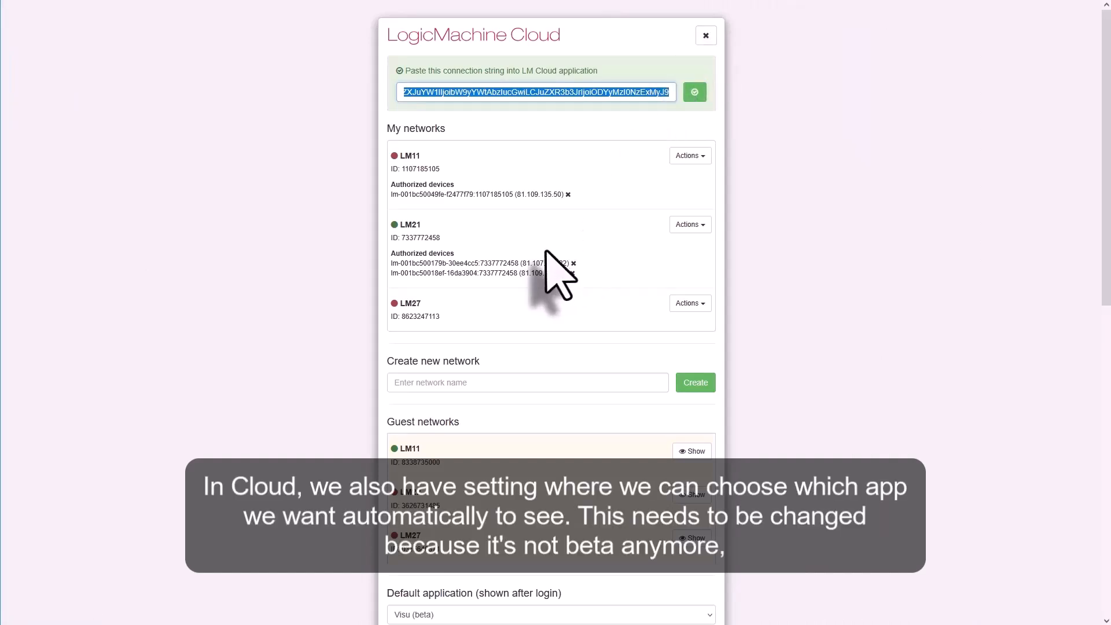
Step: Choose Visu (beta) as the default application shown after login and close the cloud settings
scroll(550, 272, down, 5)
click(534, 339)
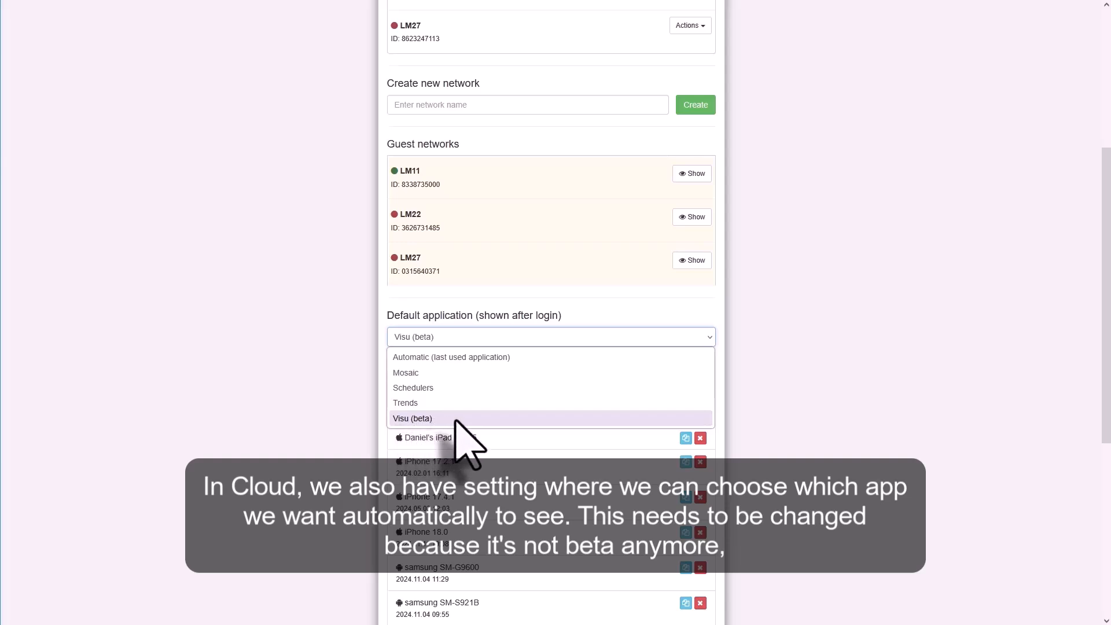
click(476, 418)
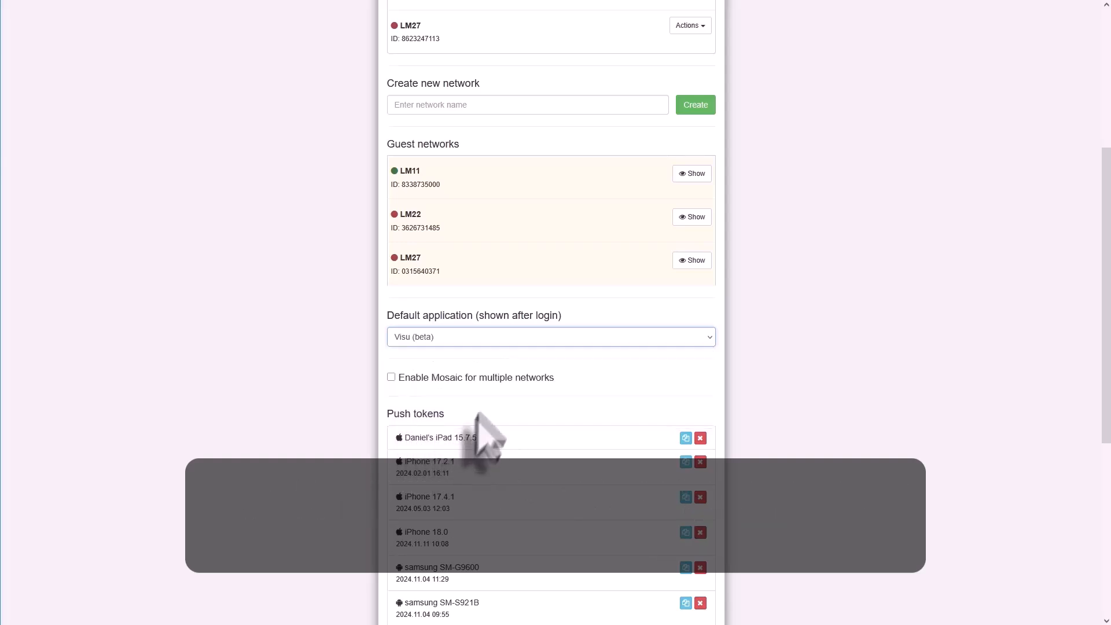
scroll(617, 335, up, 5)
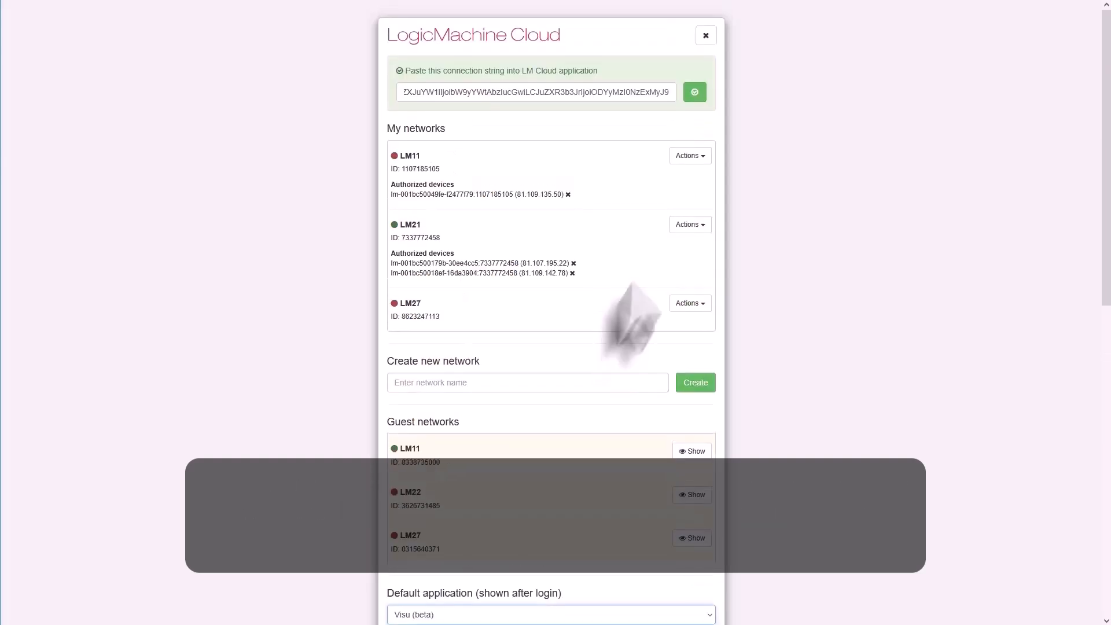
click(705, 36)
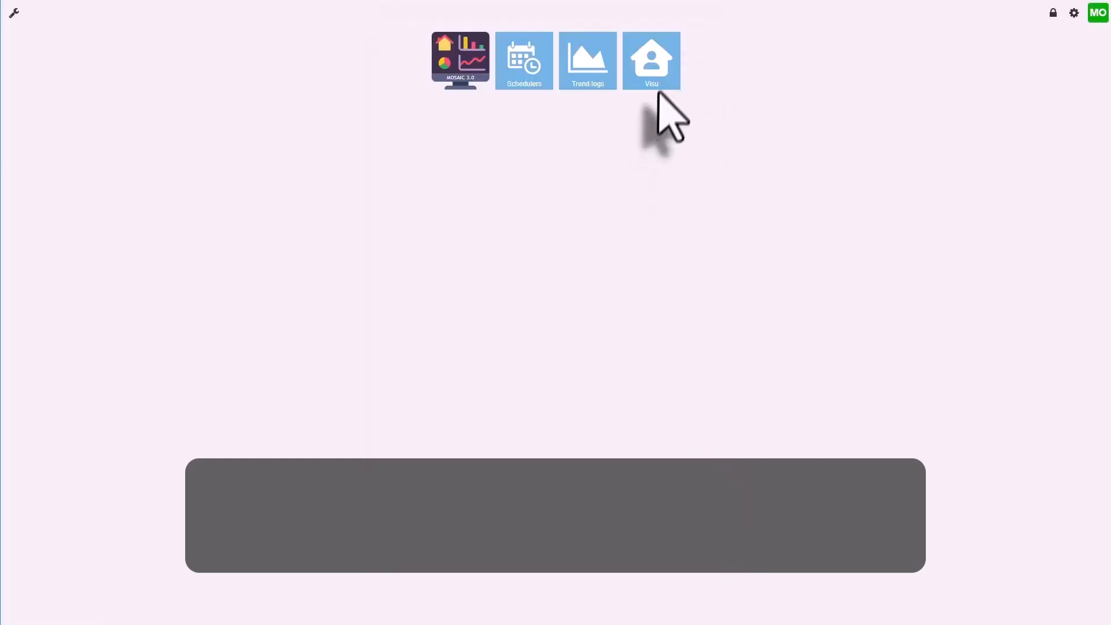
Step: Open the Visu app in the cloud portal and switch to the LM27 network's project
click(652, 58)
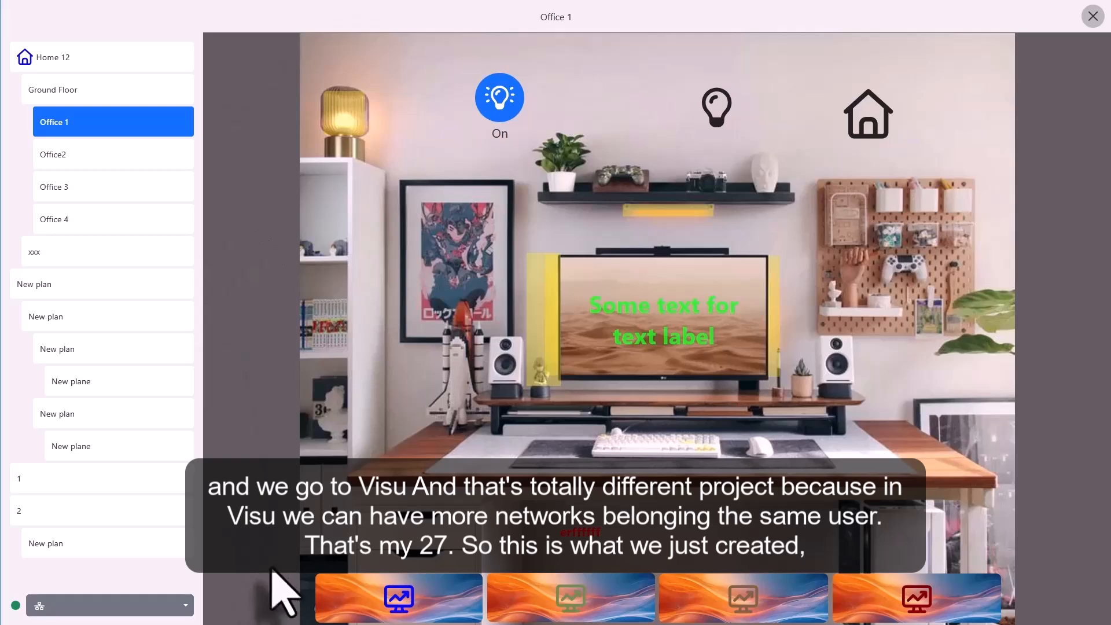
click(75, 608)
click(48, 580)
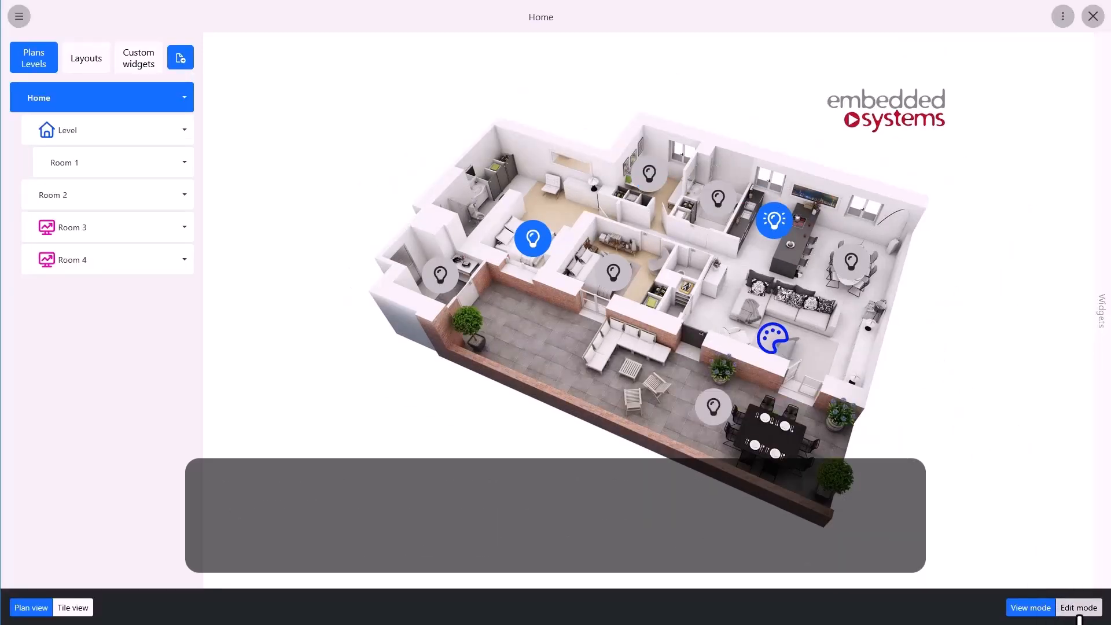
Step: Switch the device's visualization editor to edit mode and back up the project as Visu-LogicMachine-2026.01.13-15.51.zip
click(1078, 609)
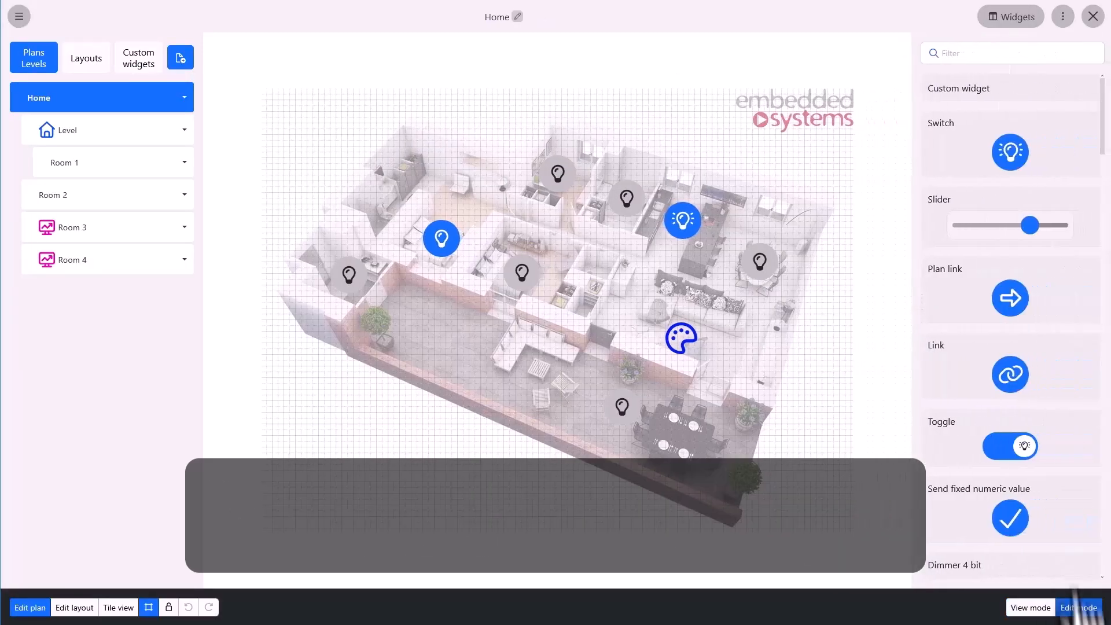
click(1063, 17)
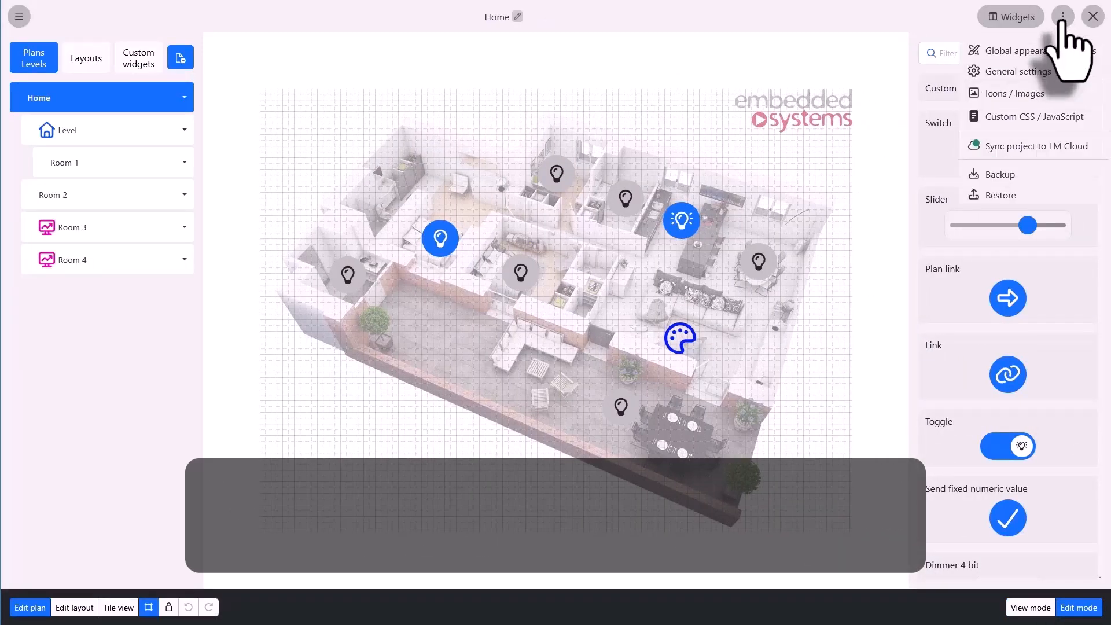
click(1025, 176)
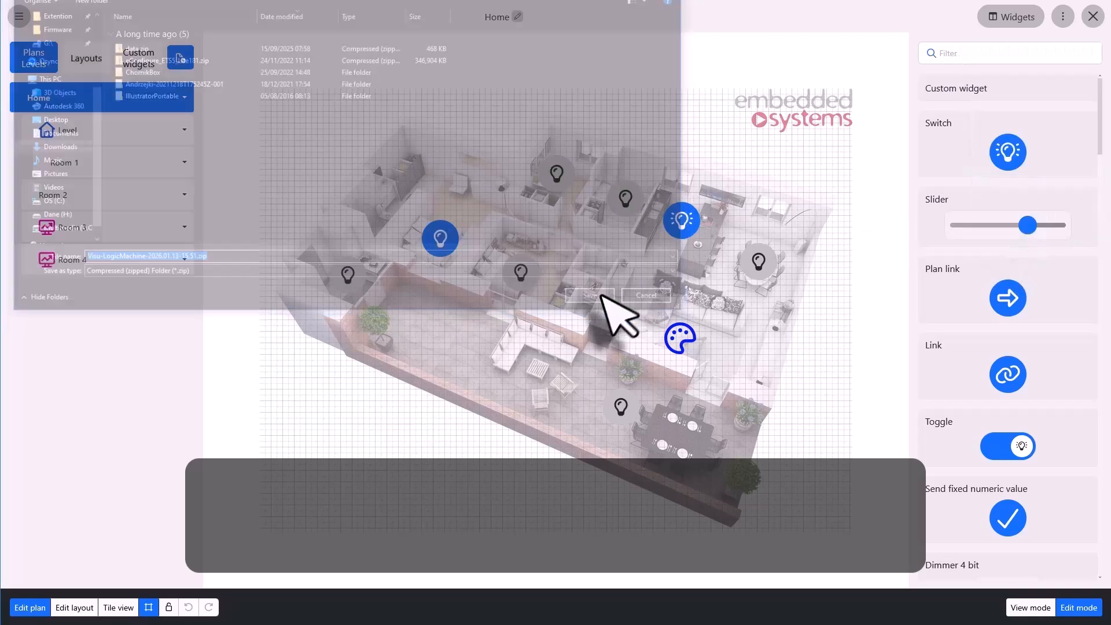
Step: Reset the visualization project and dismiss the Add plan dialog without creating a plan
click(1063, 16)
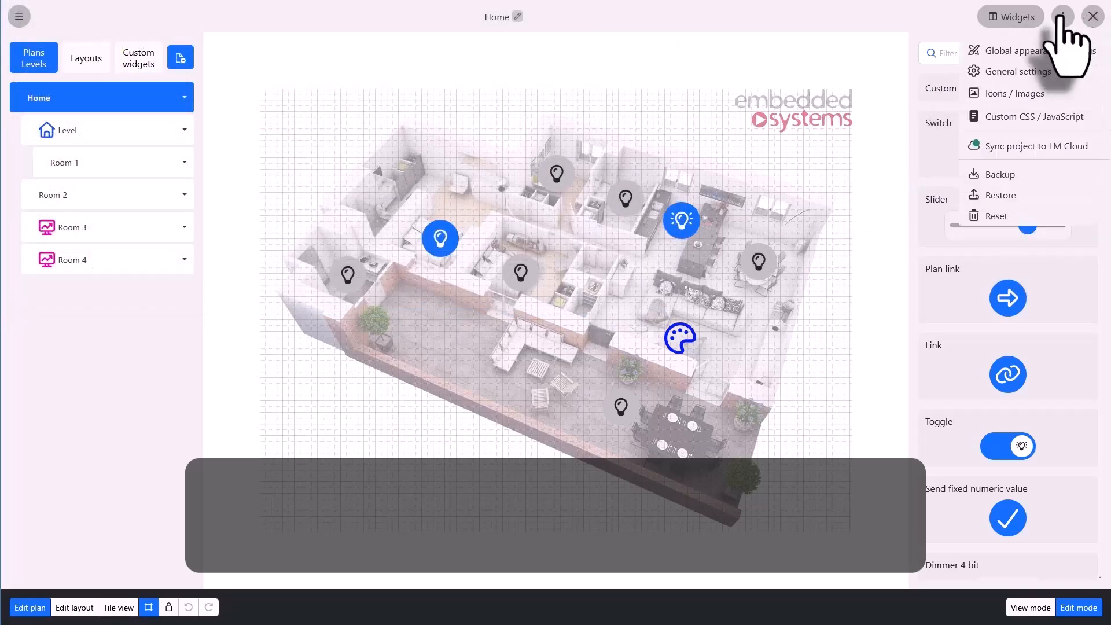
click(1001, 215)
click(607, 327)
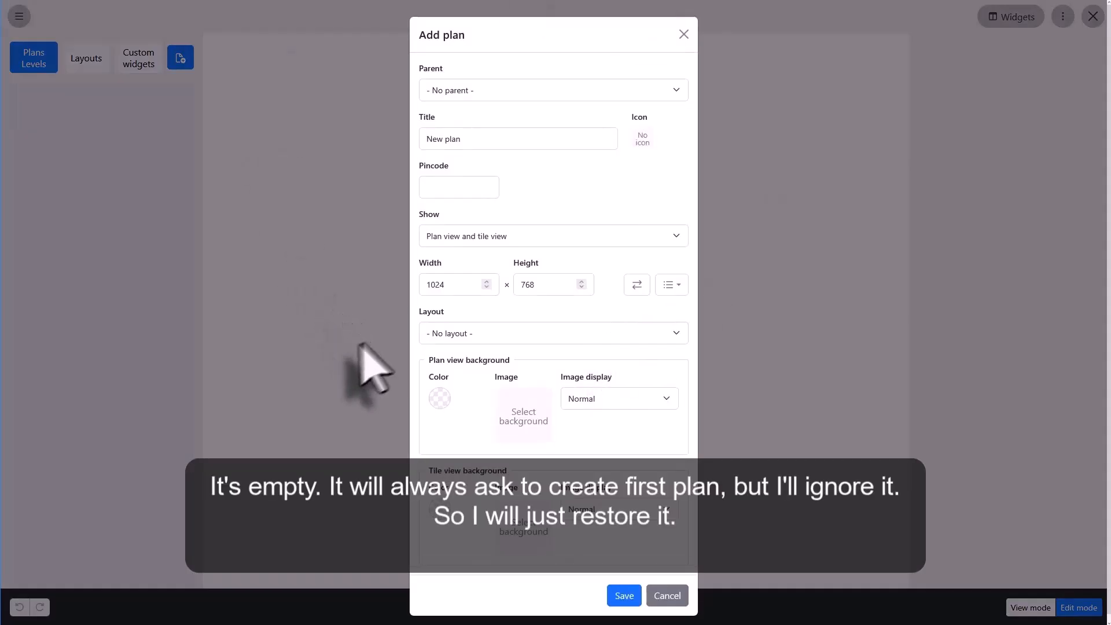
click(683, 33)
Step: Restore the project from the backup file Visu-LogicMachine-2026.01.13-15.51.zip
click(1062, 16)
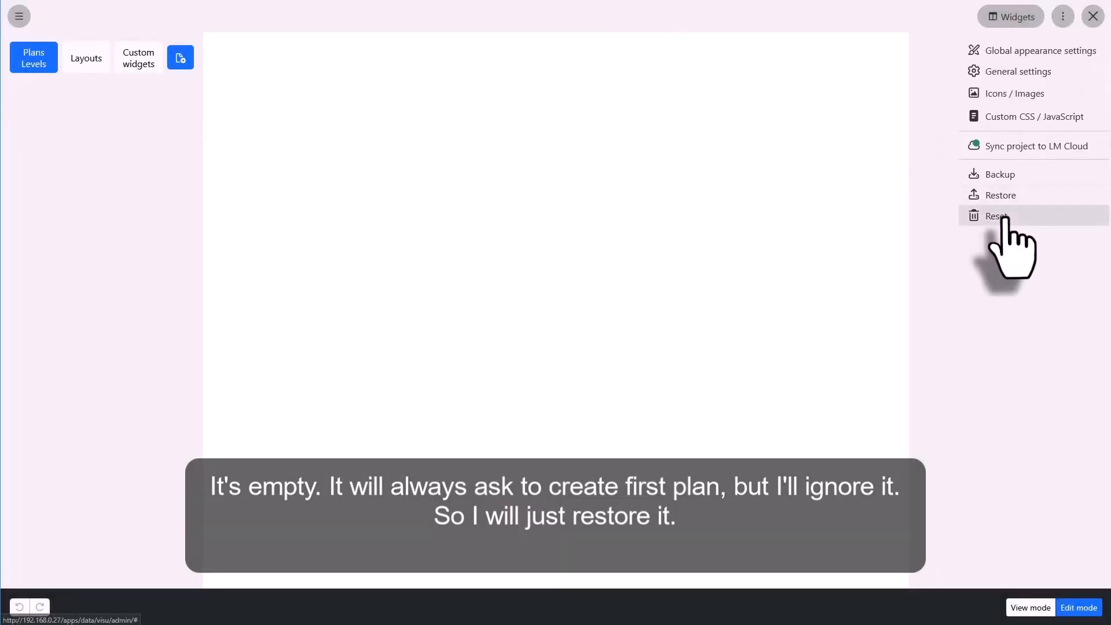
click(1010, 196)
click(443, 105)
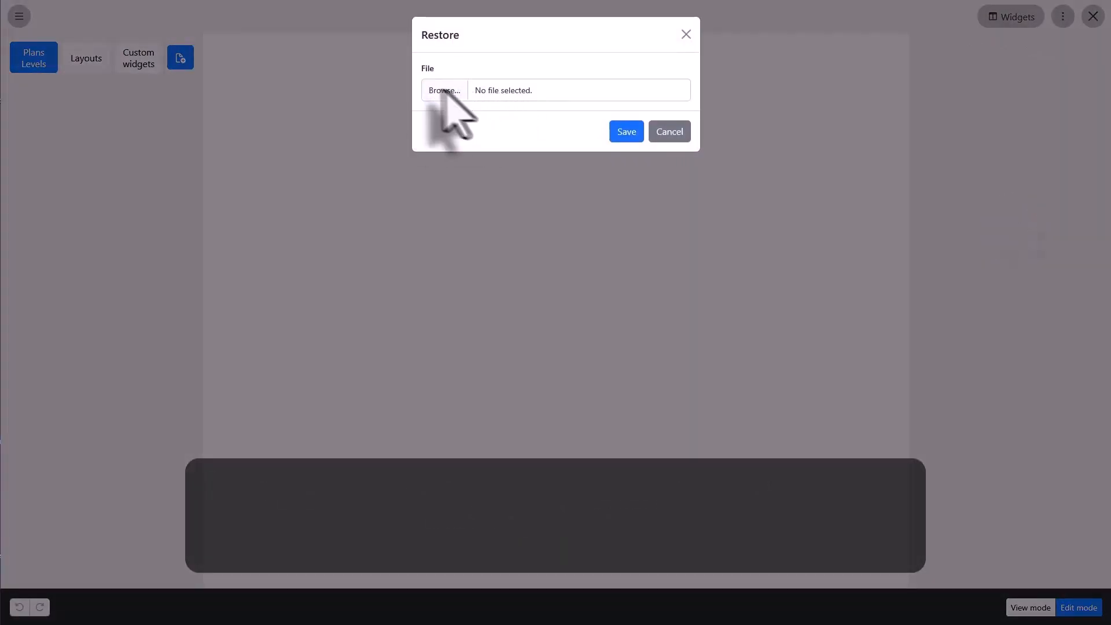
click(626, 132)
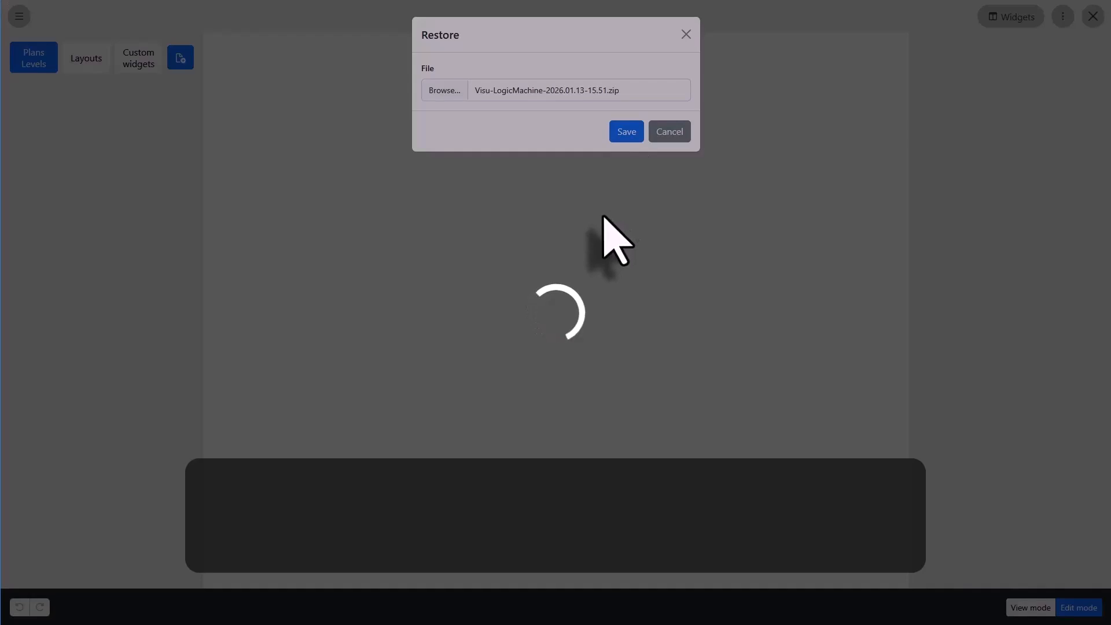